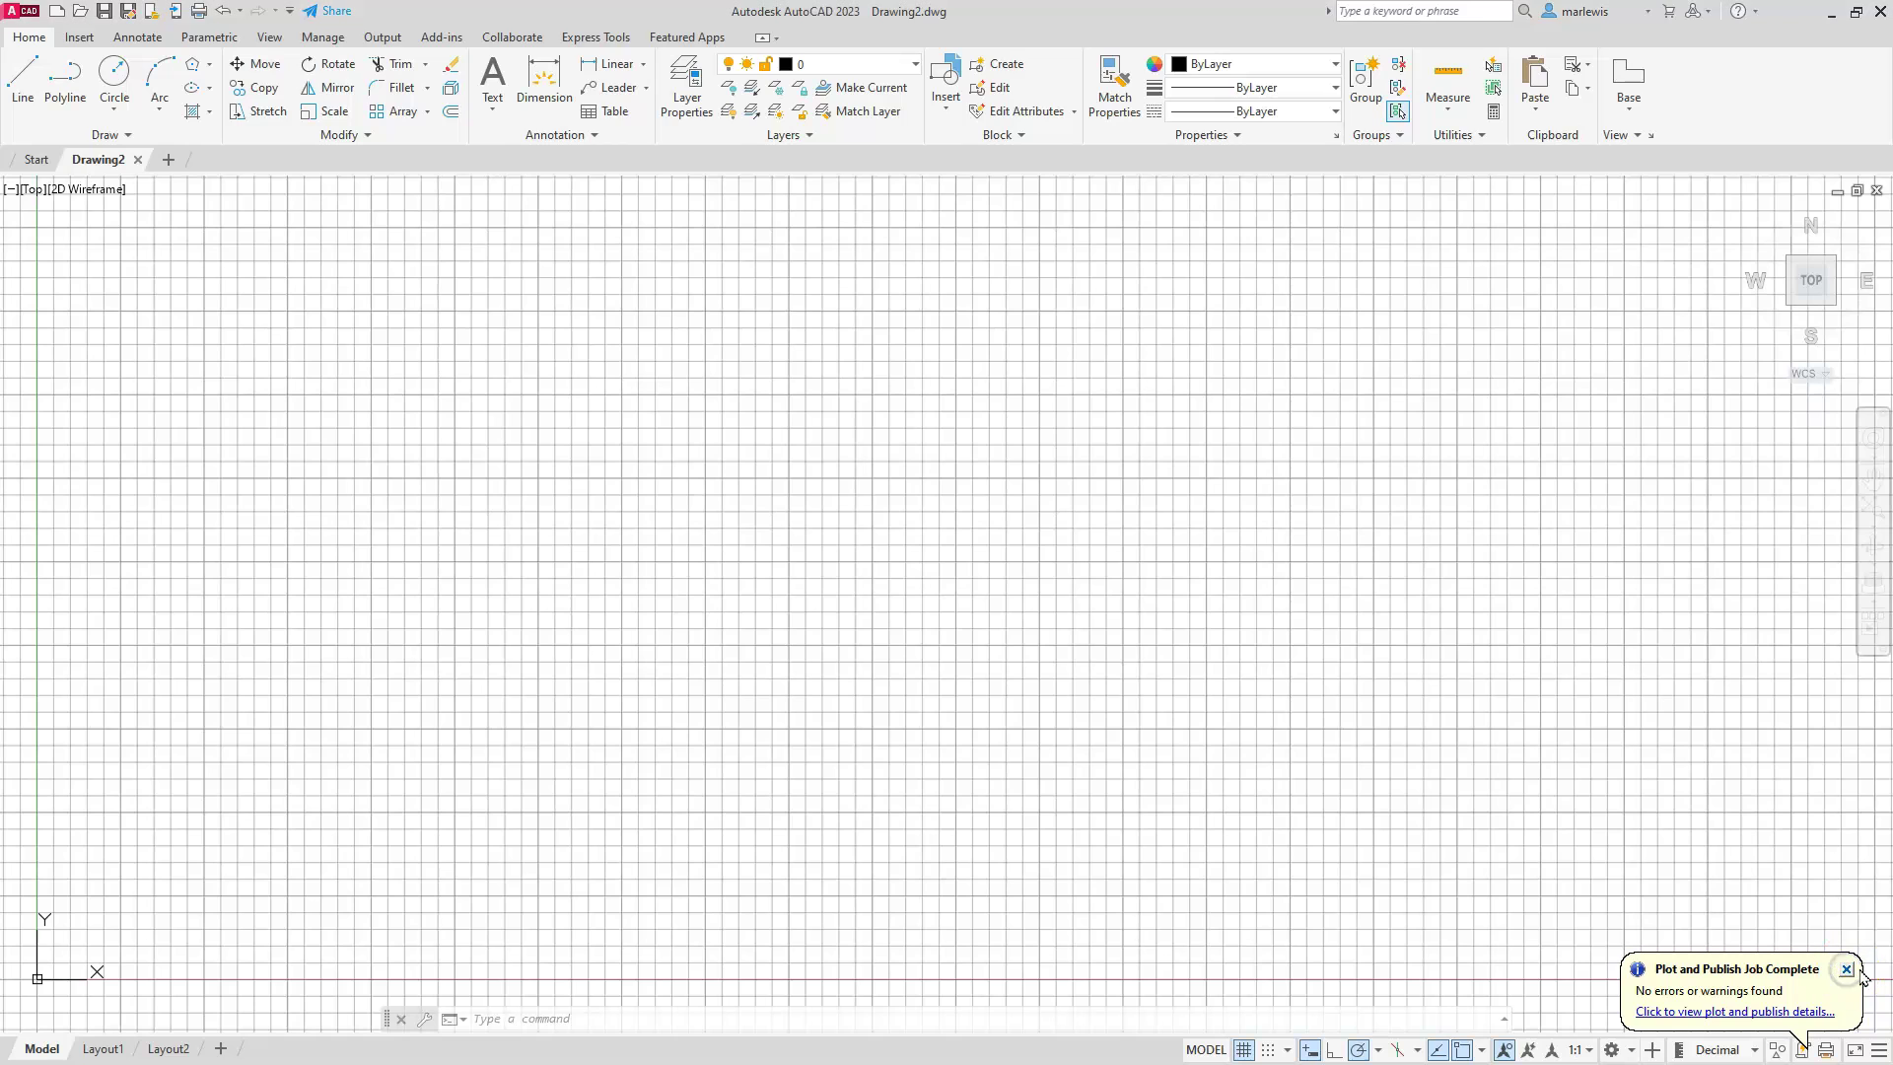
Dismiss the notification, turn the grid off and Ortho on, and show the object snap list.
left_click(1846, 970)
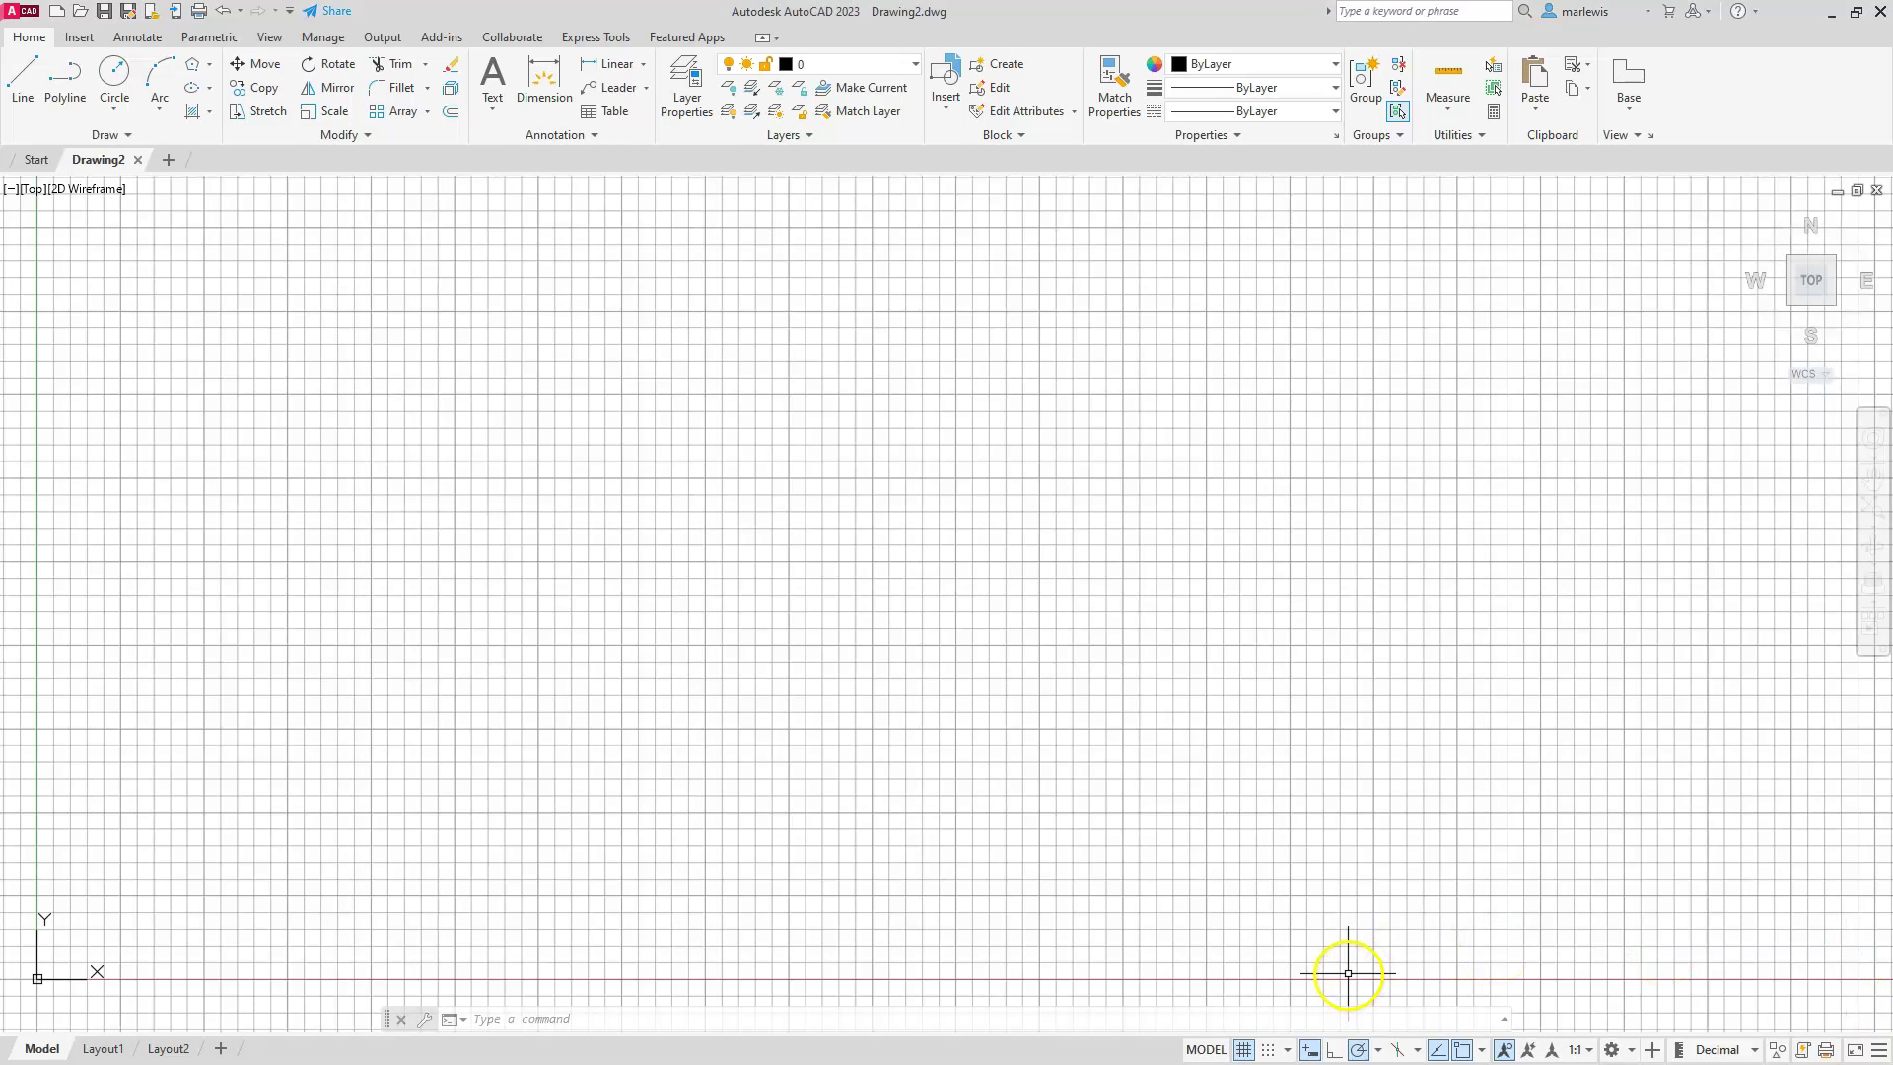
left_click(1243, 1050)
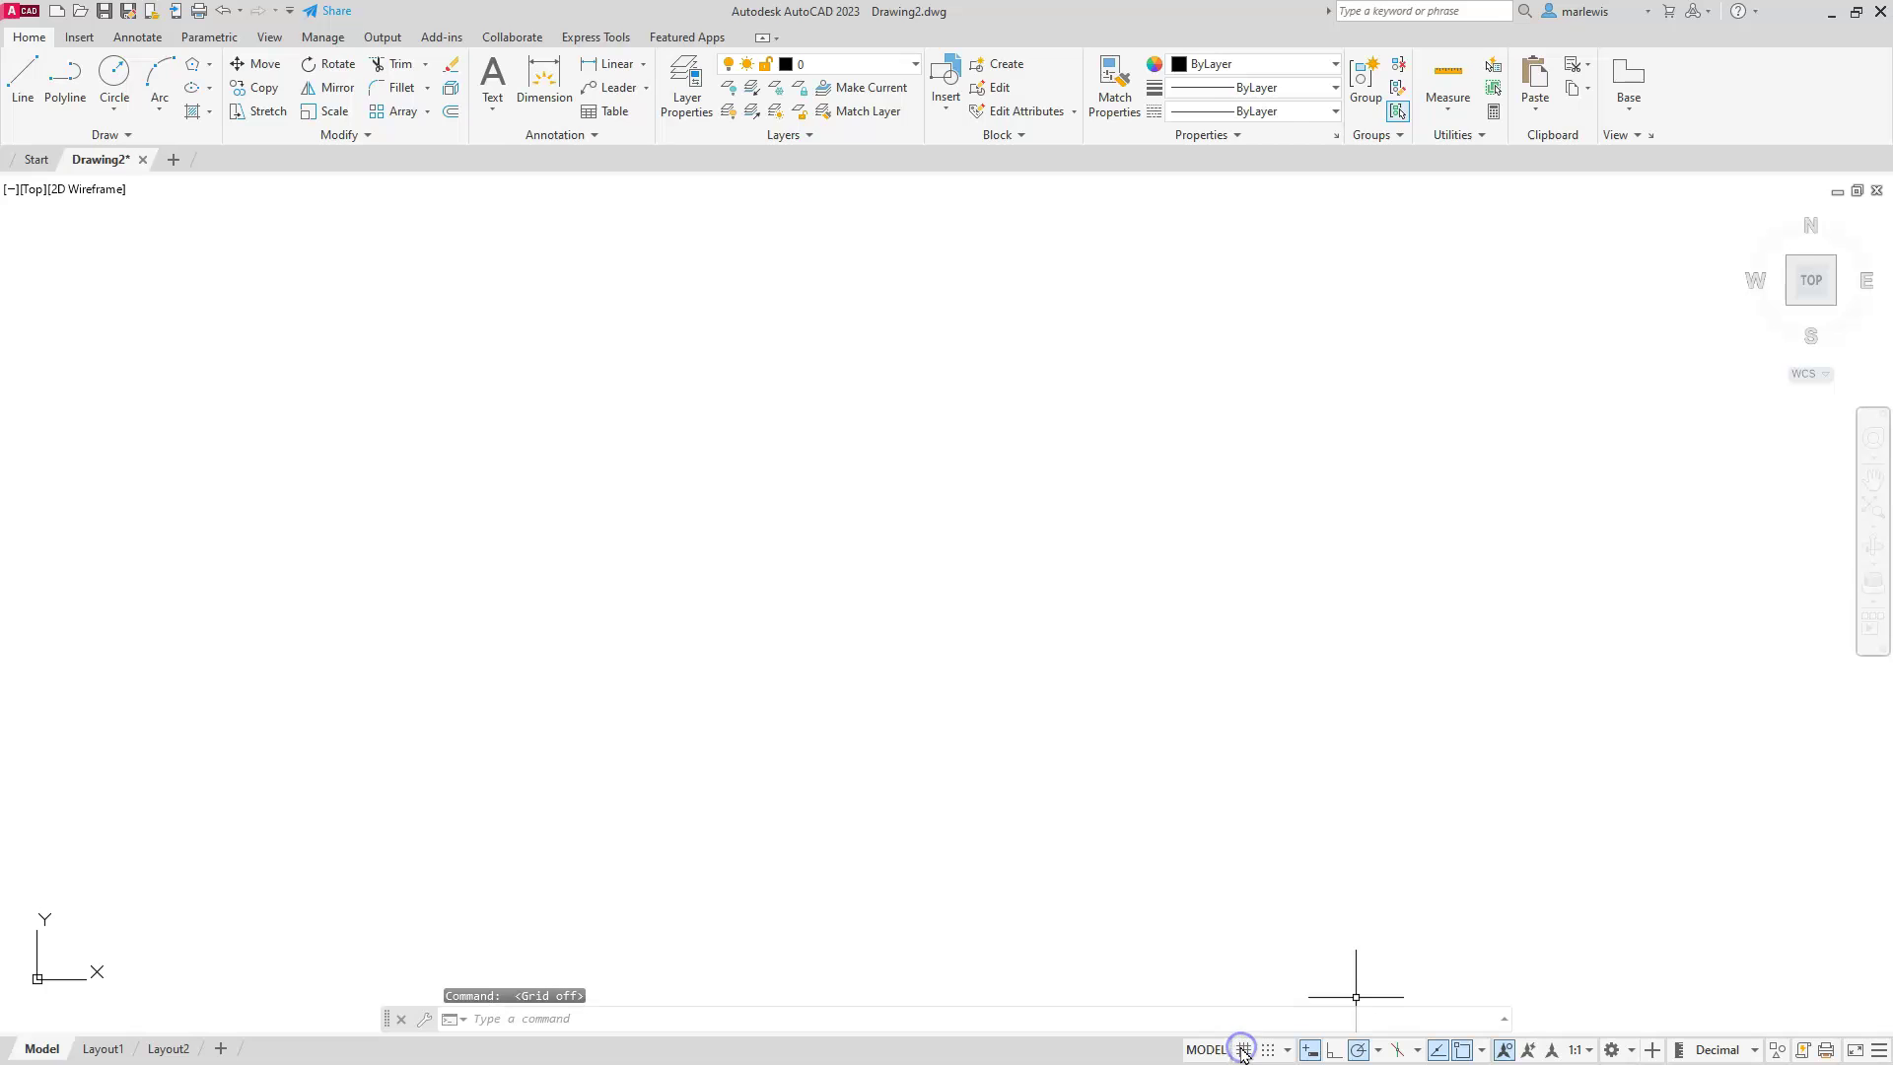
left_click(1332, 1051)
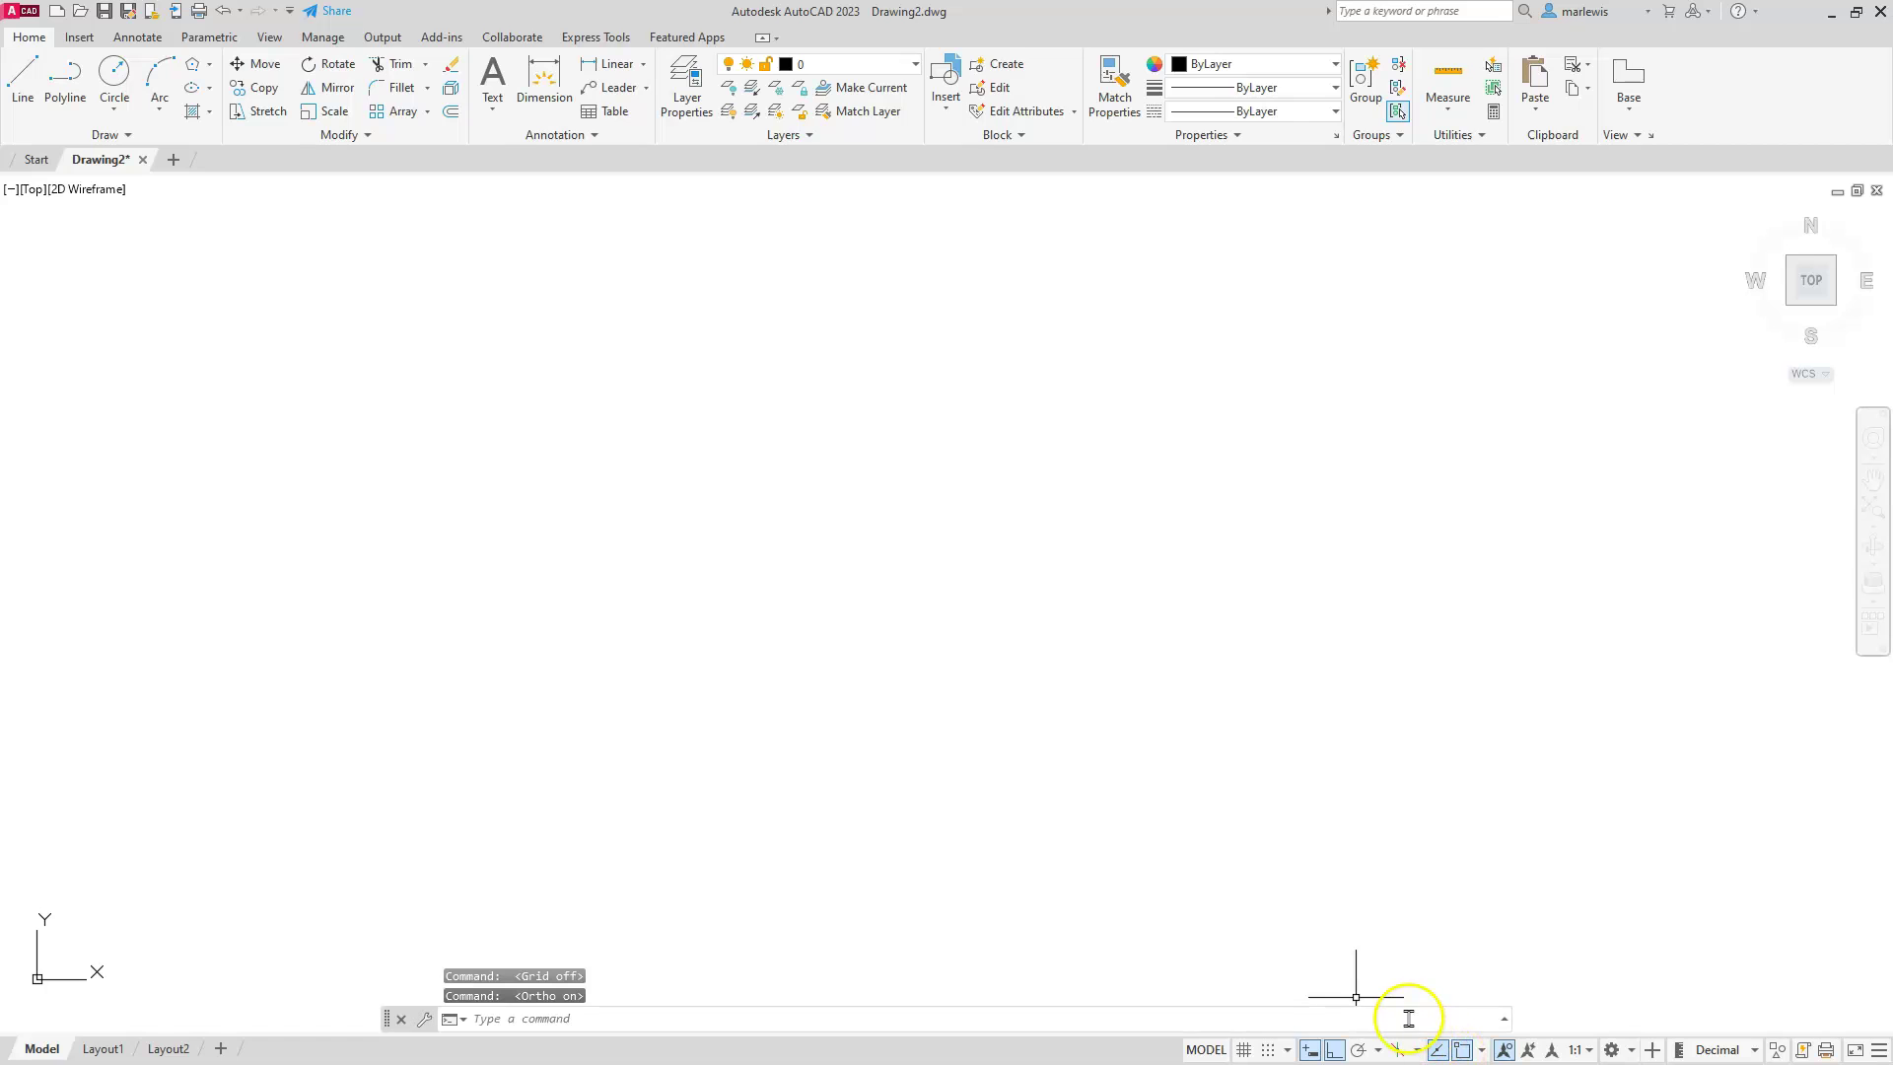
left_click(1483, 1051)
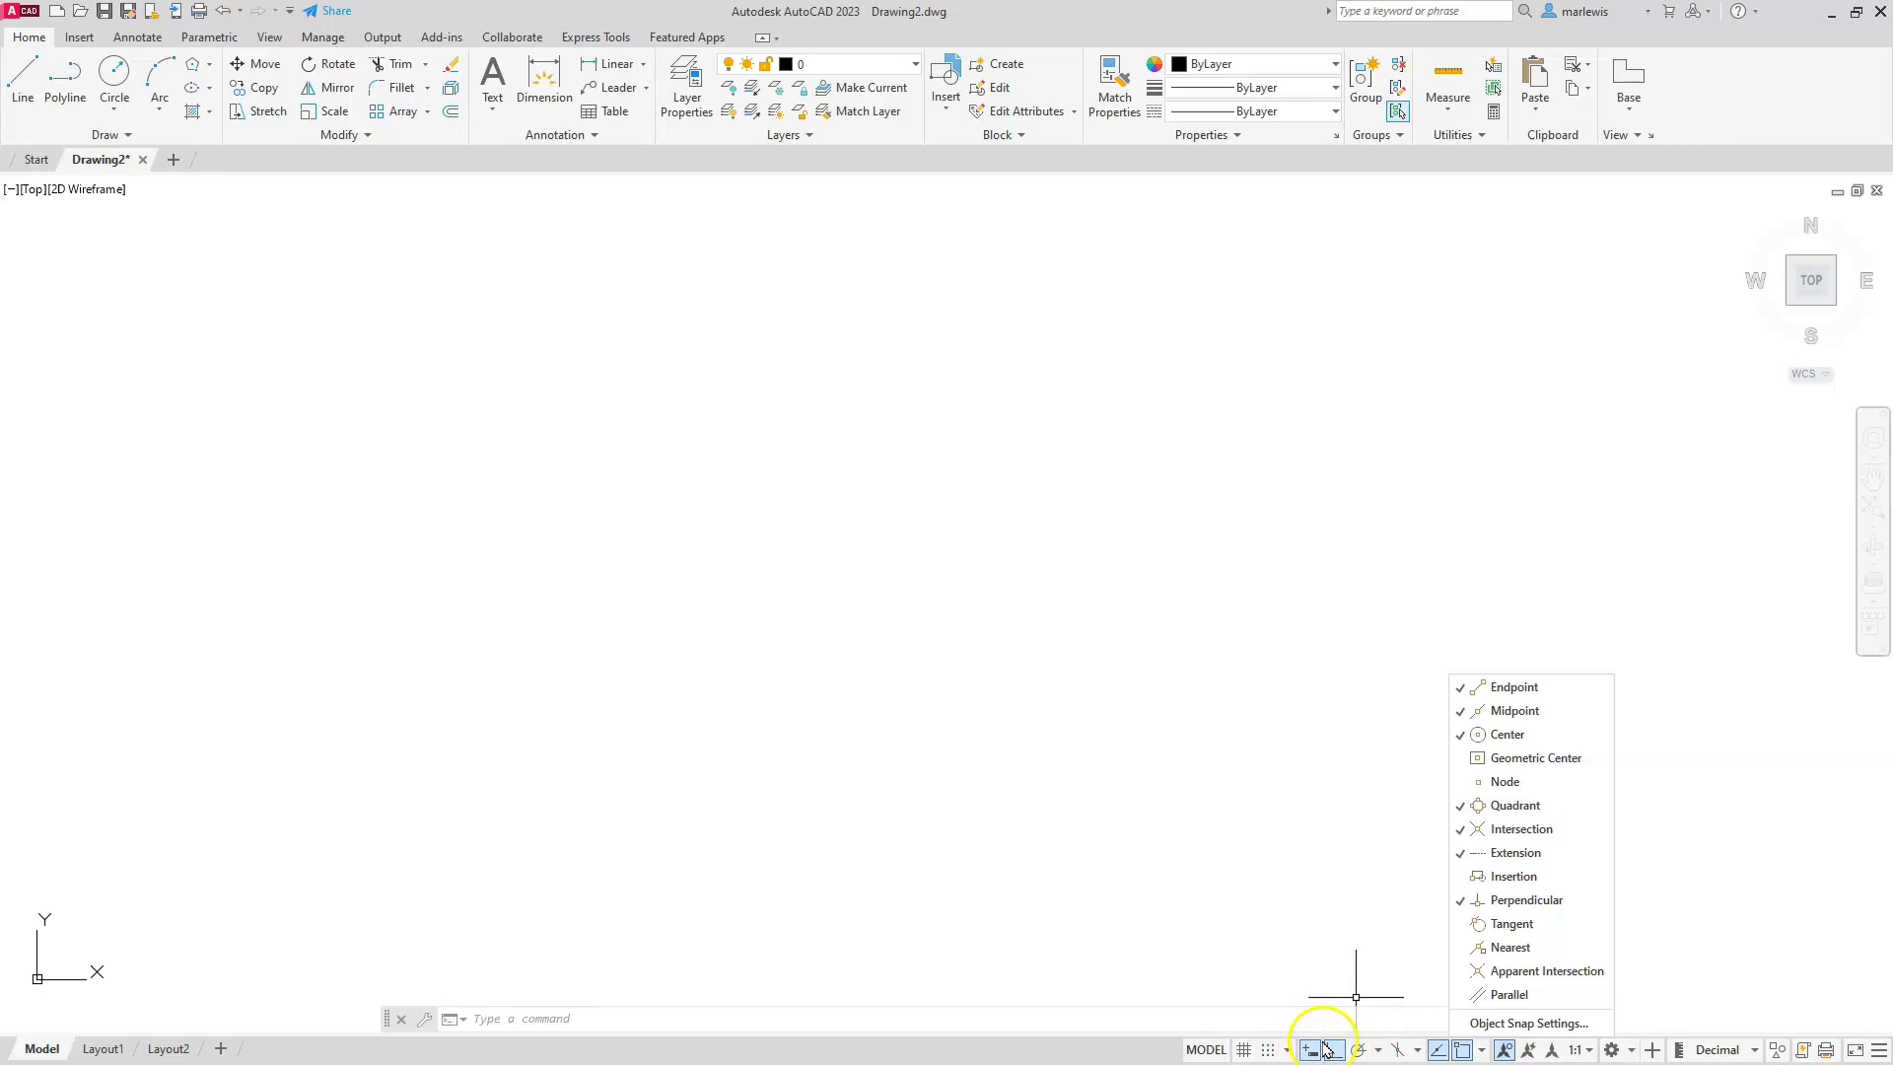
Draw a first circle of radius 20 using Center, Radius.
left_click(723, 629)
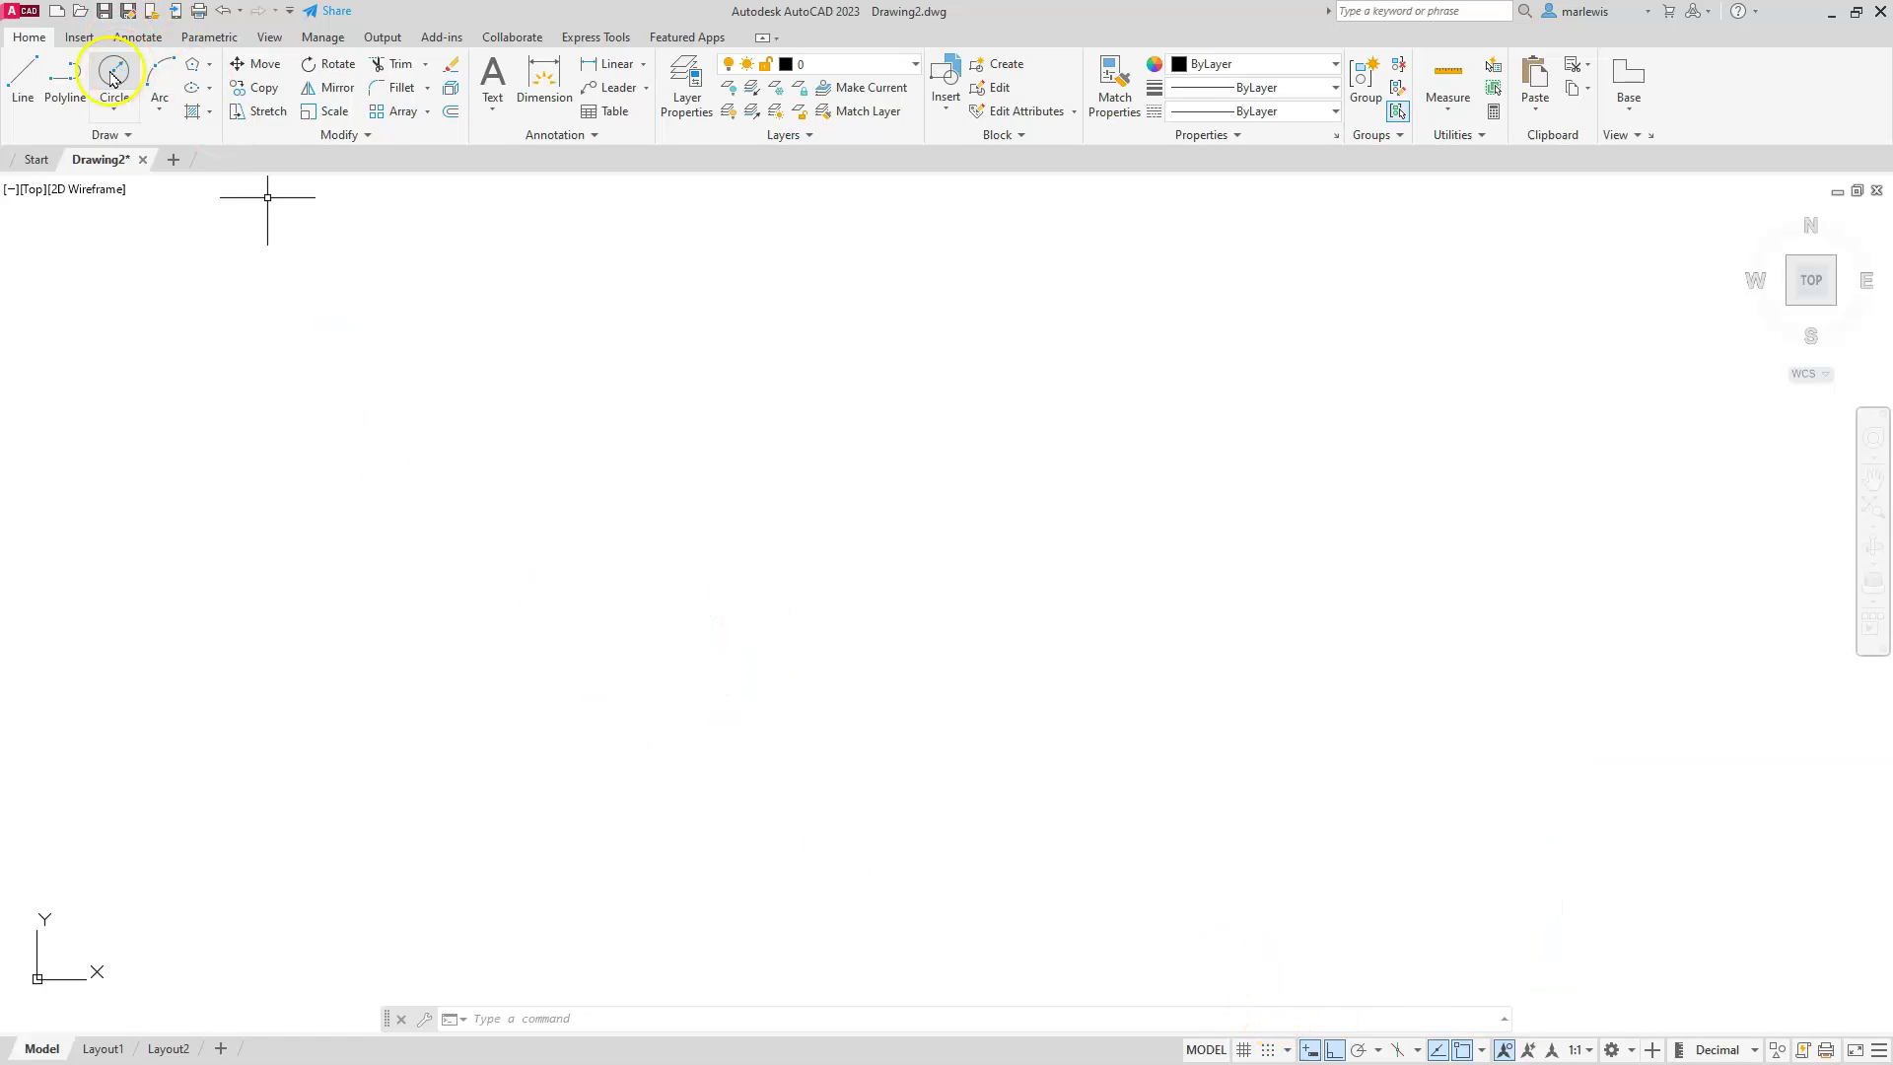
left_click(115, 107)
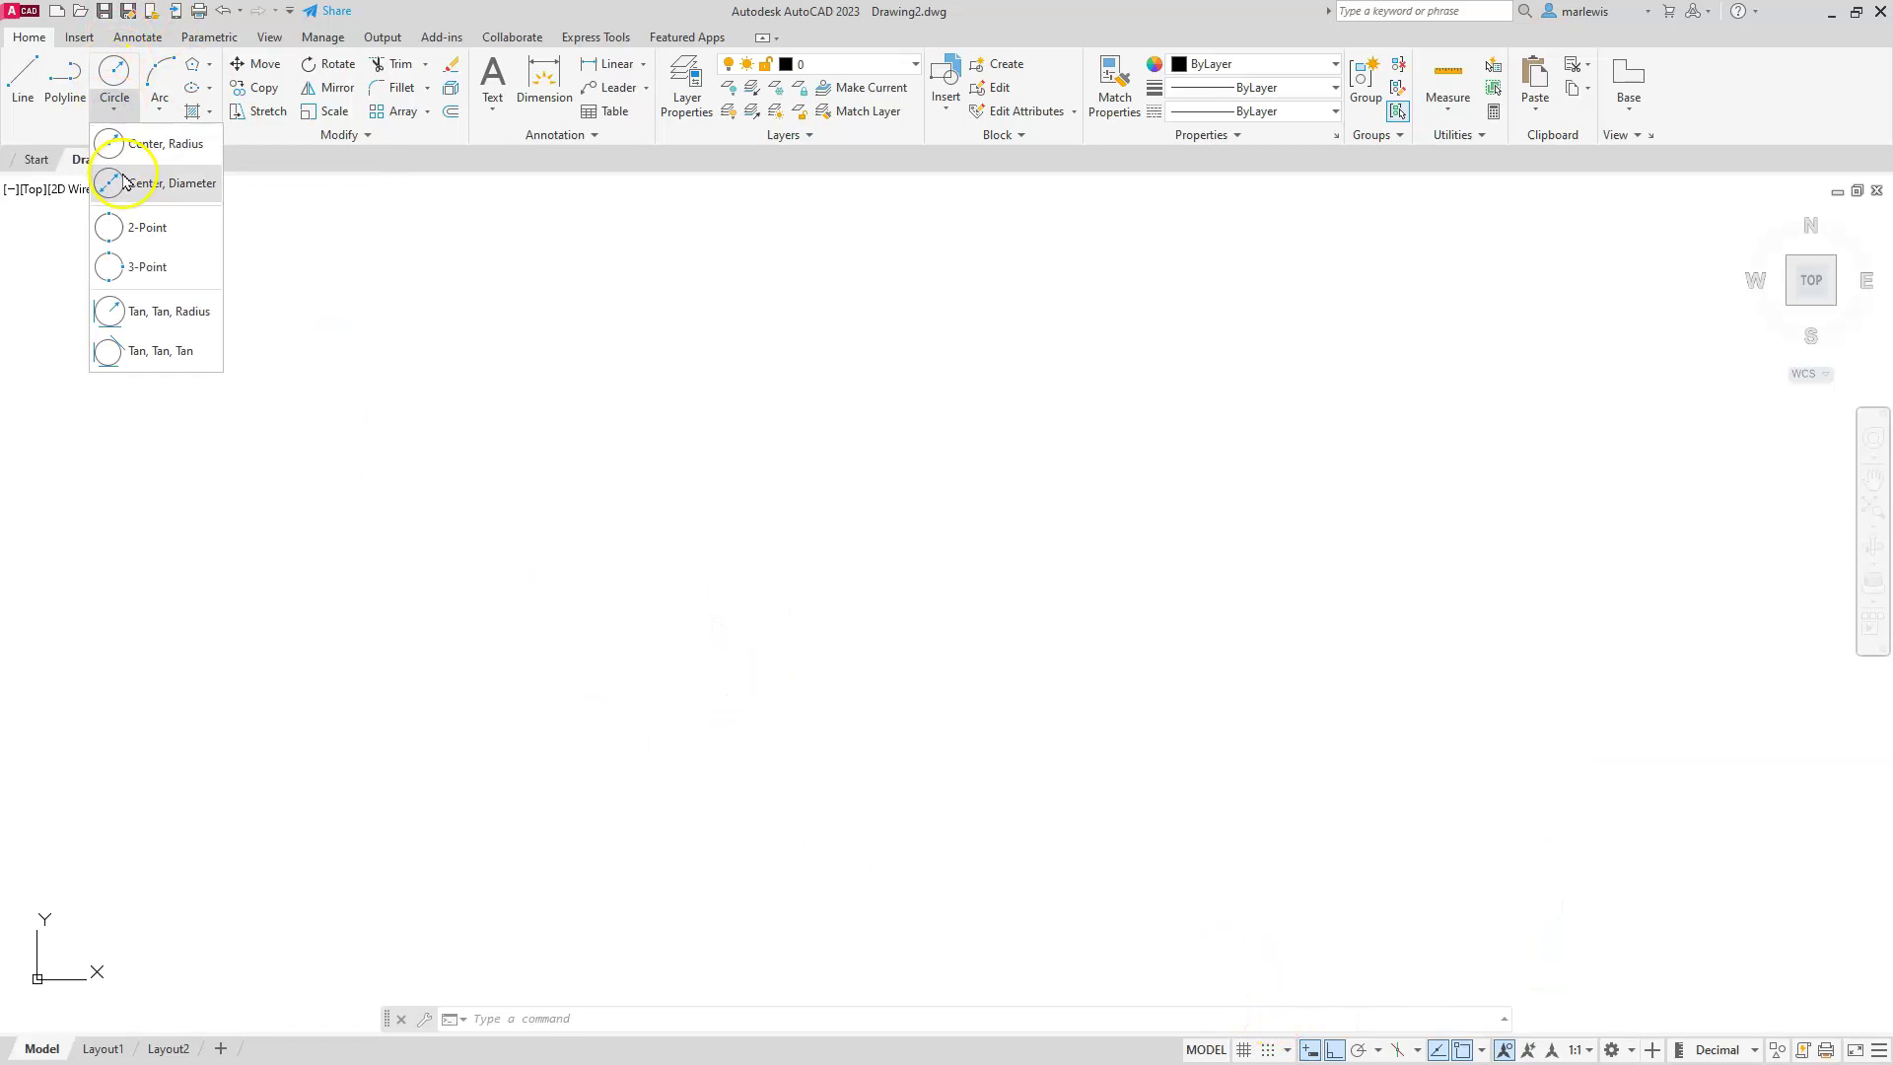
left_click(129, 148)
left_click(480, 638)
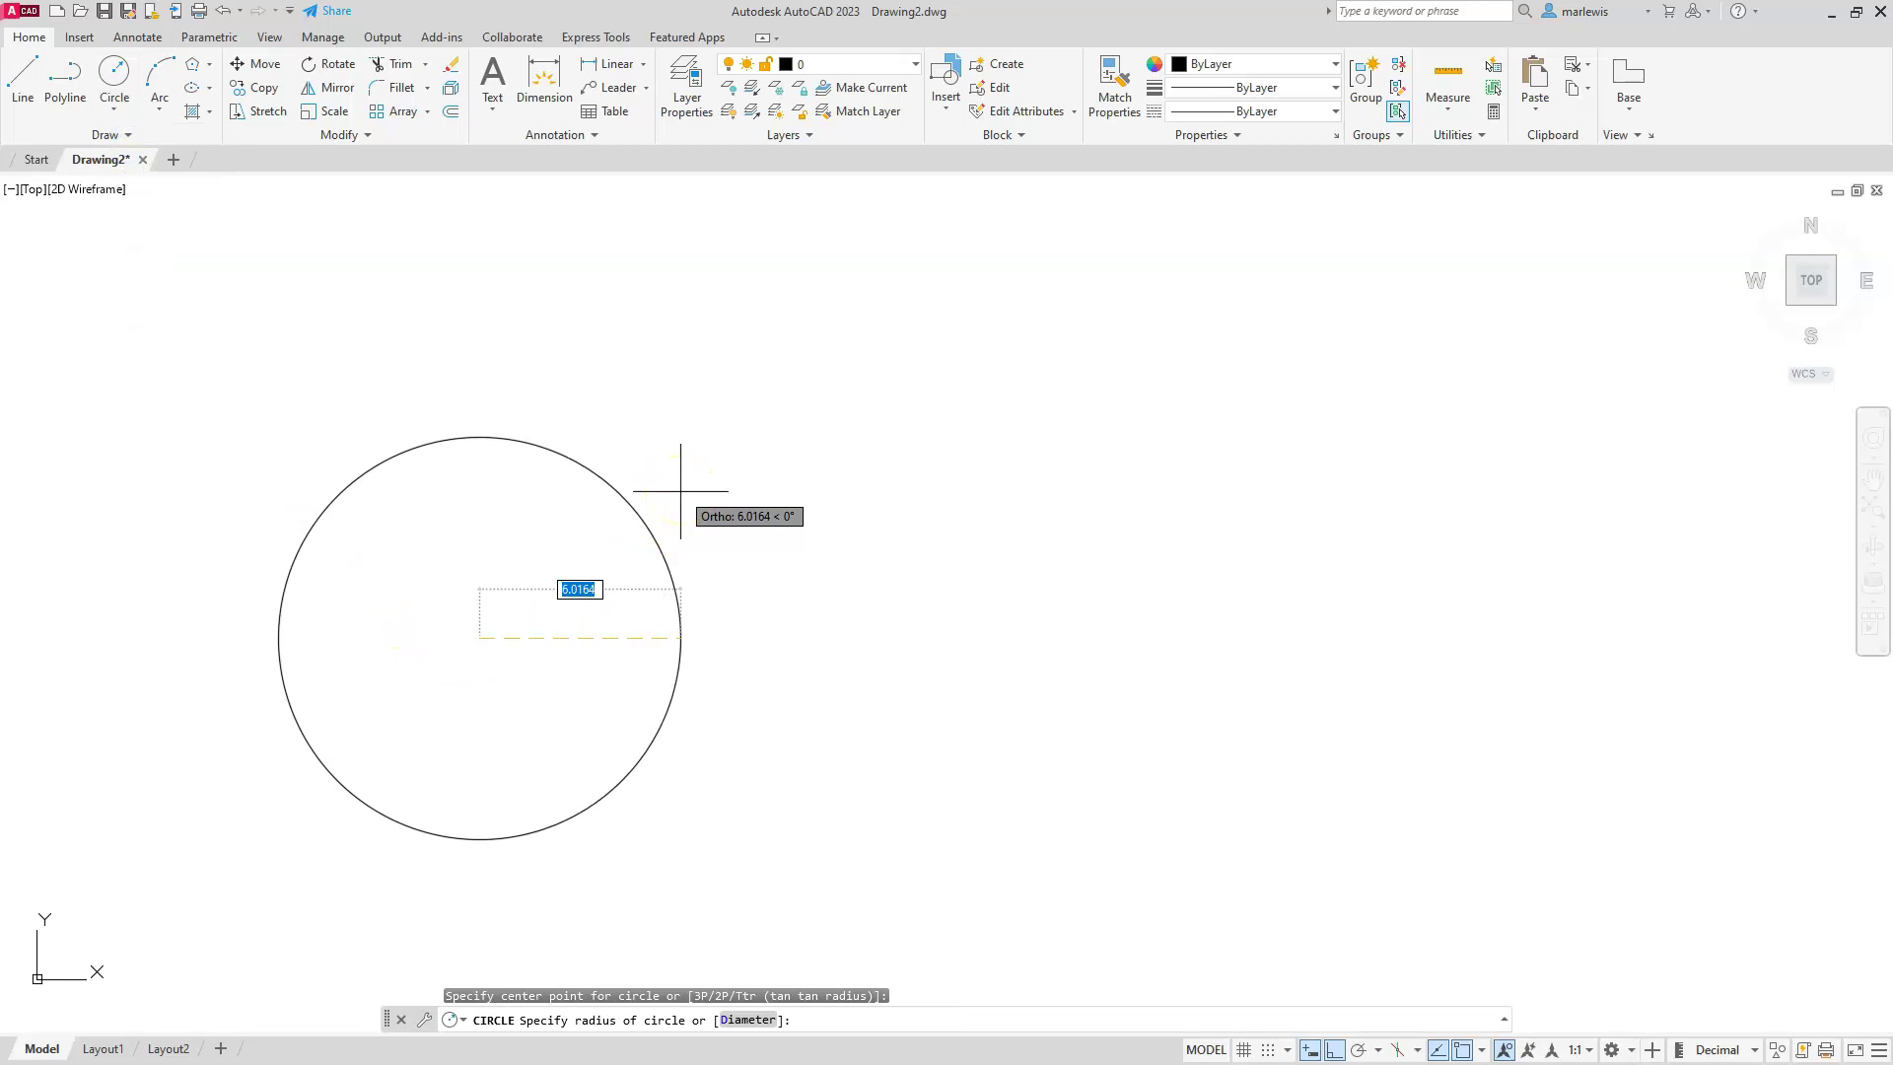
type("20")
key("Return")
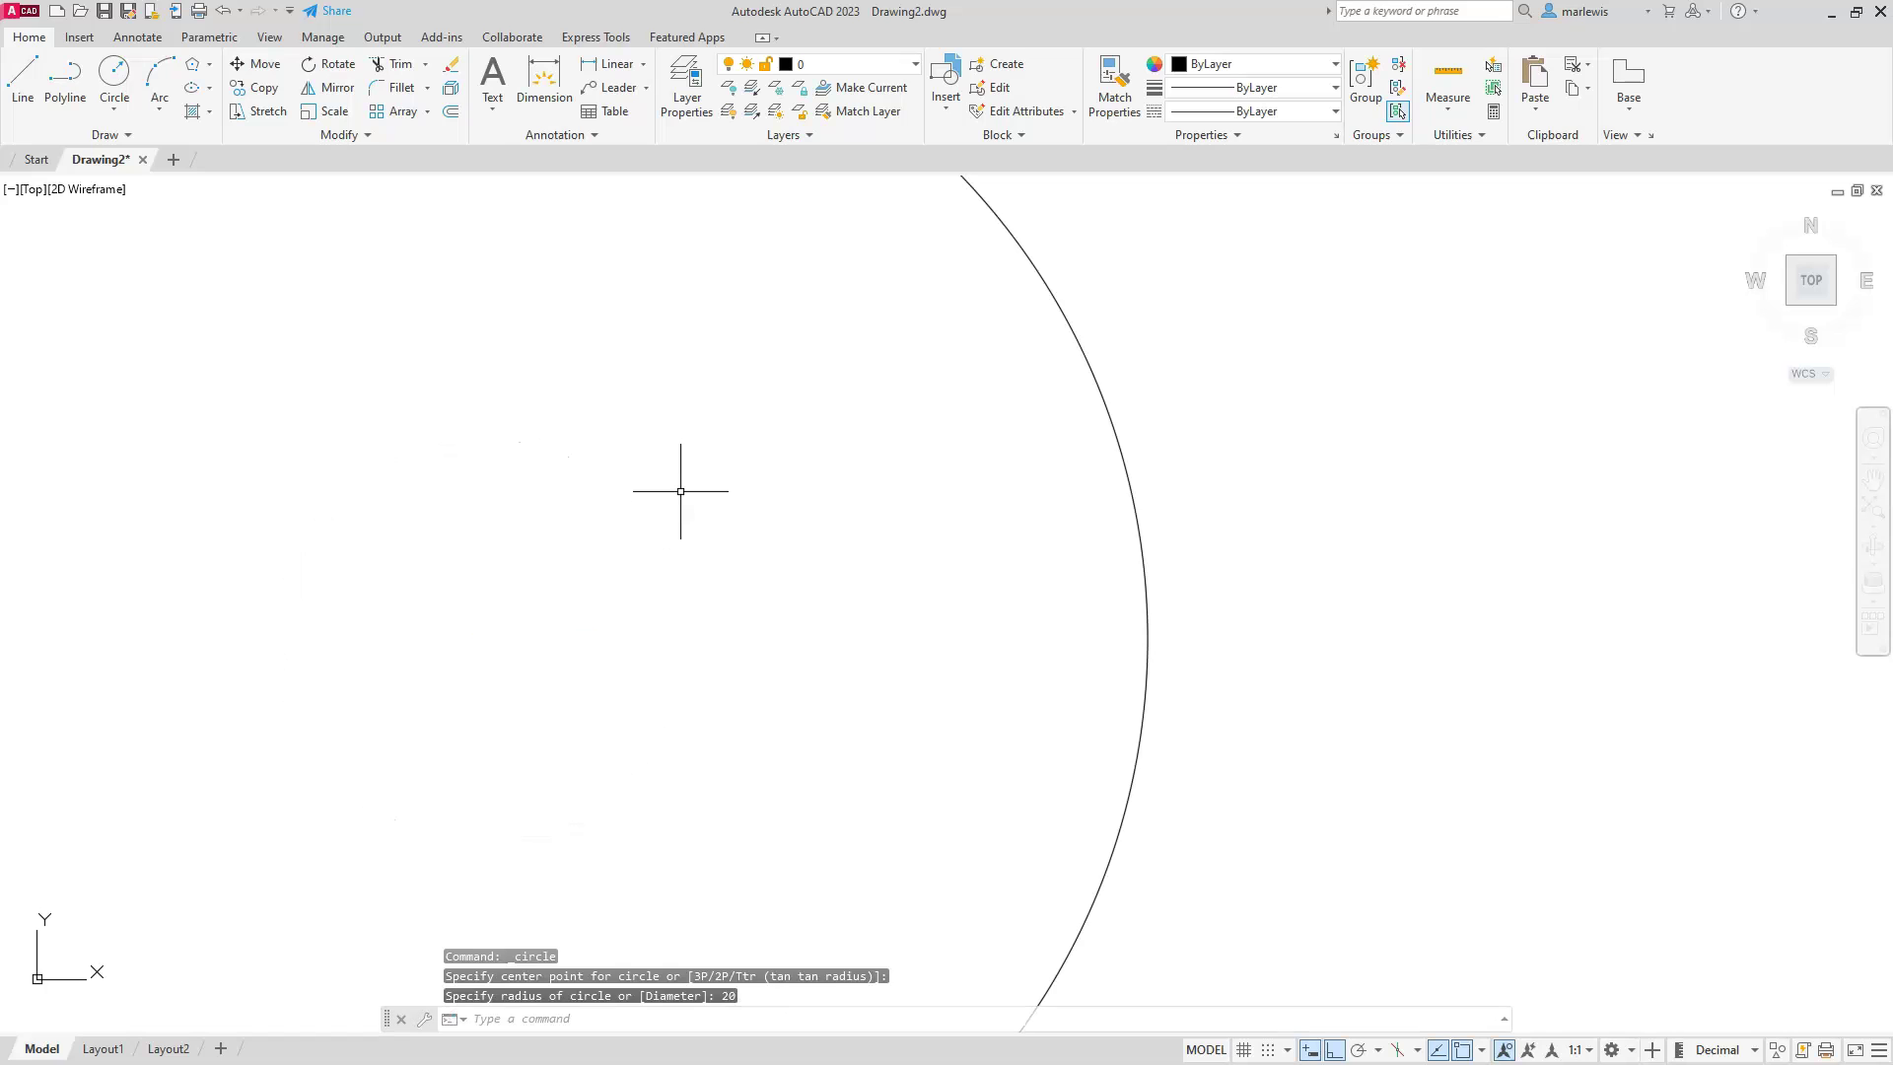
Add a concentric circle of diameter 20 at the same centre.
scroll(917, 538, "down", 8)
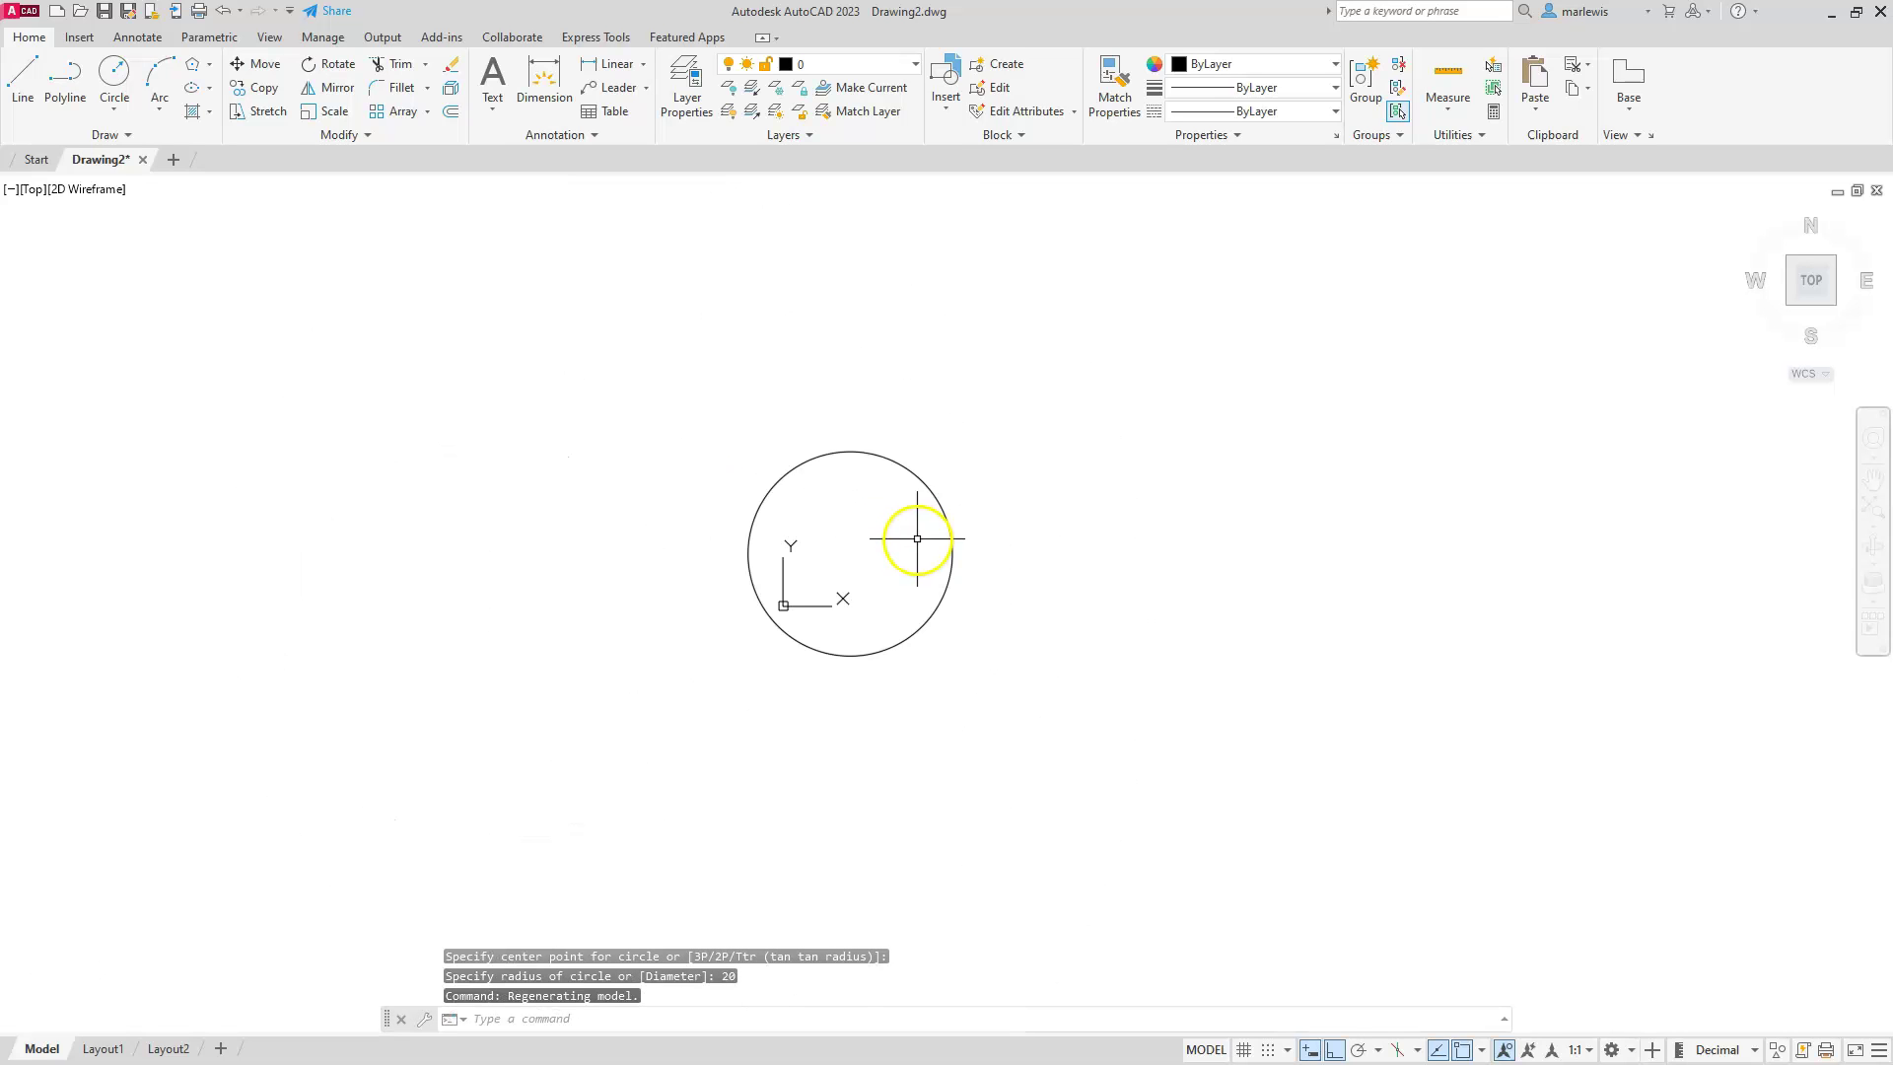
left_click(111, 109)
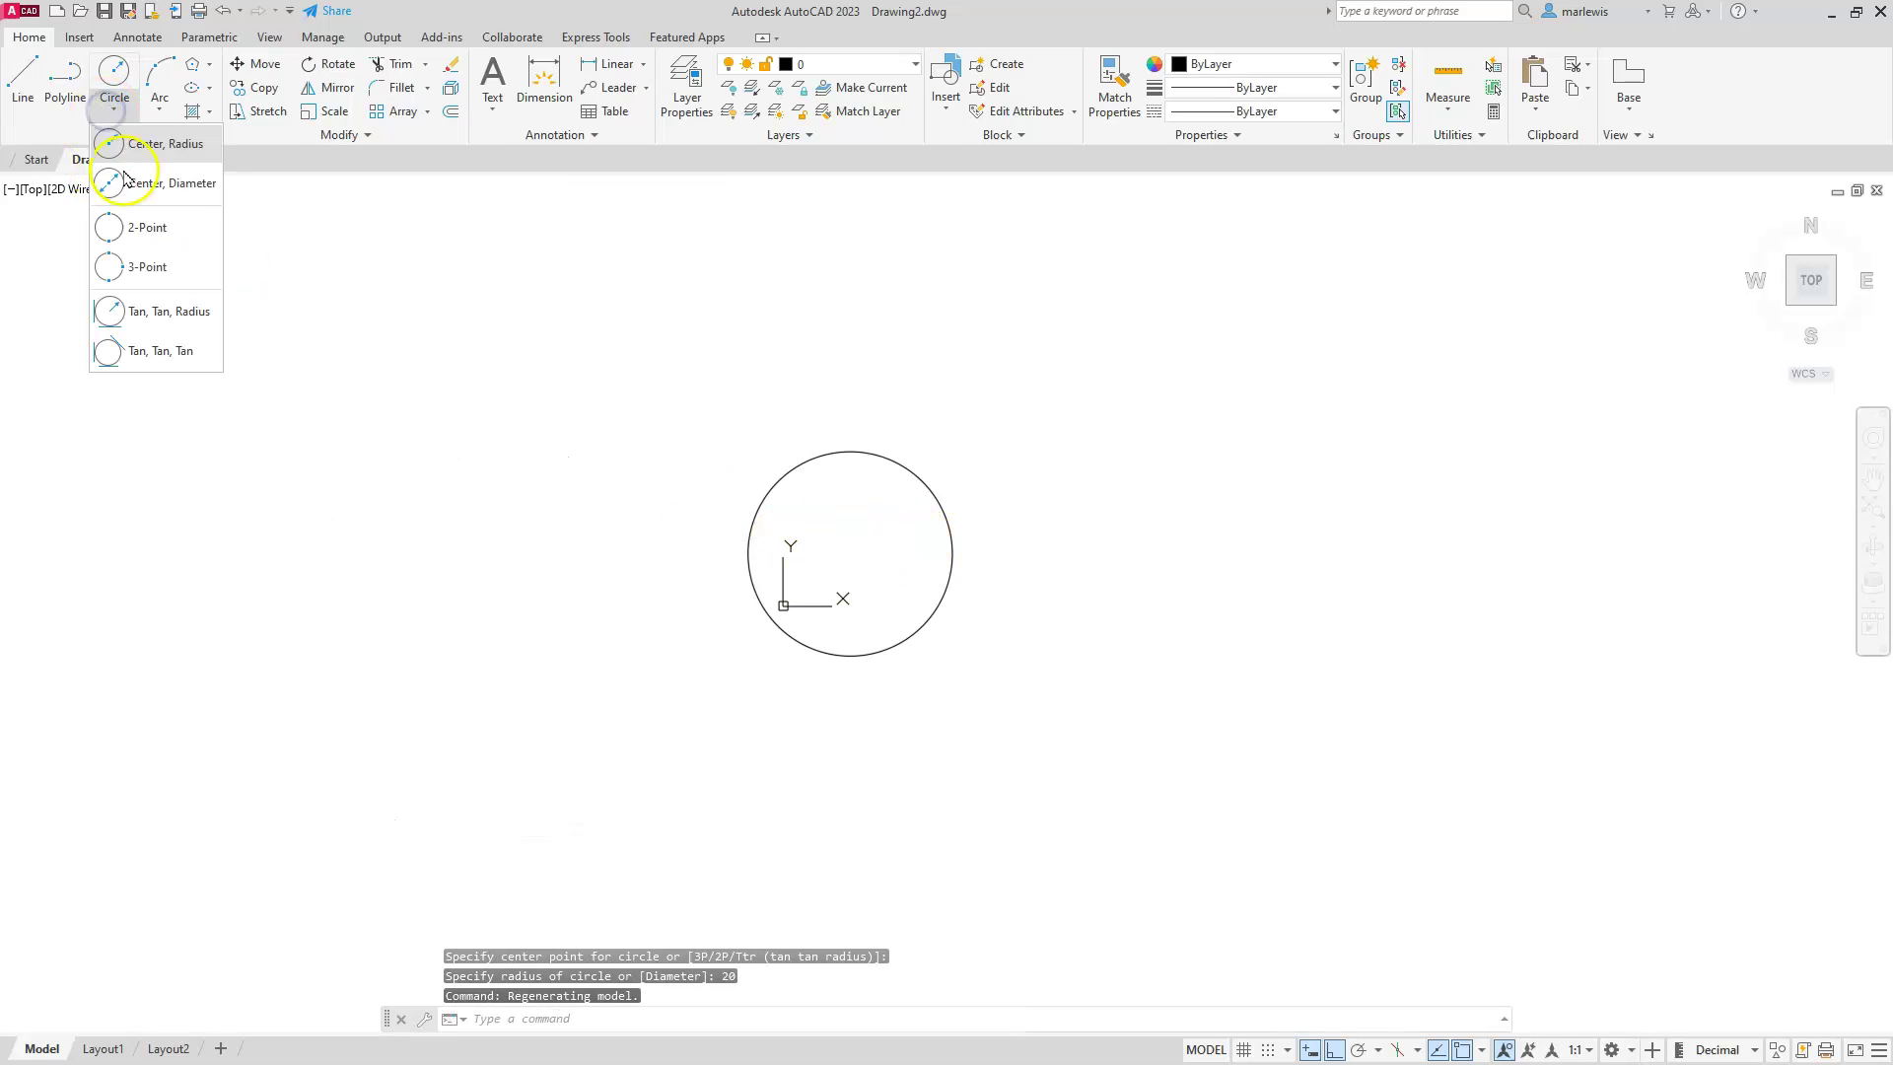
left_click(127, 182)
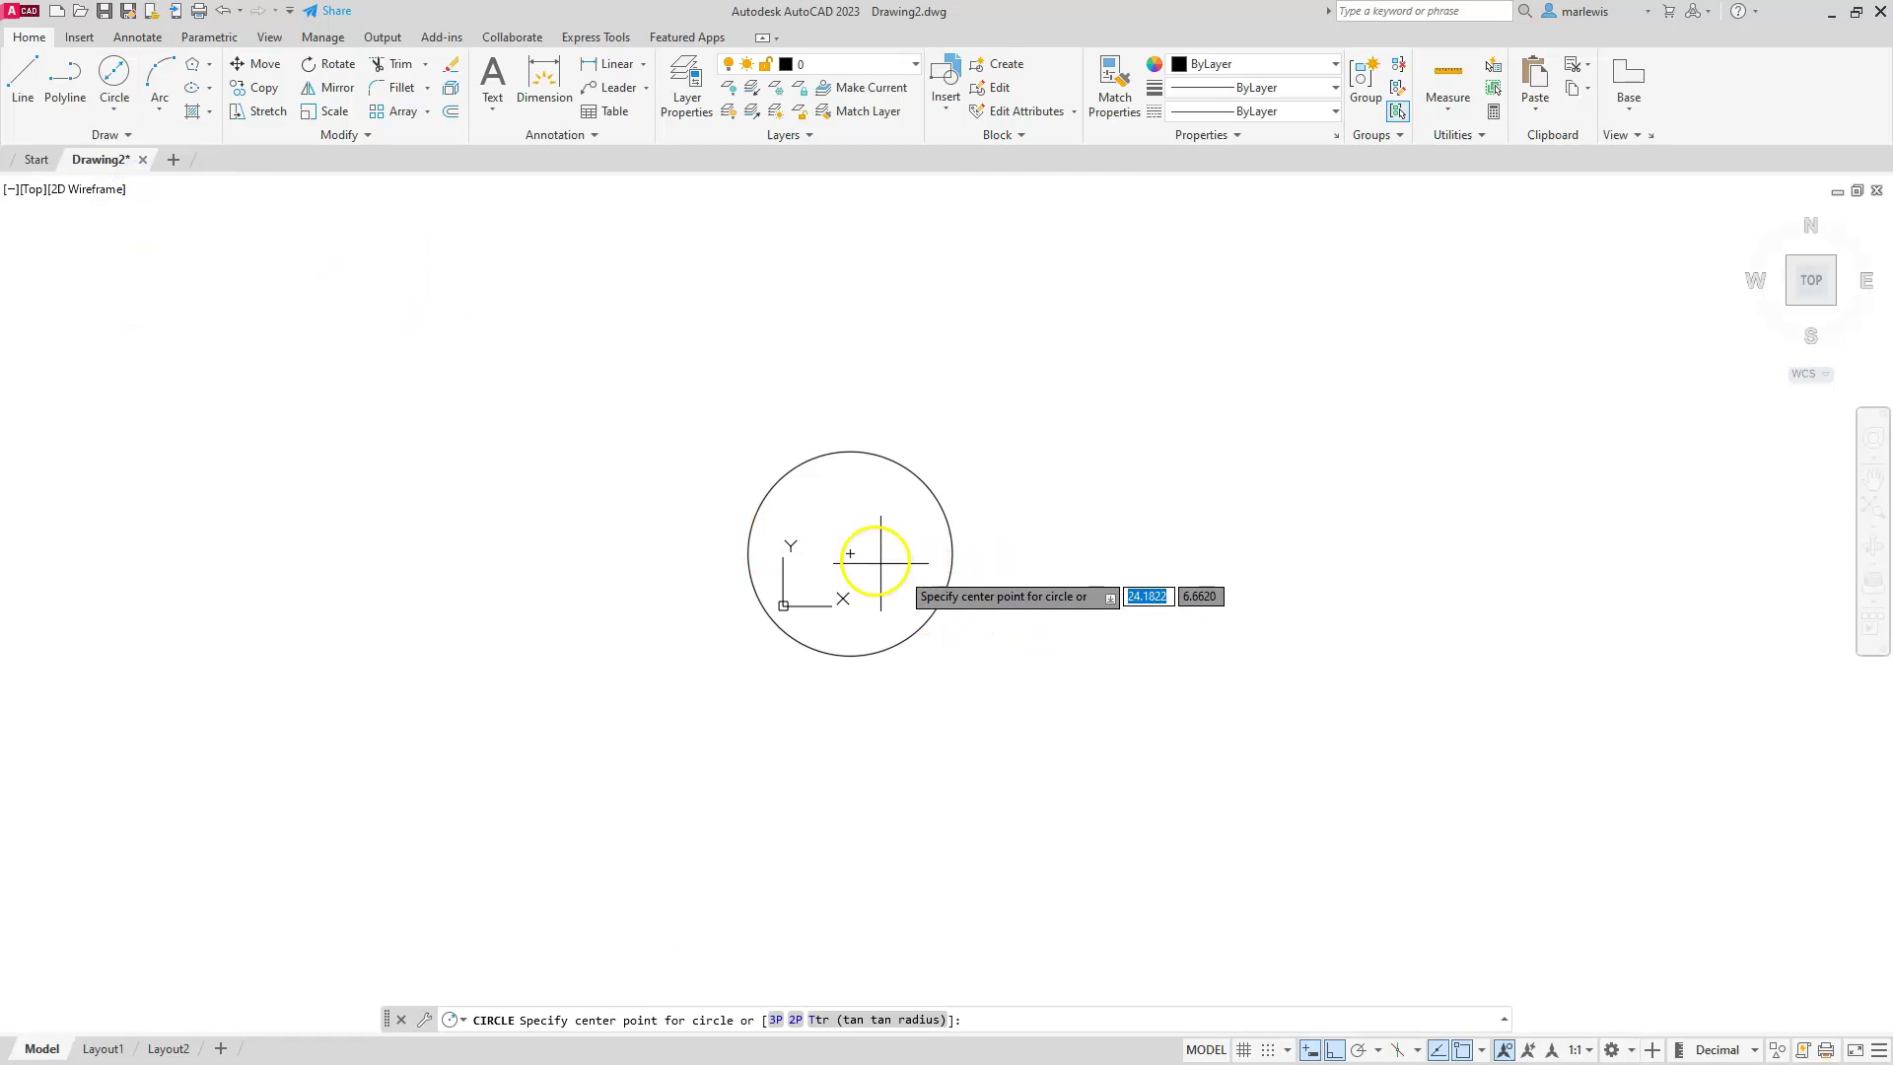
left_click(850, 553)
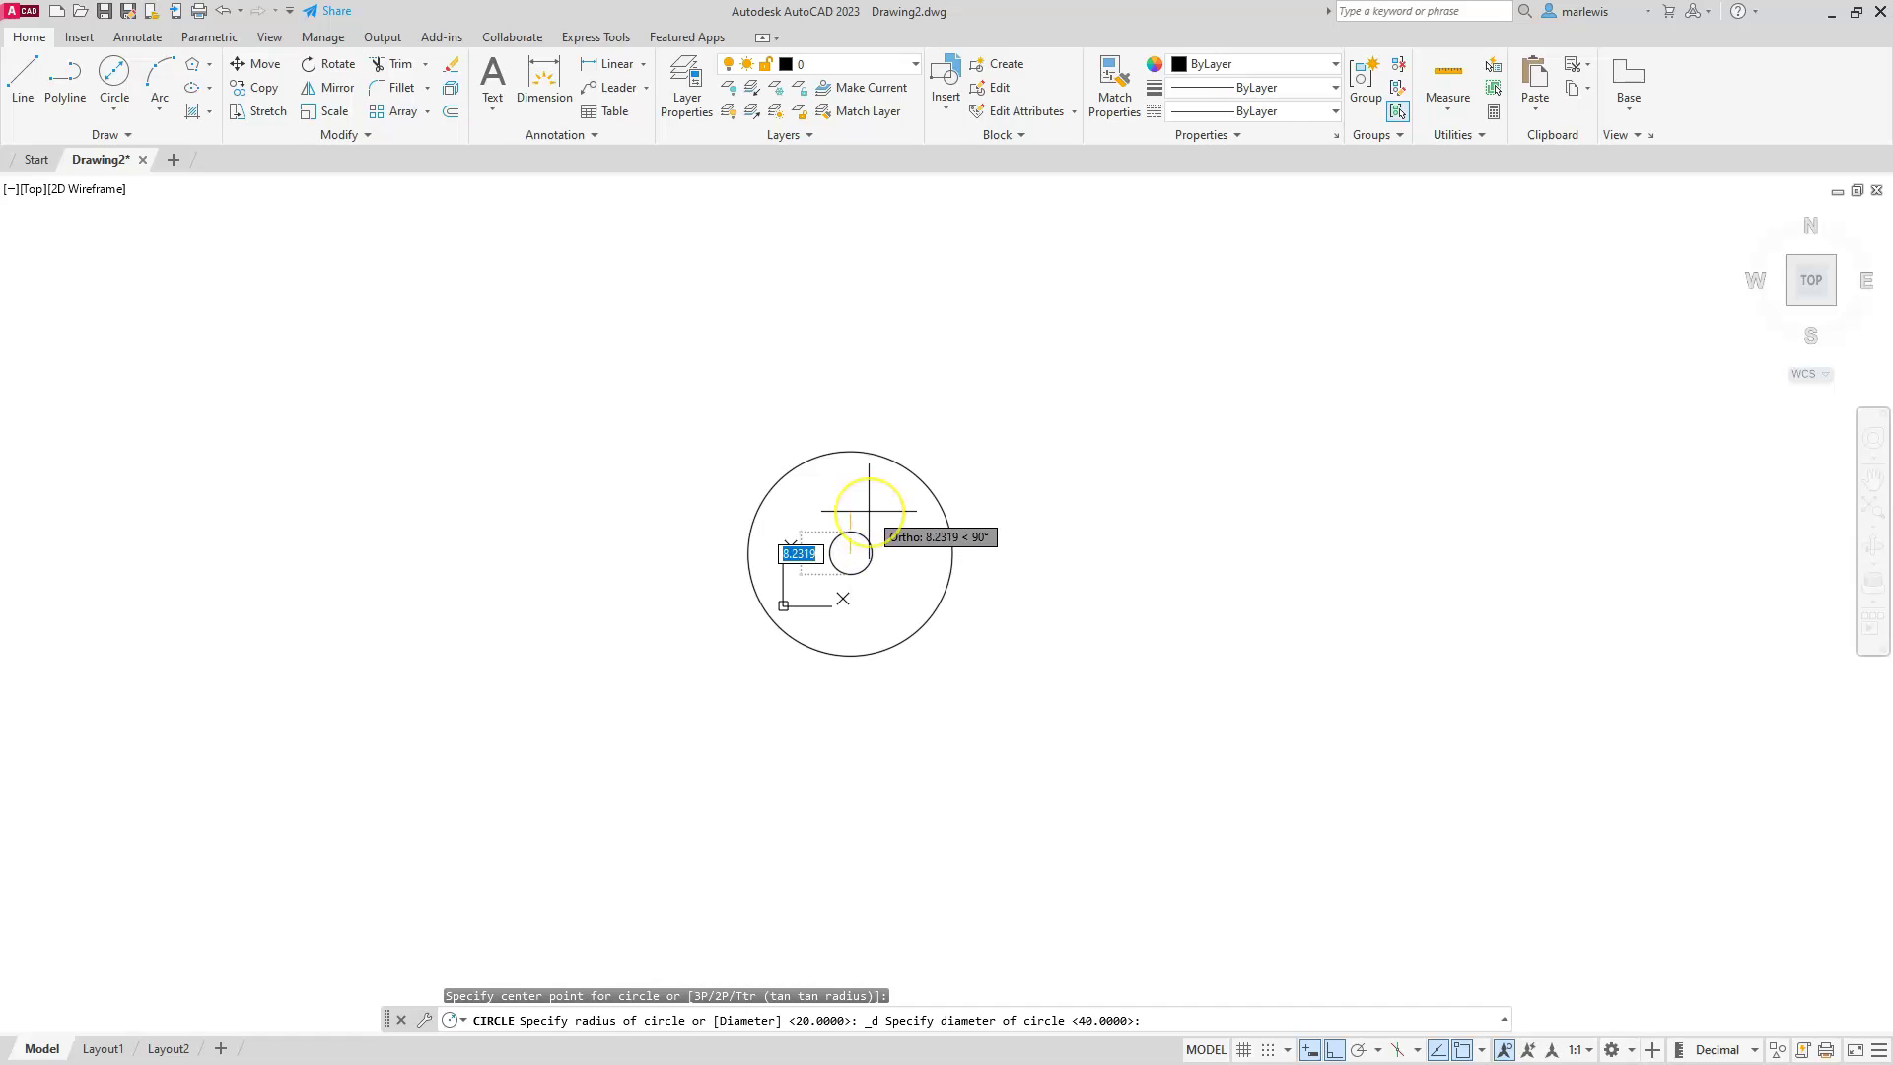
type("20")
key("Return")
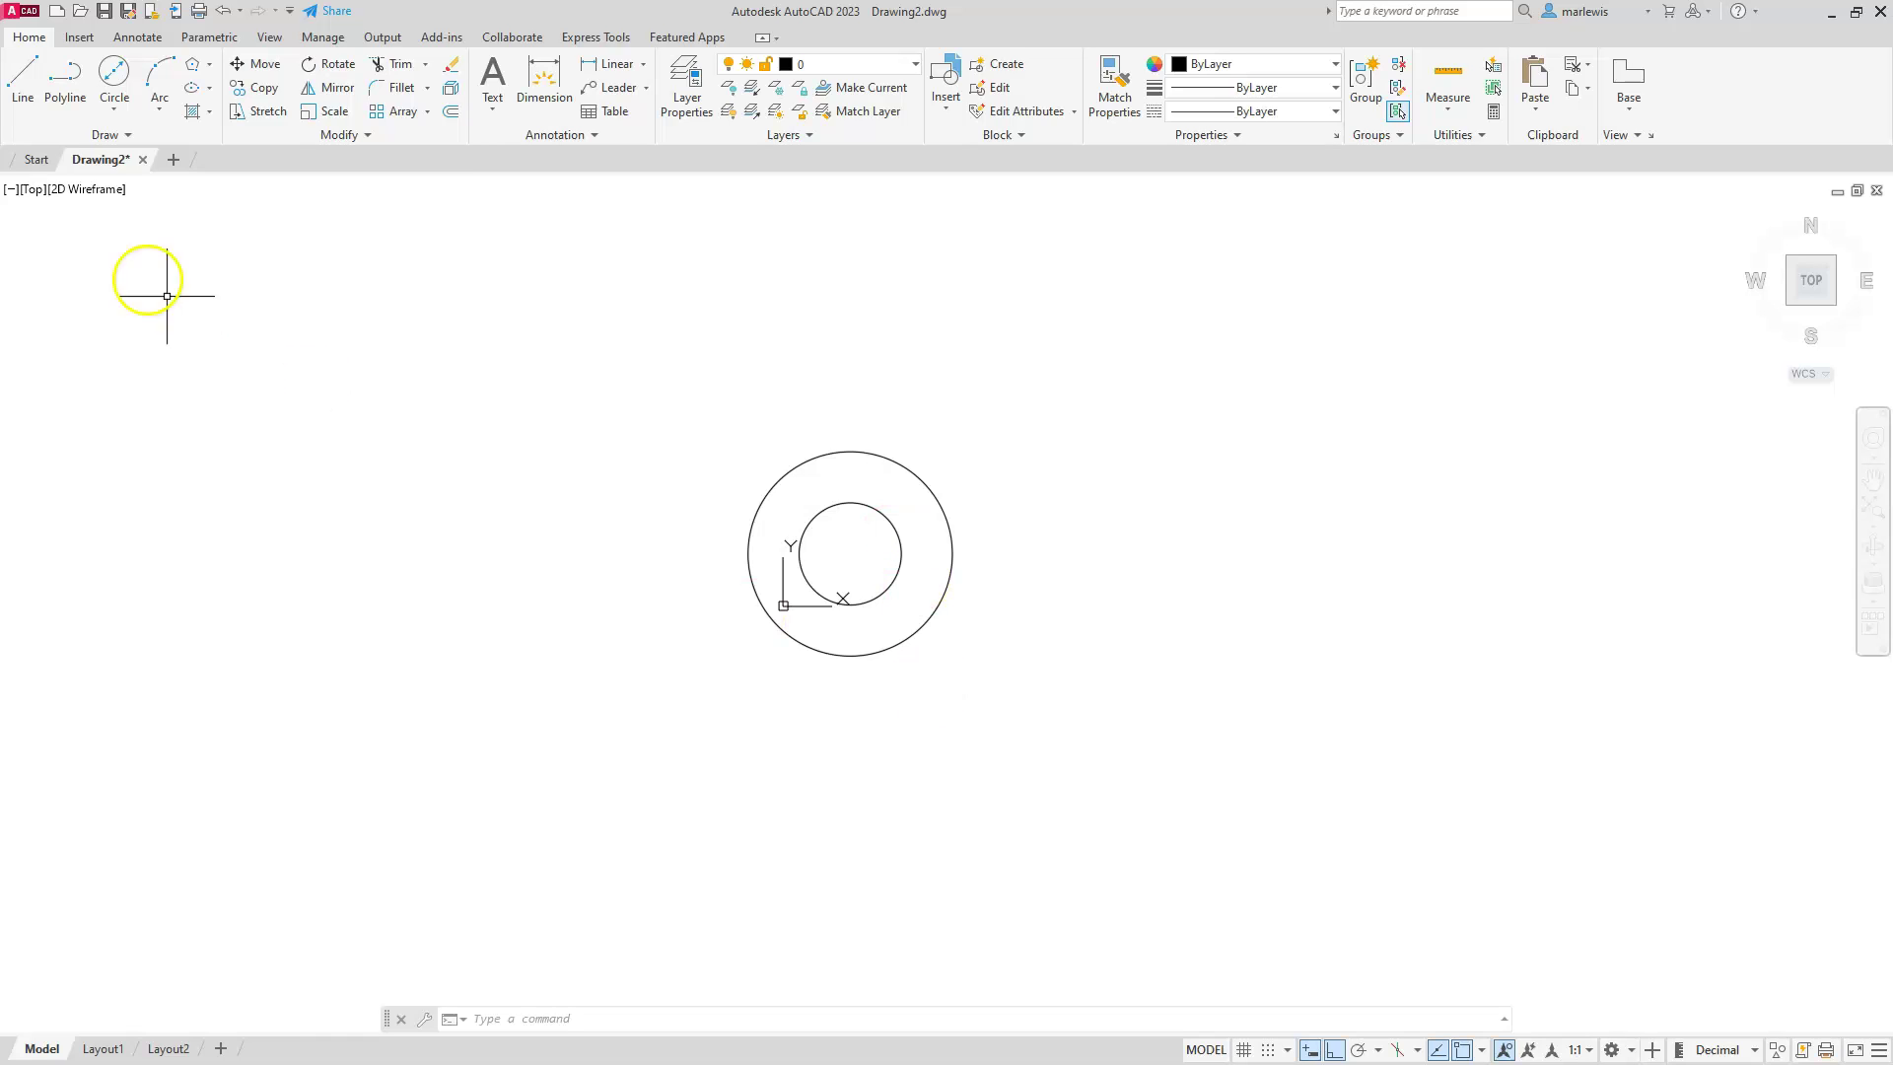
Track 100 units right of the concentric circles' centre and draw a radius-30 circle there.
left_click(110, 109)
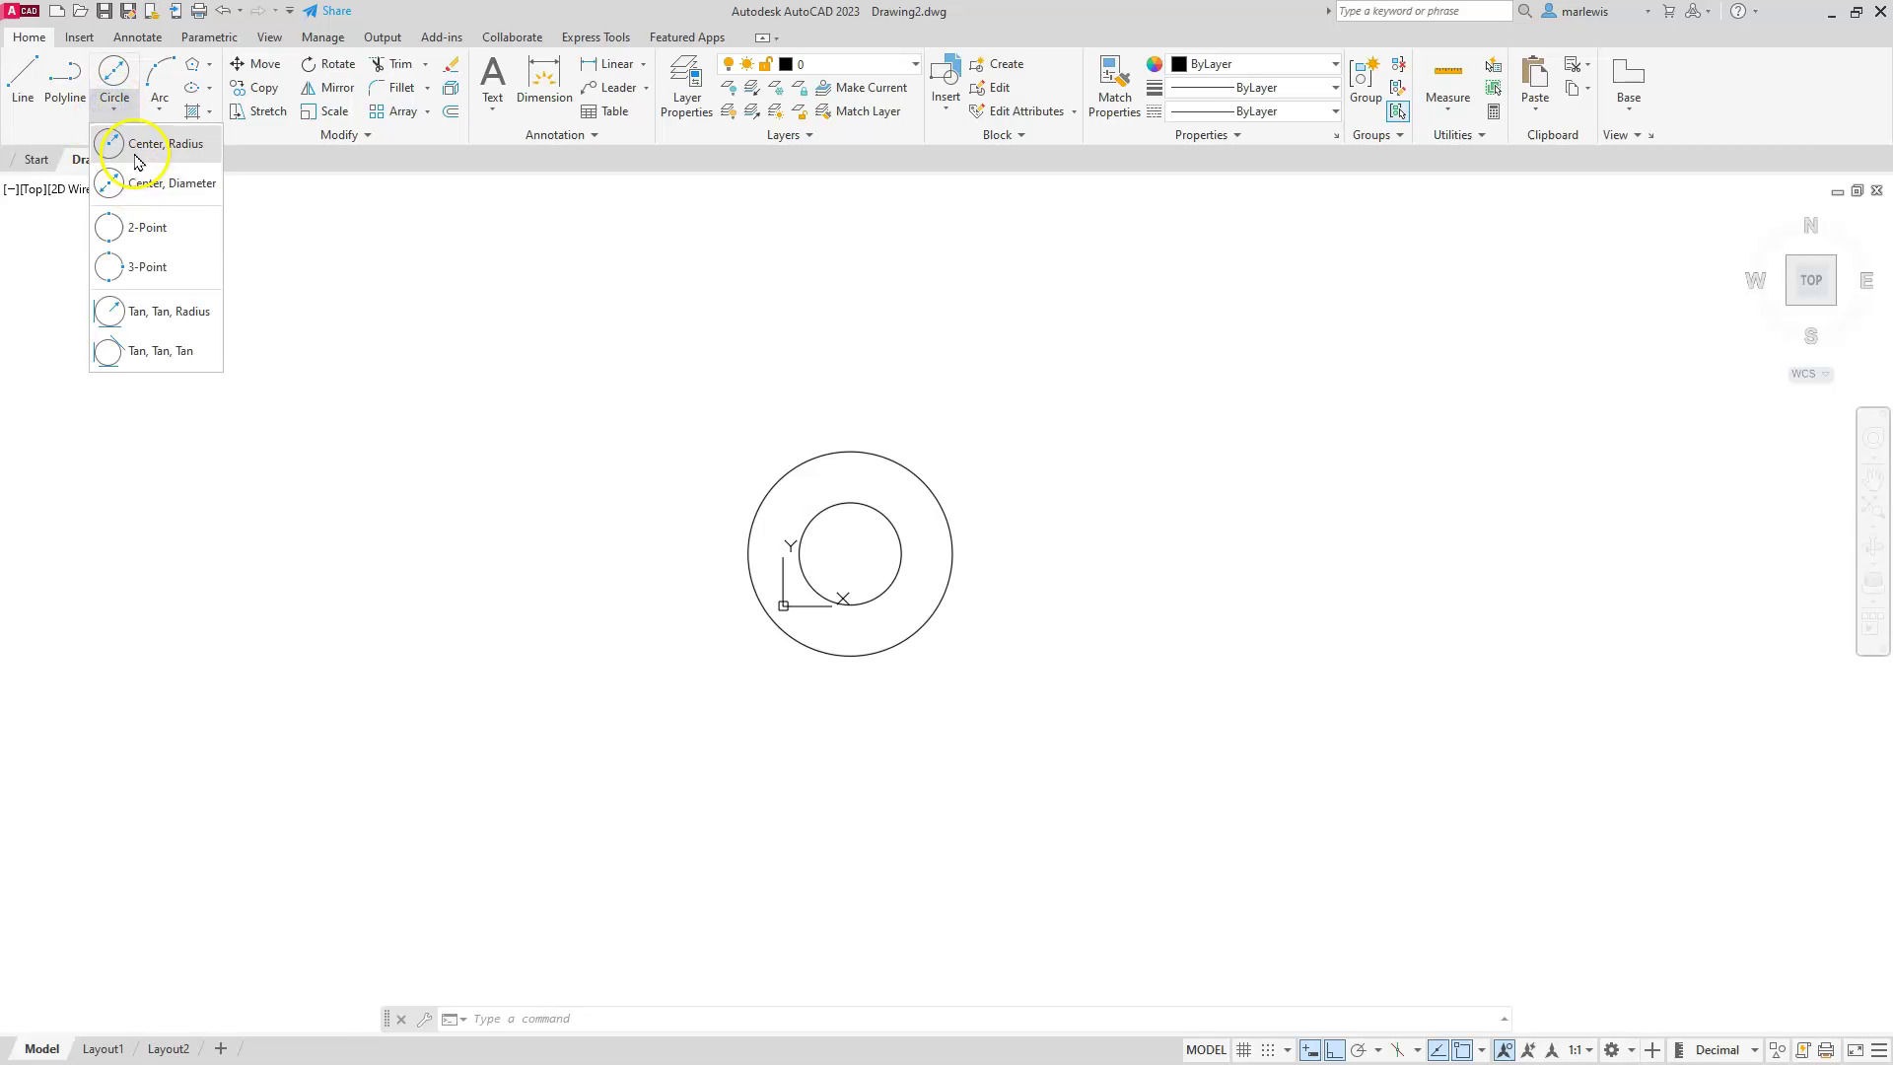
left_click(139, 146)
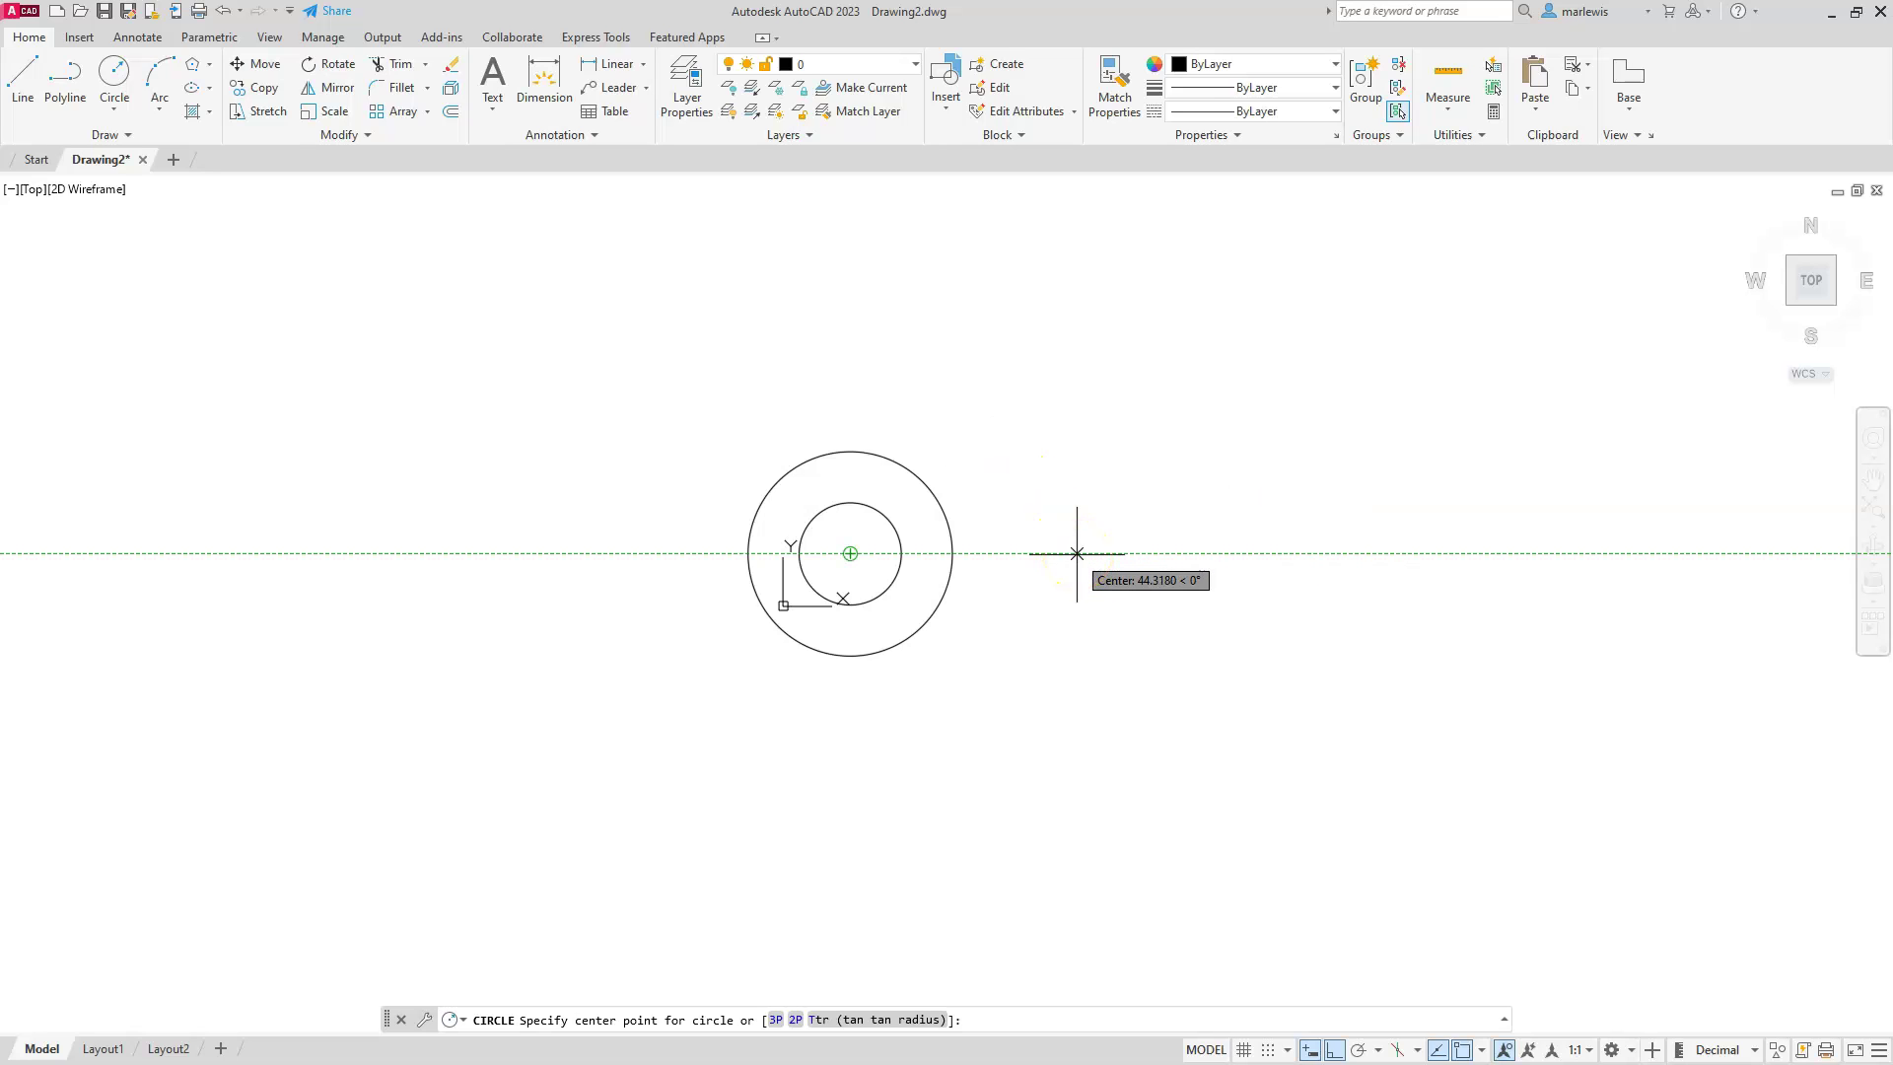
type("100")
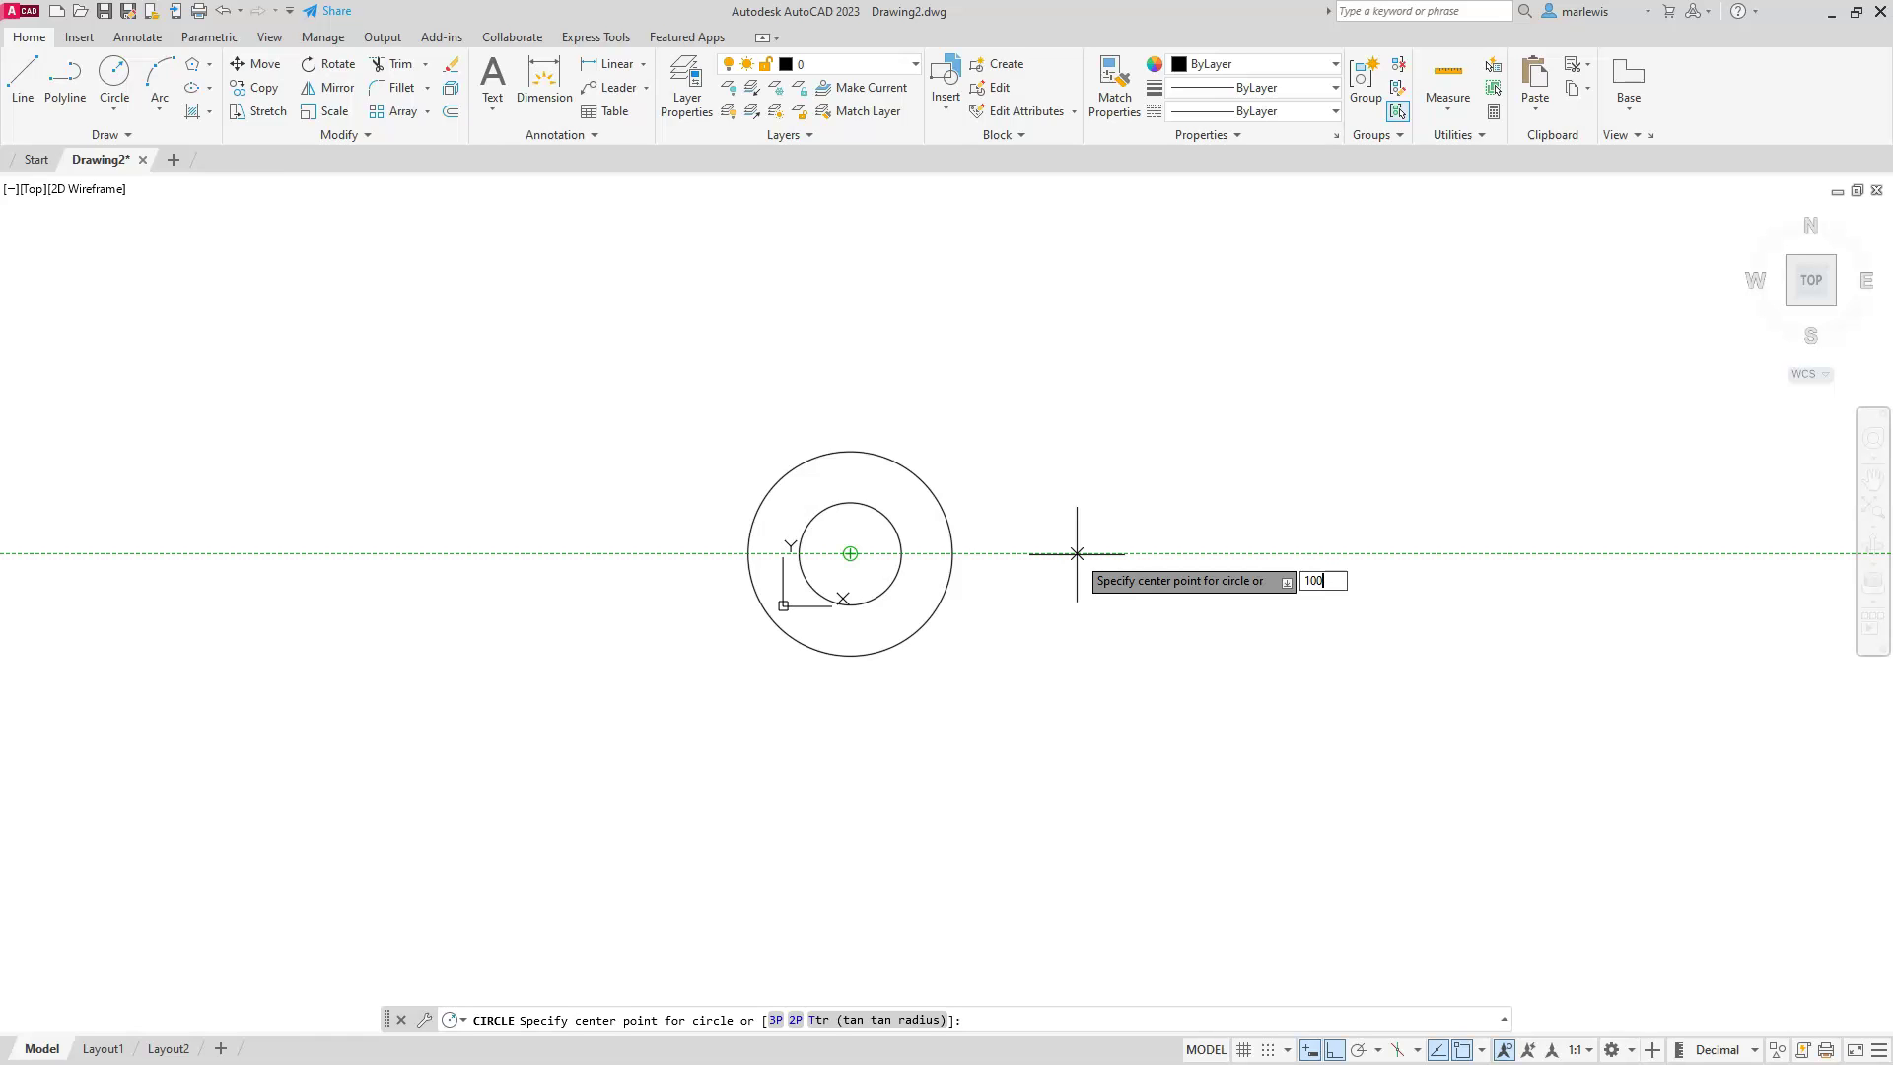
key("Return")
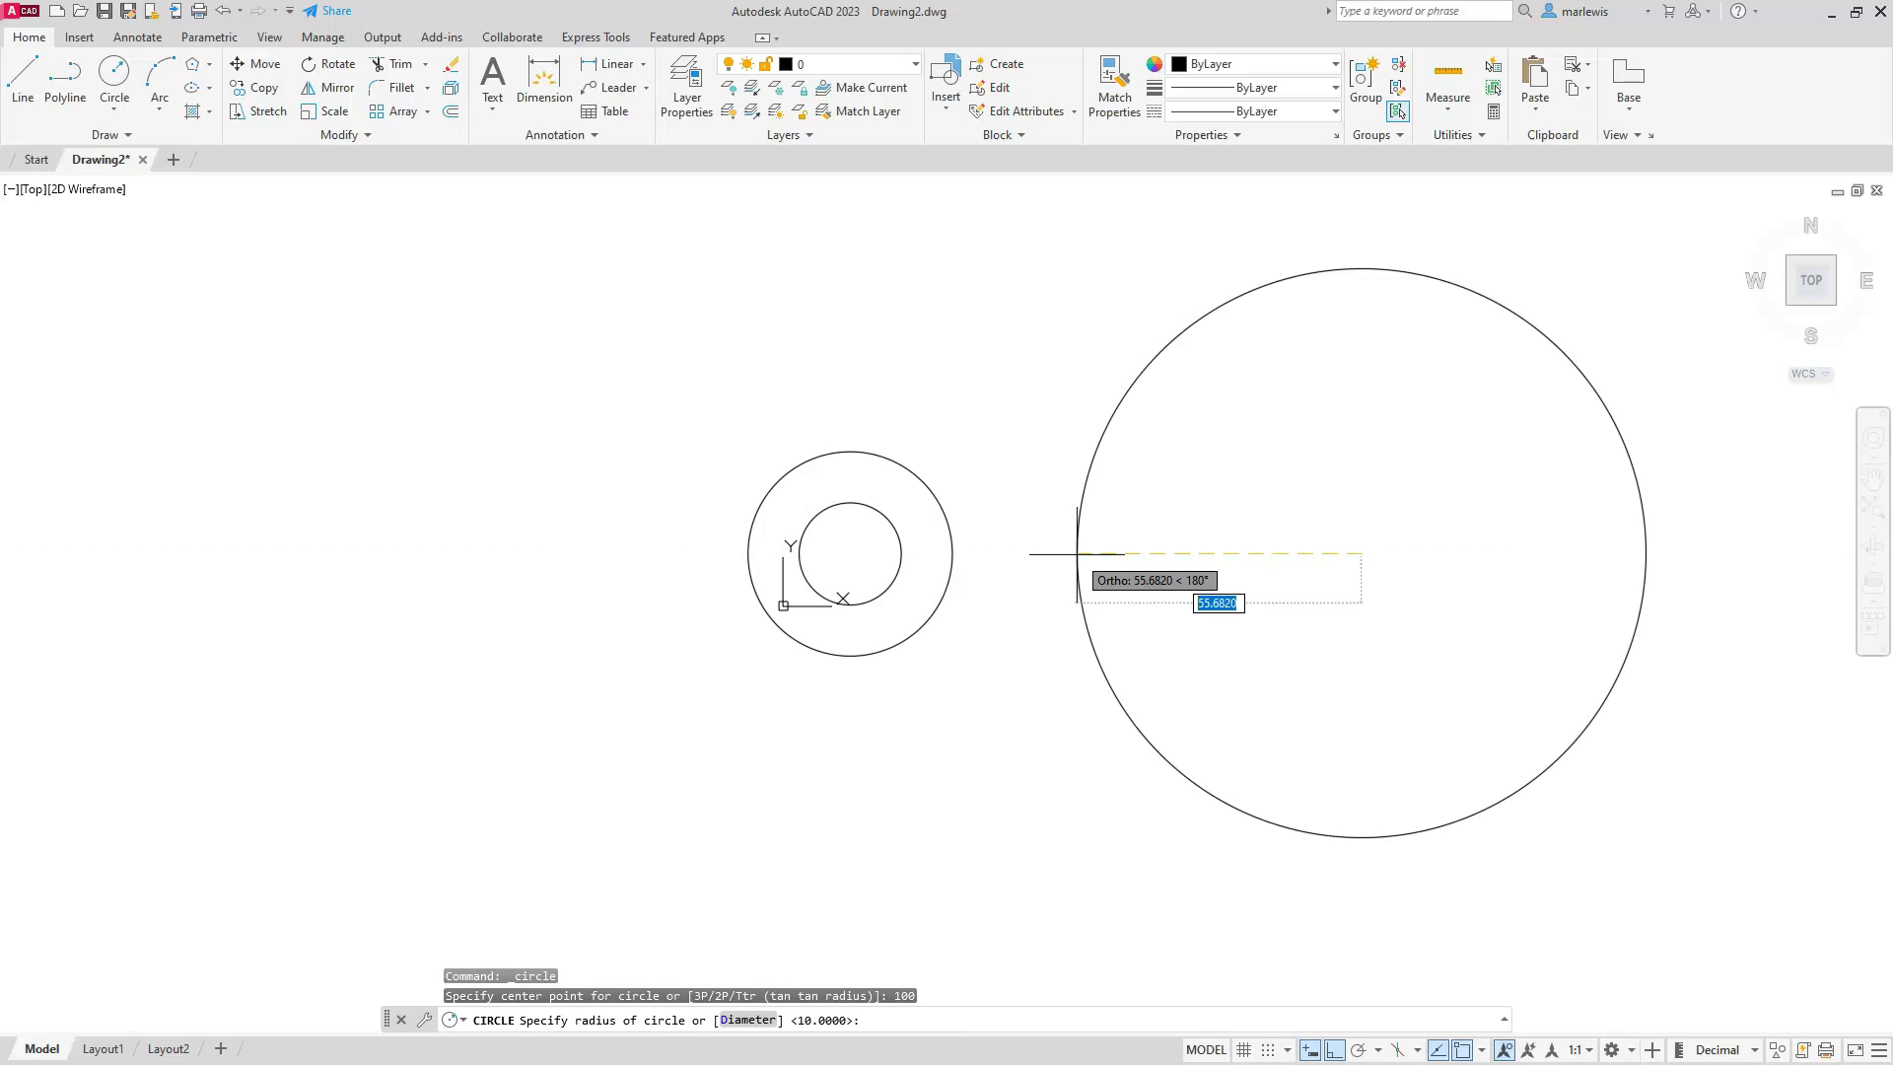
type("30")
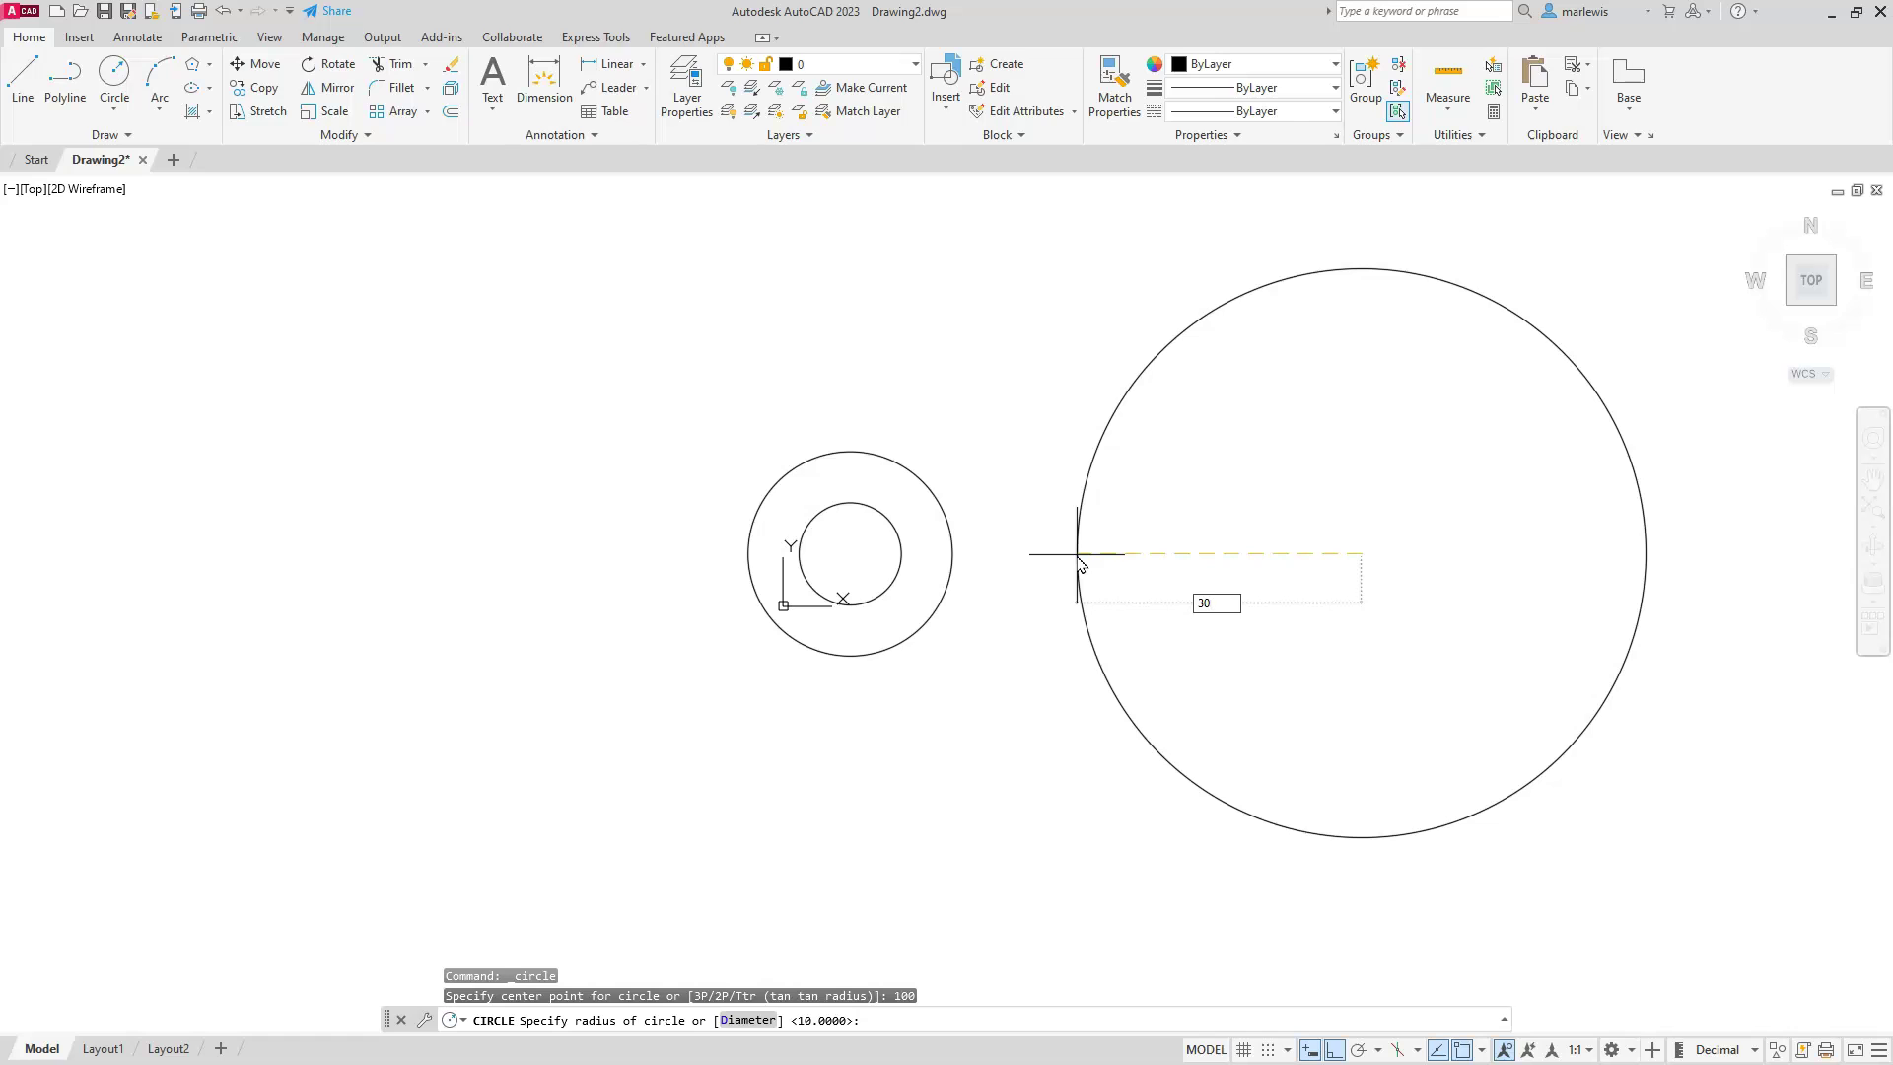
key("Return")
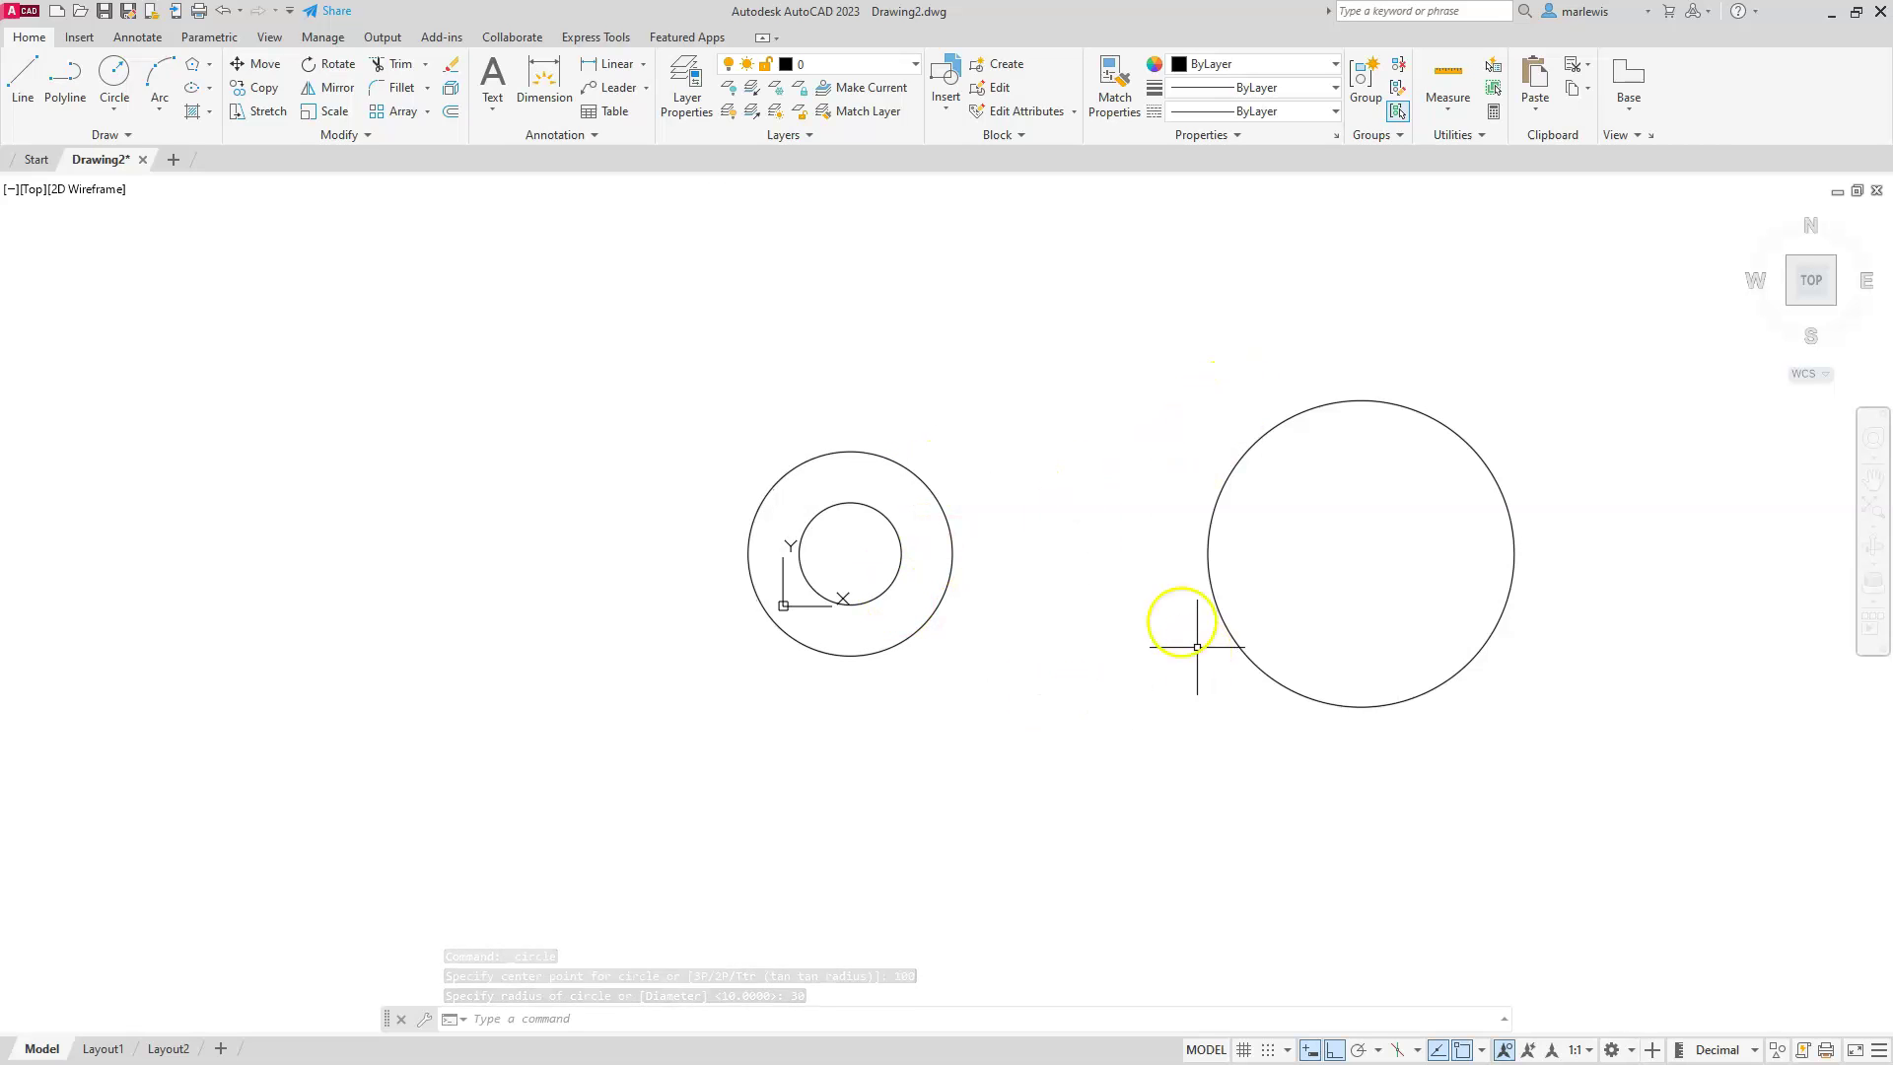
Join the left and right circles with lower and upper radius-60 fillet arcs.
left_click(400, 90)
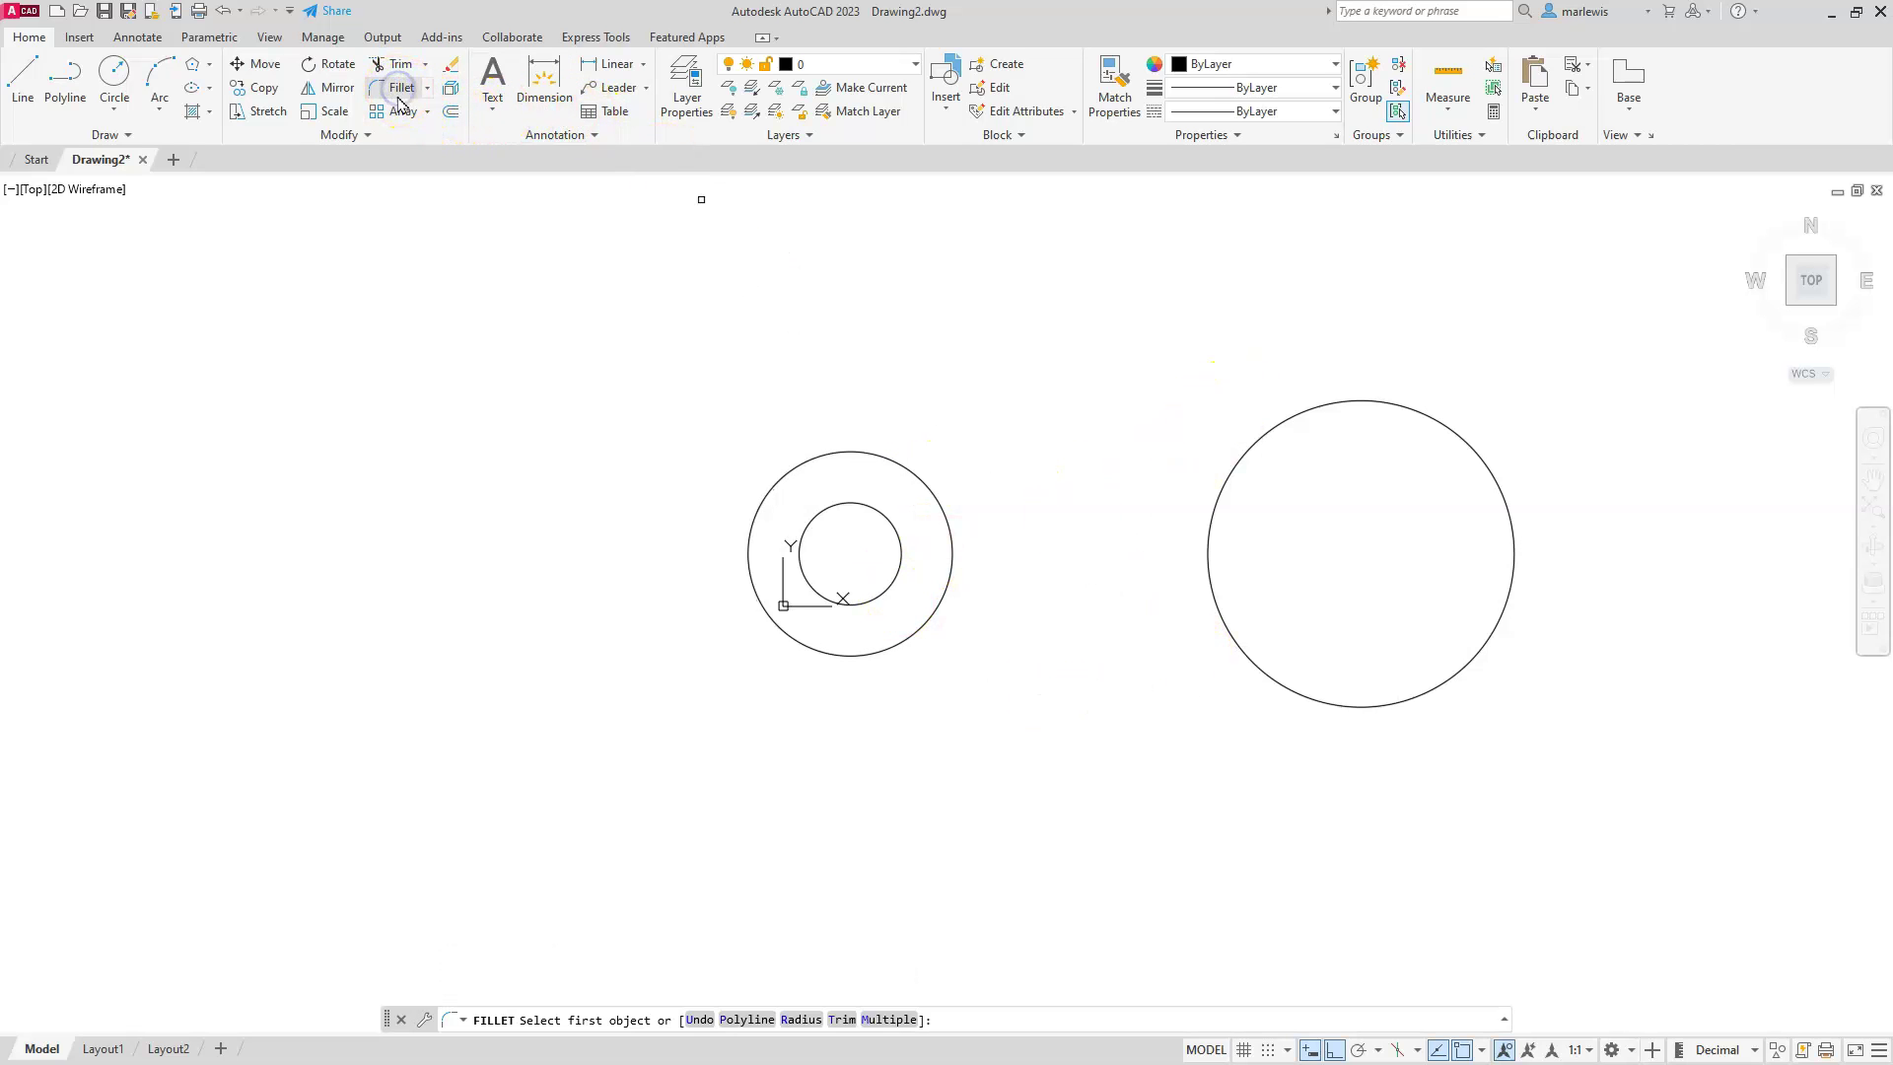
left_click(799, 1021)
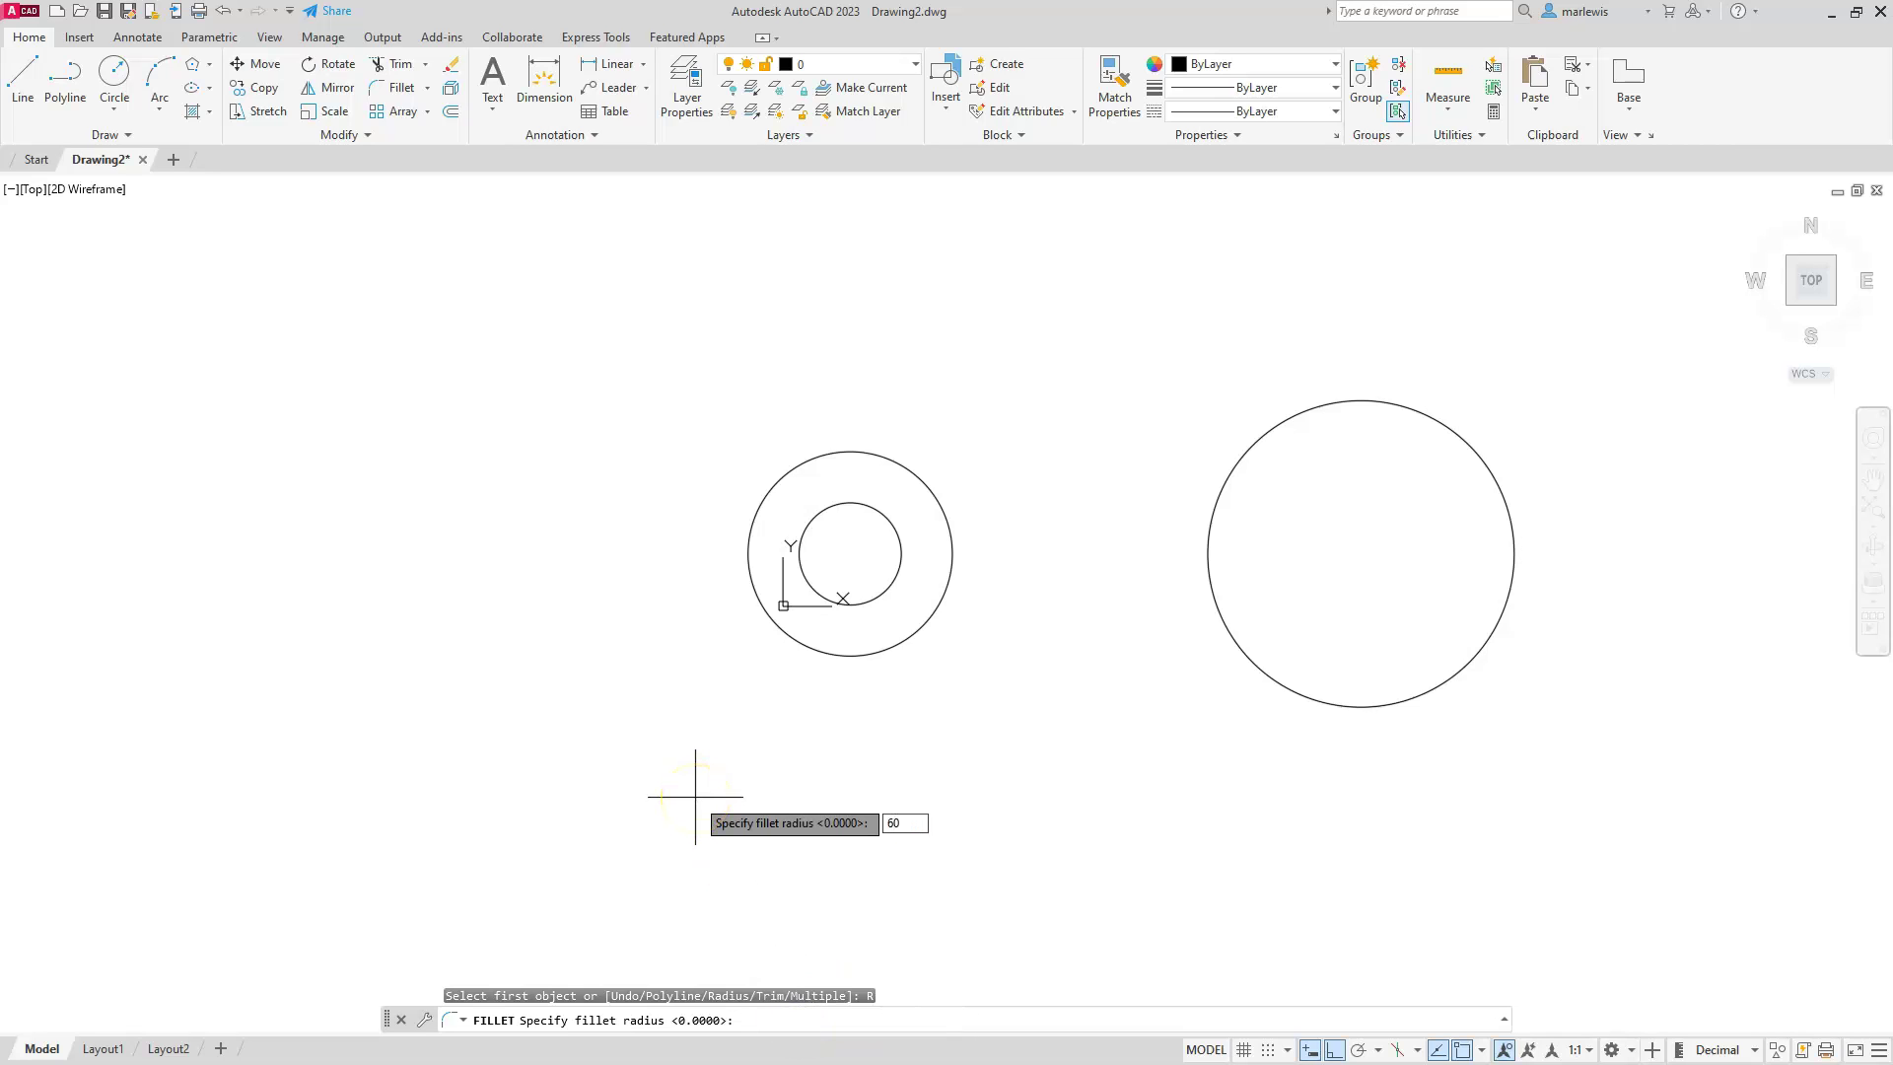
key("Return")
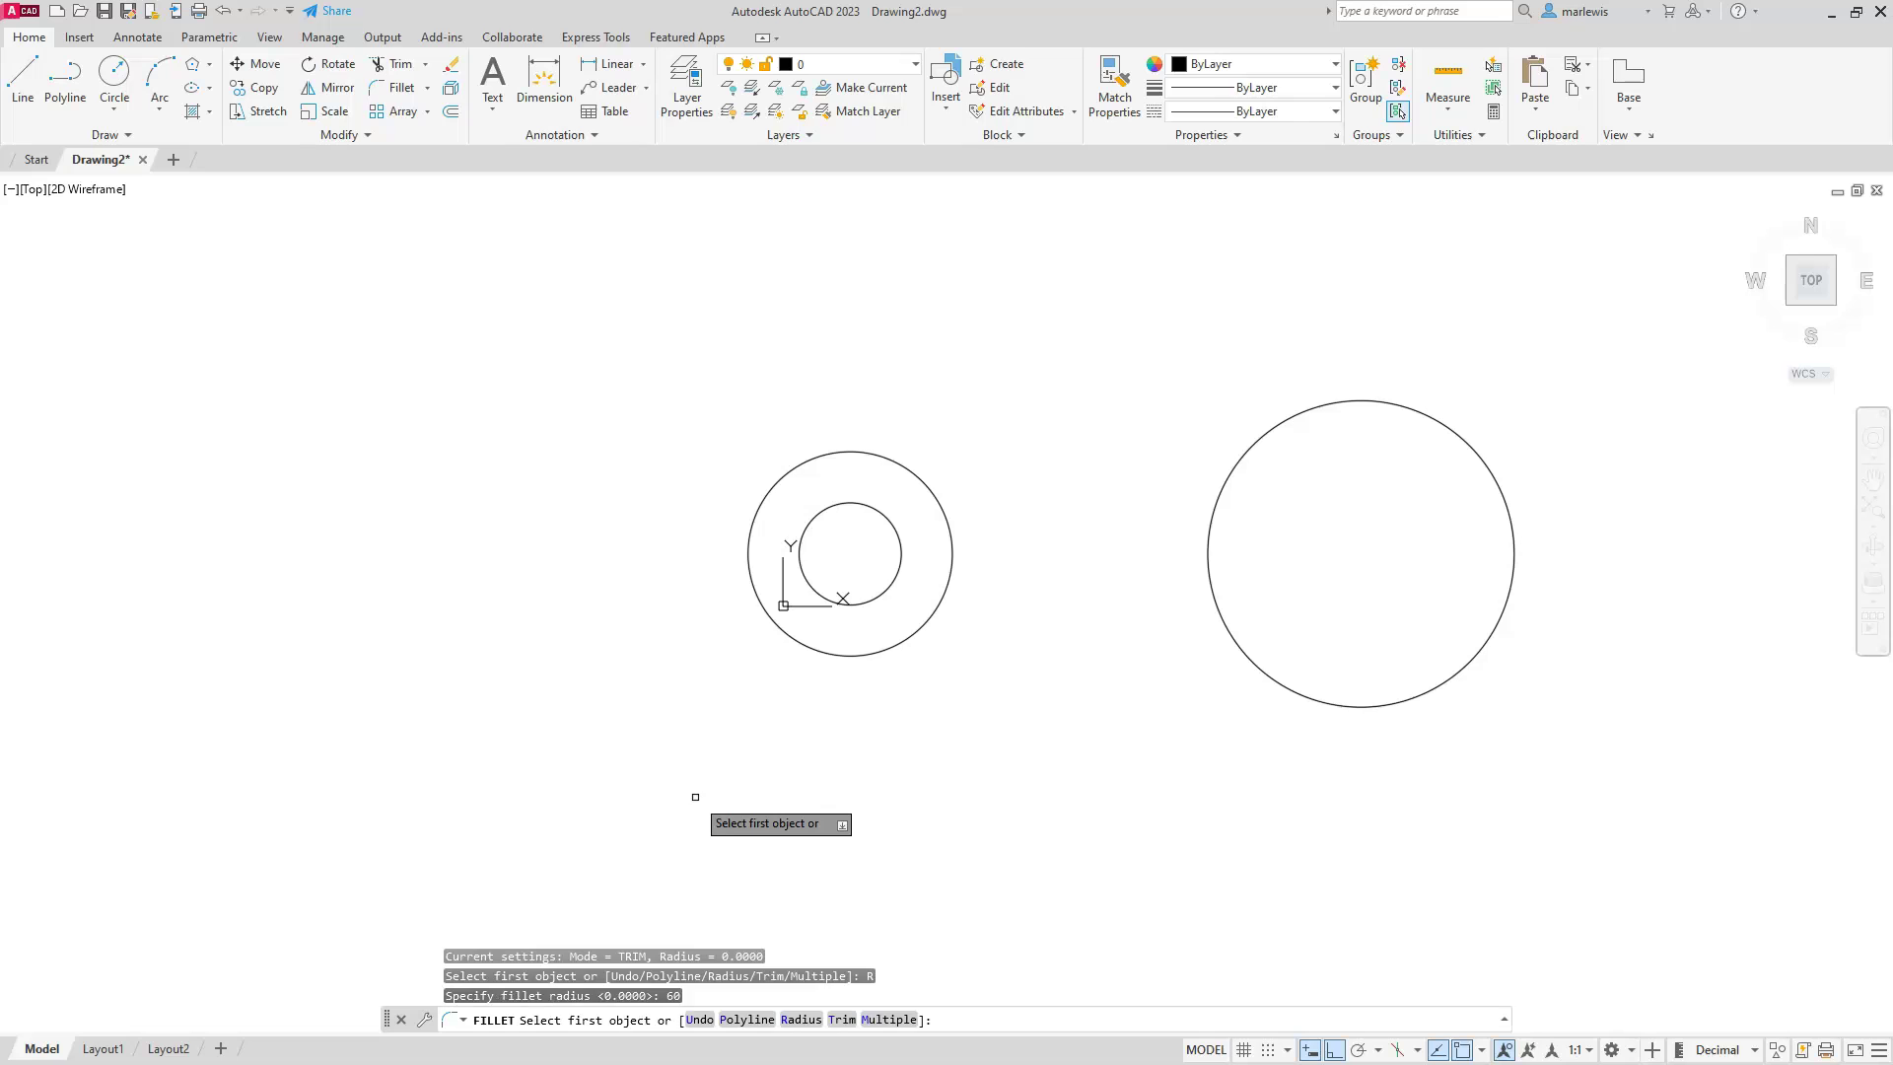
left_click(891, 1019)
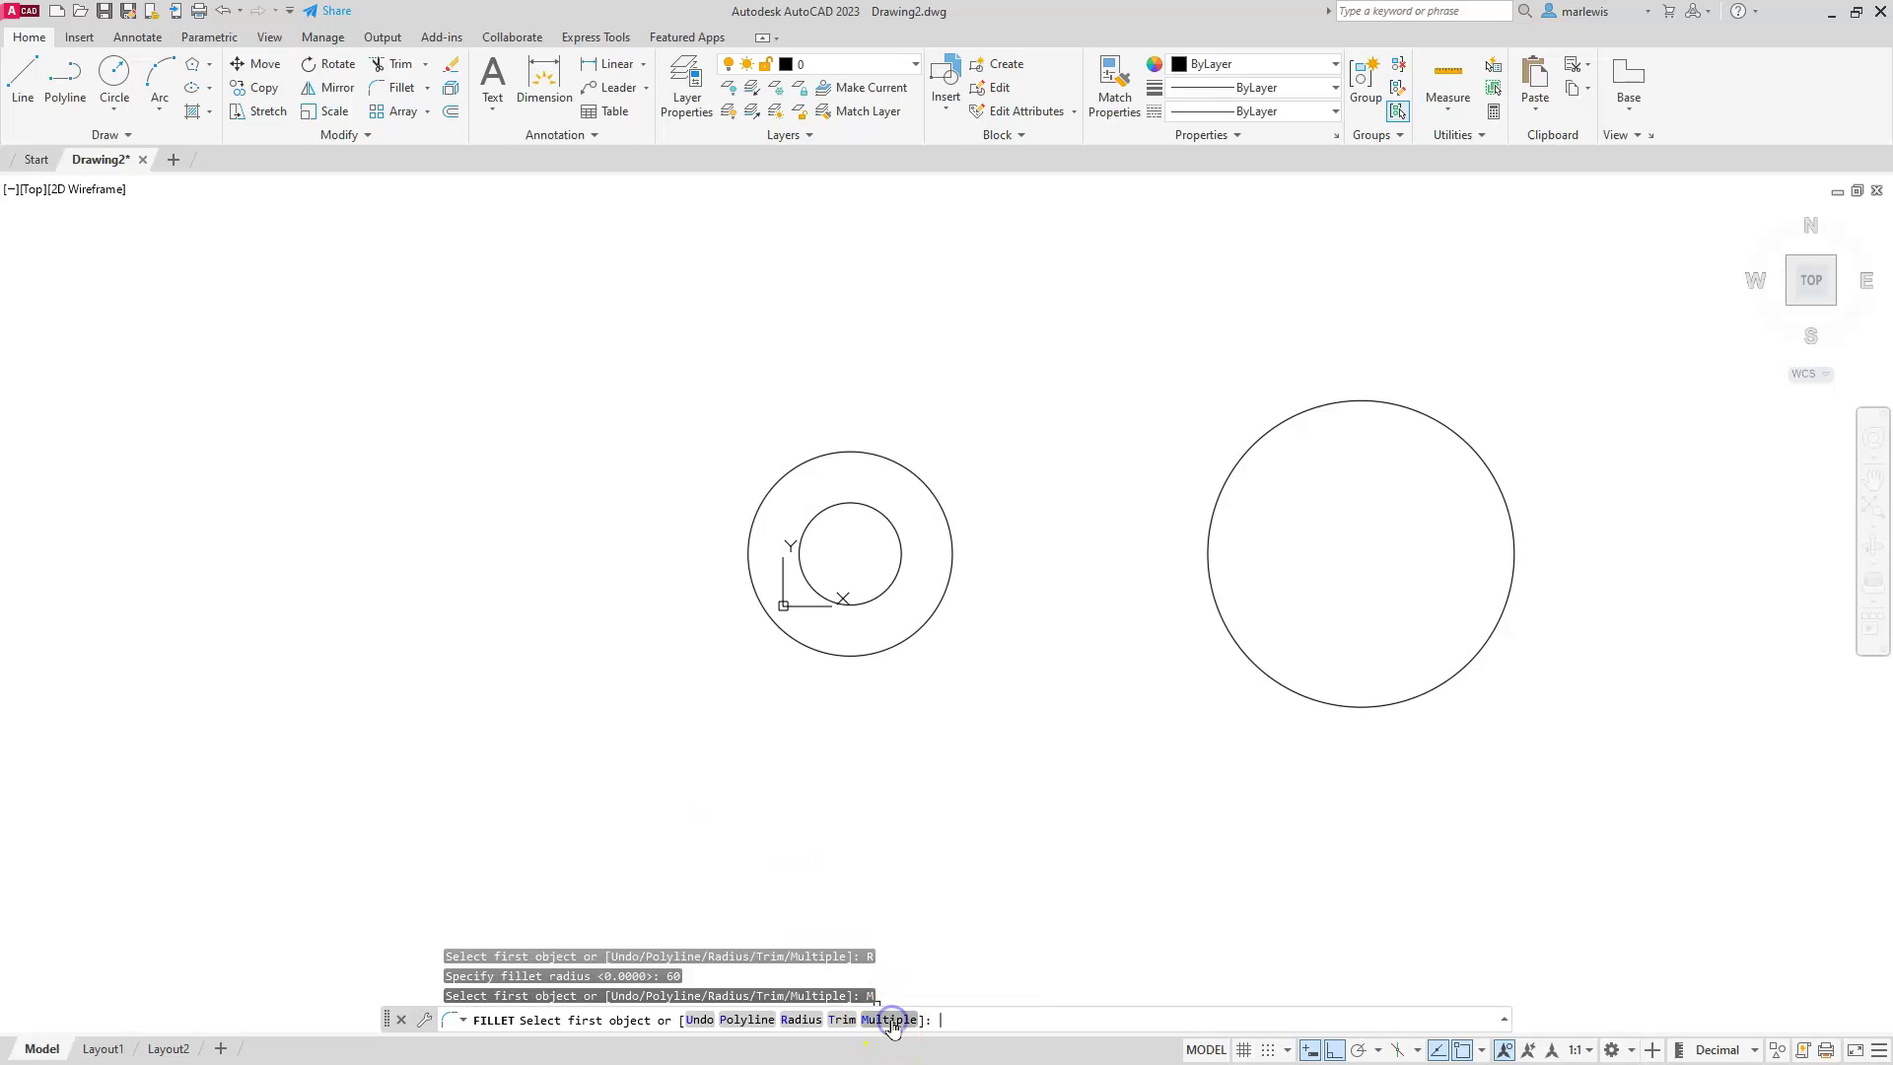
left_click(923, 624)
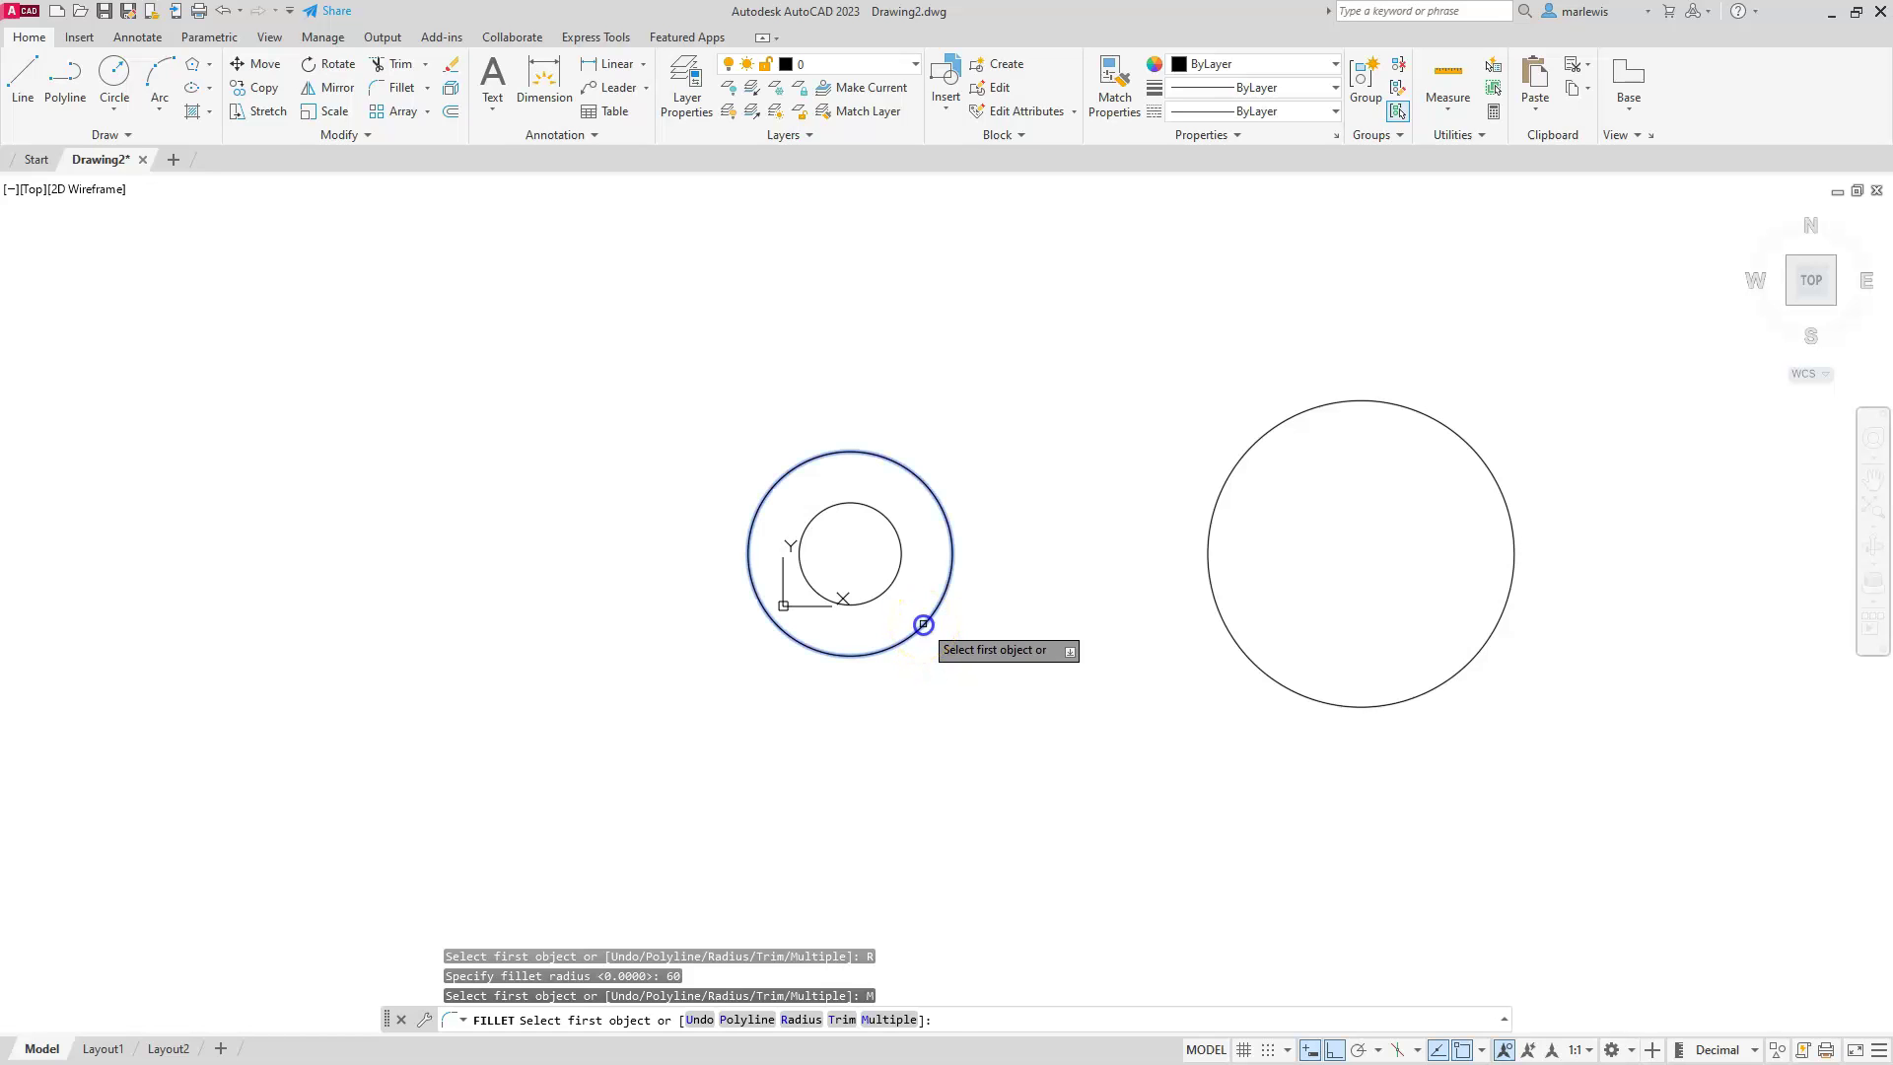
left_click(1230, 631)
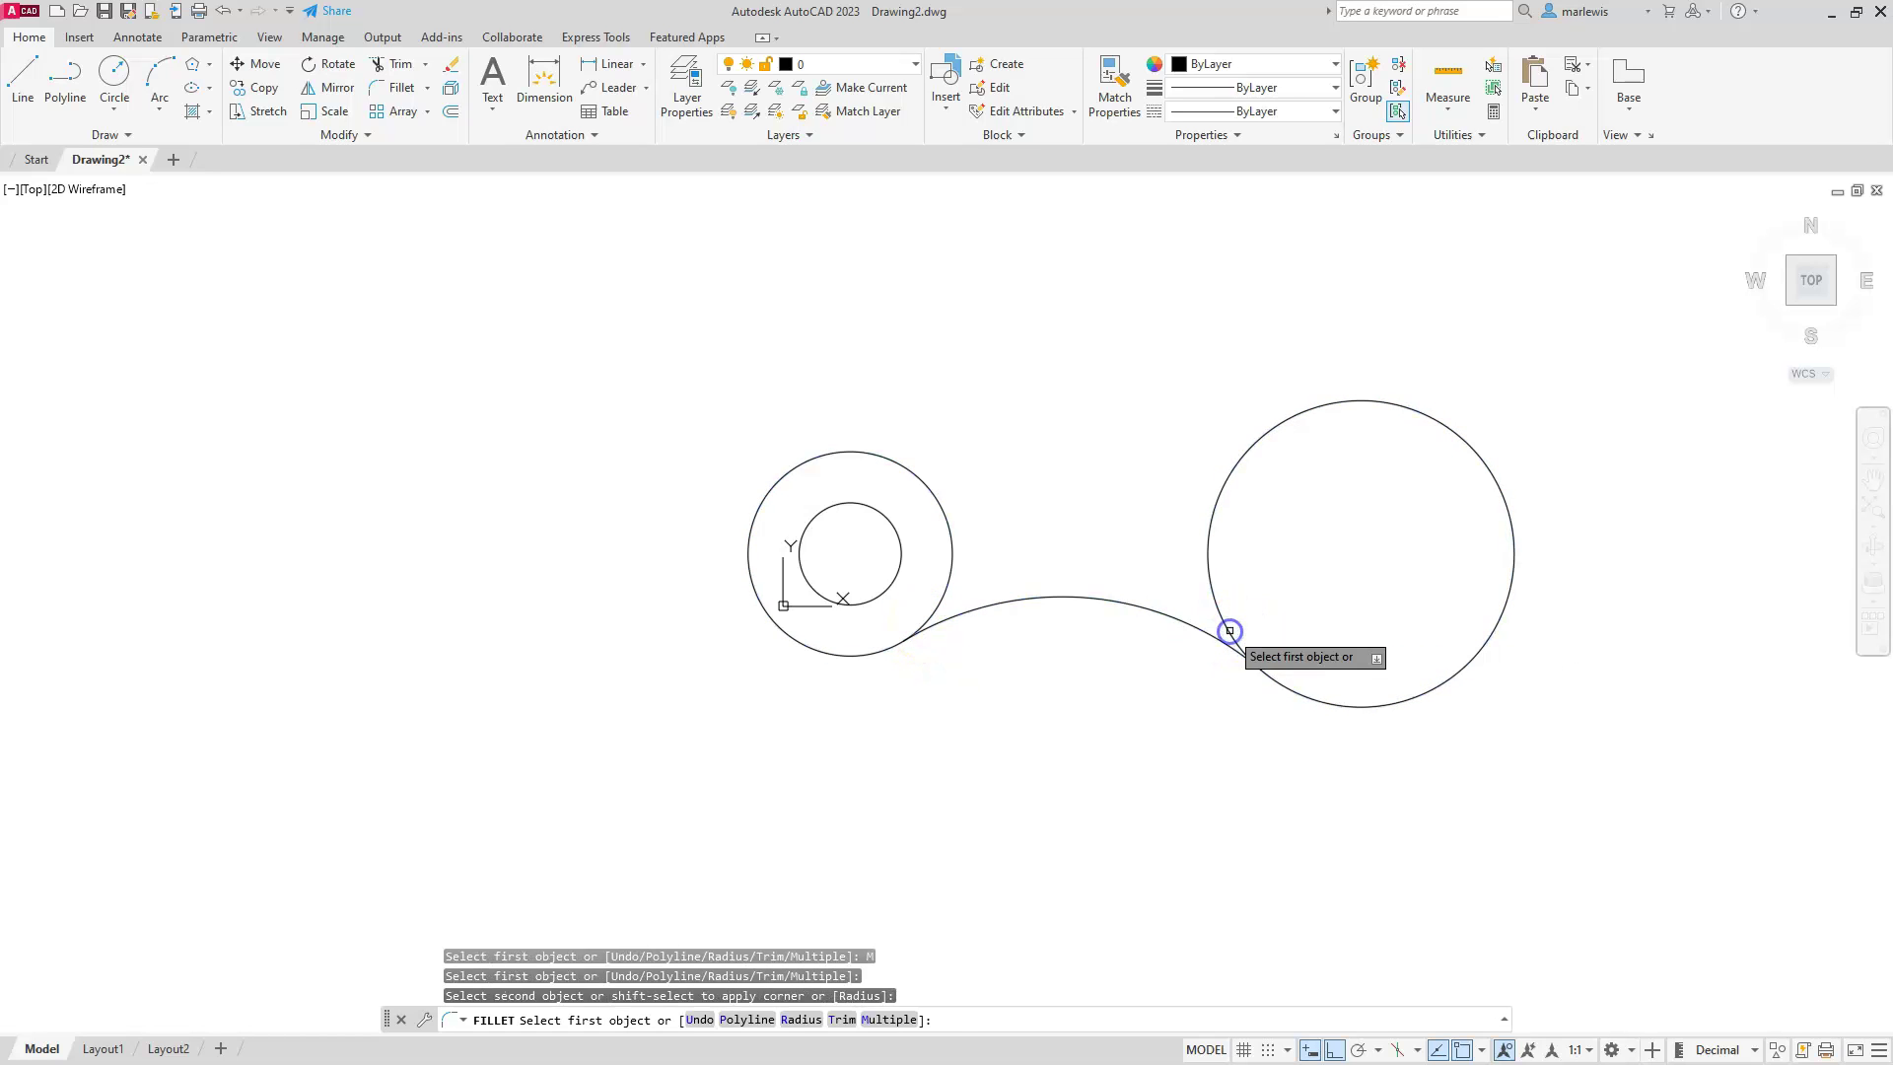
left_click(903, 464)
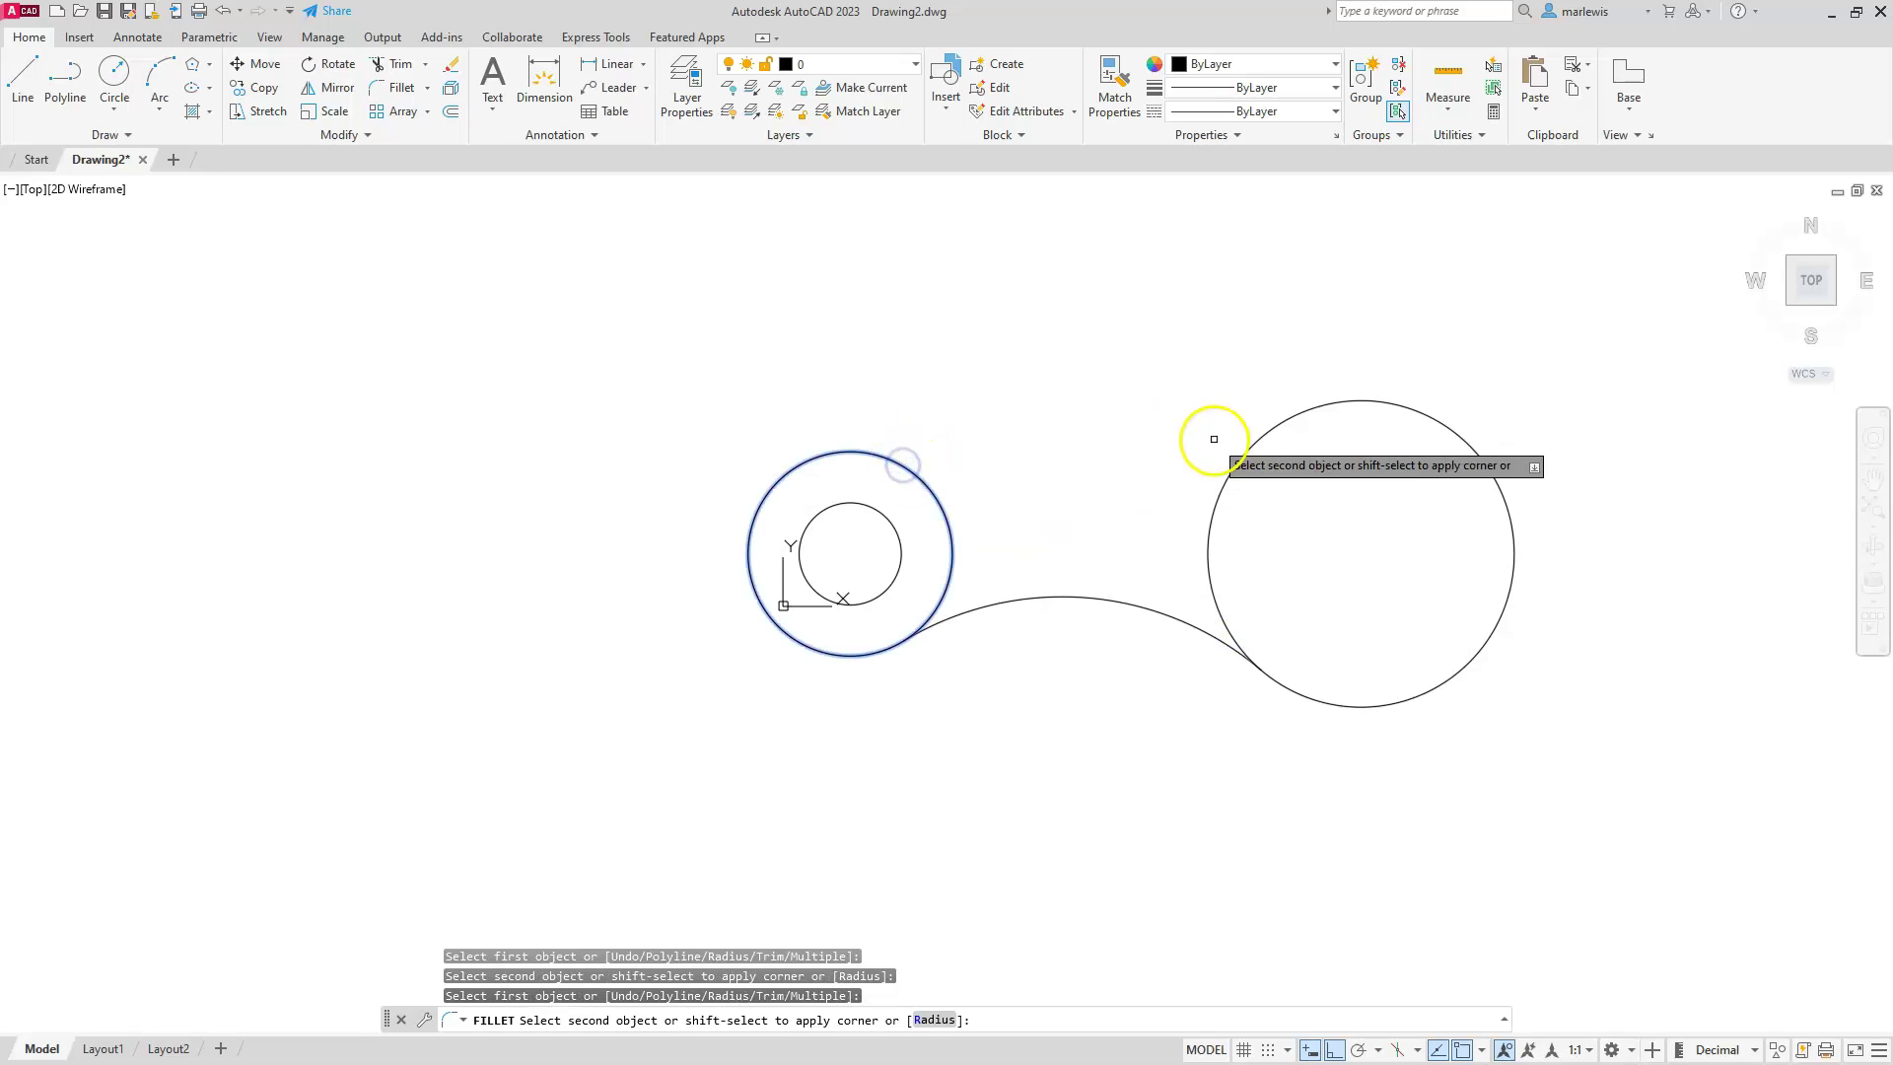
left_click(1268, 433)
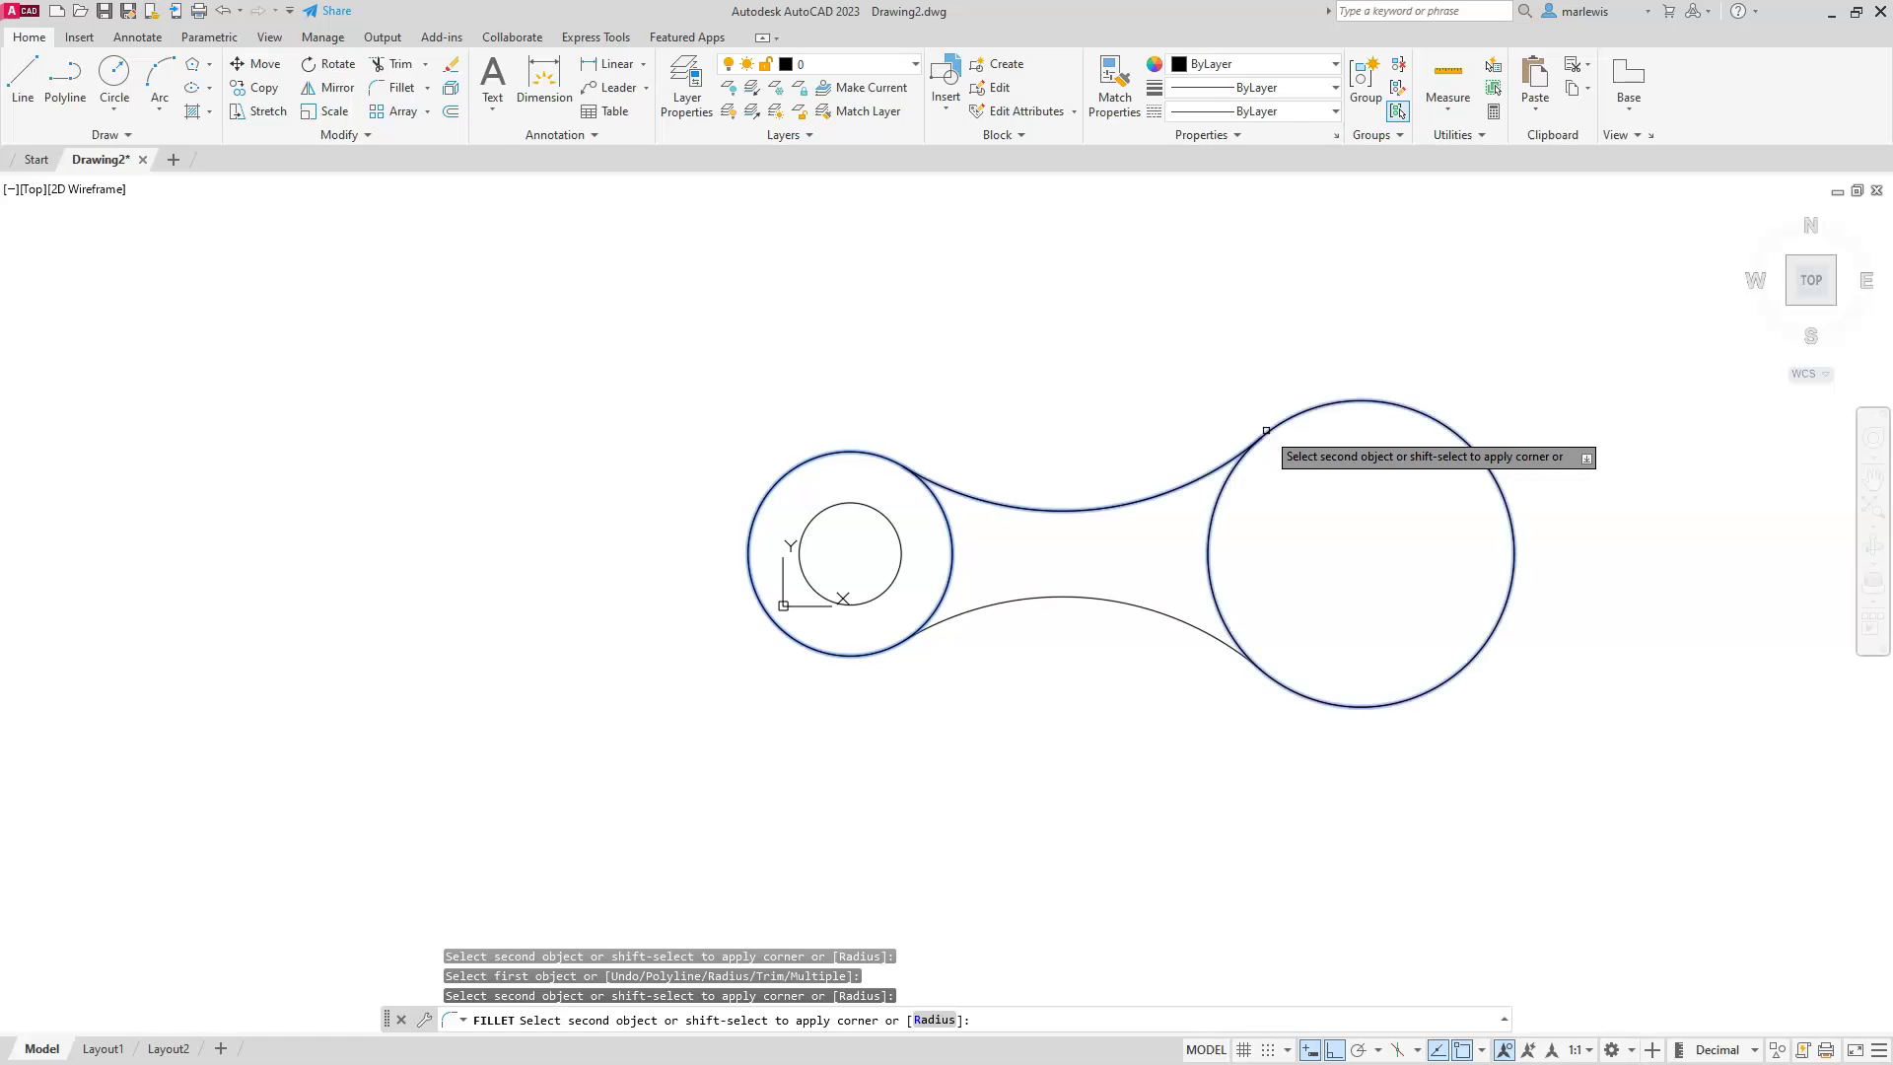
left_click(1267, 434)
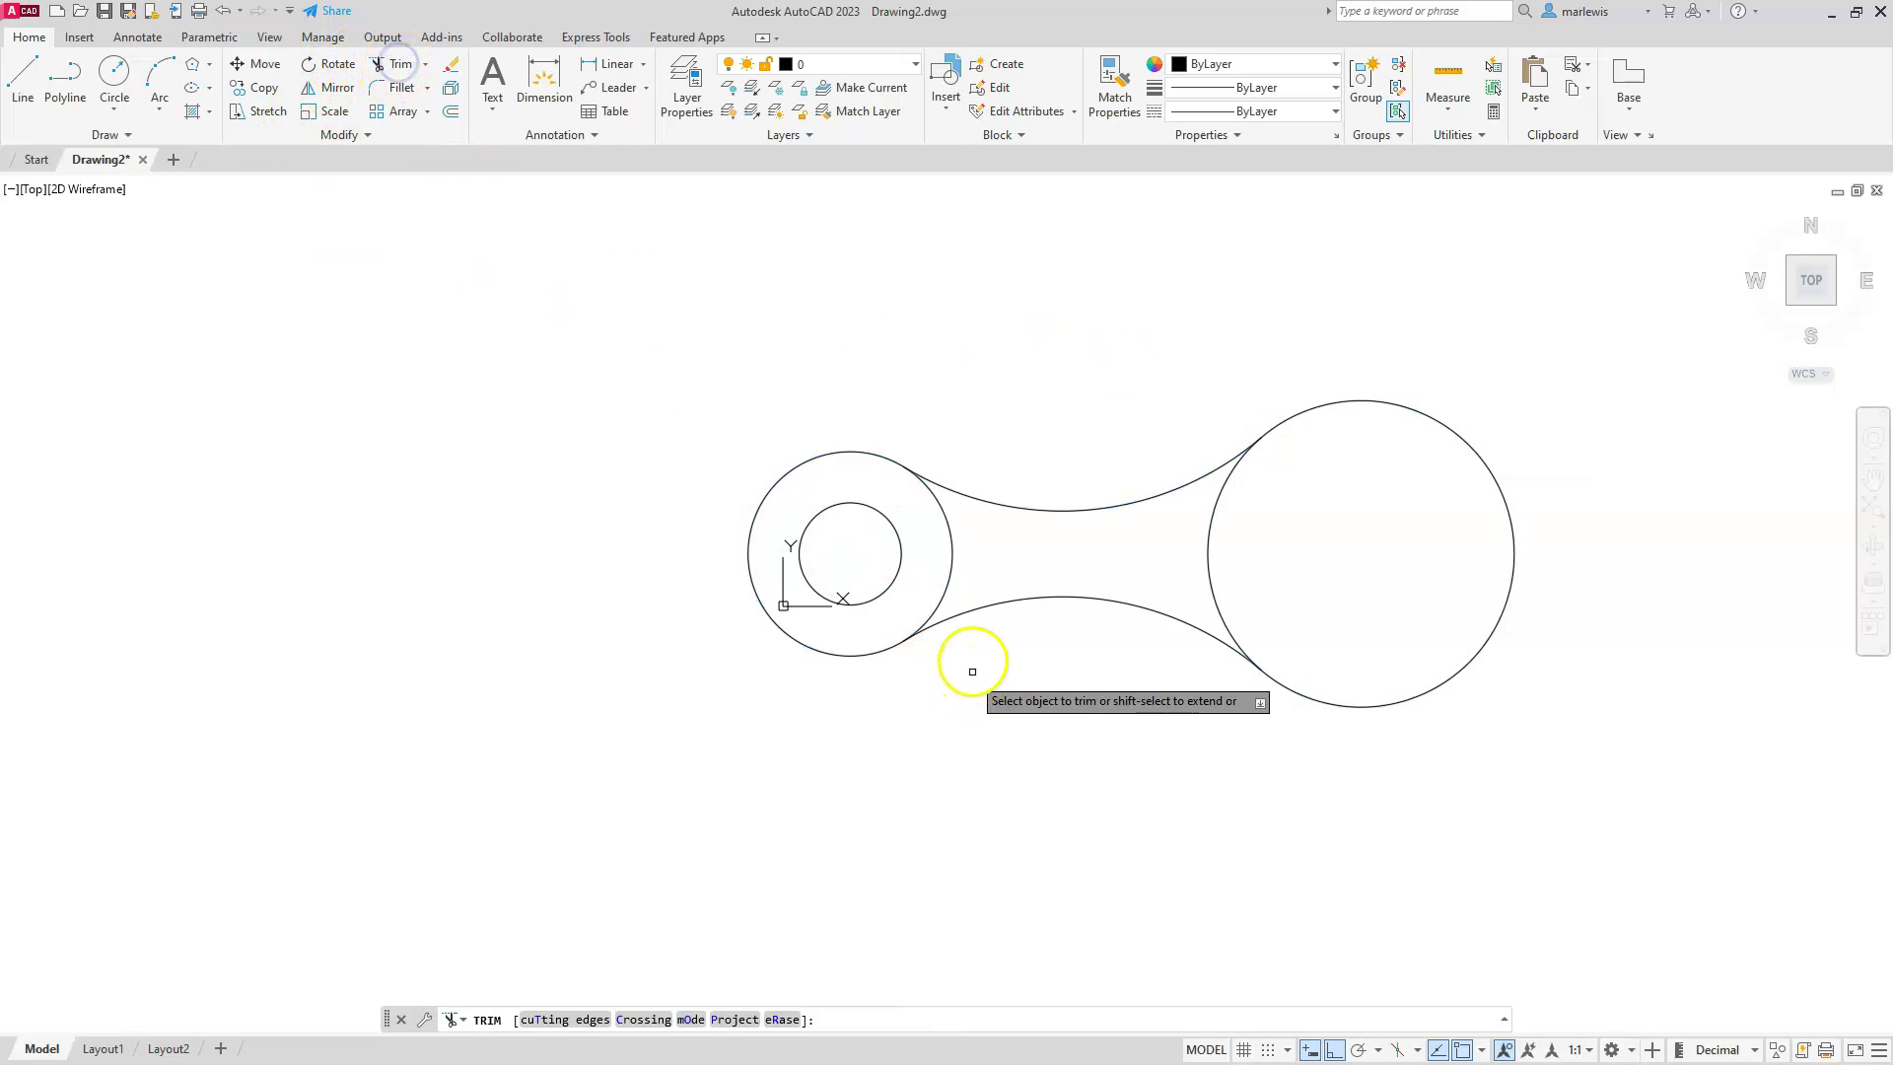
Trim away the small and large circles' arcs inside the neck.
left_click(968, 568)
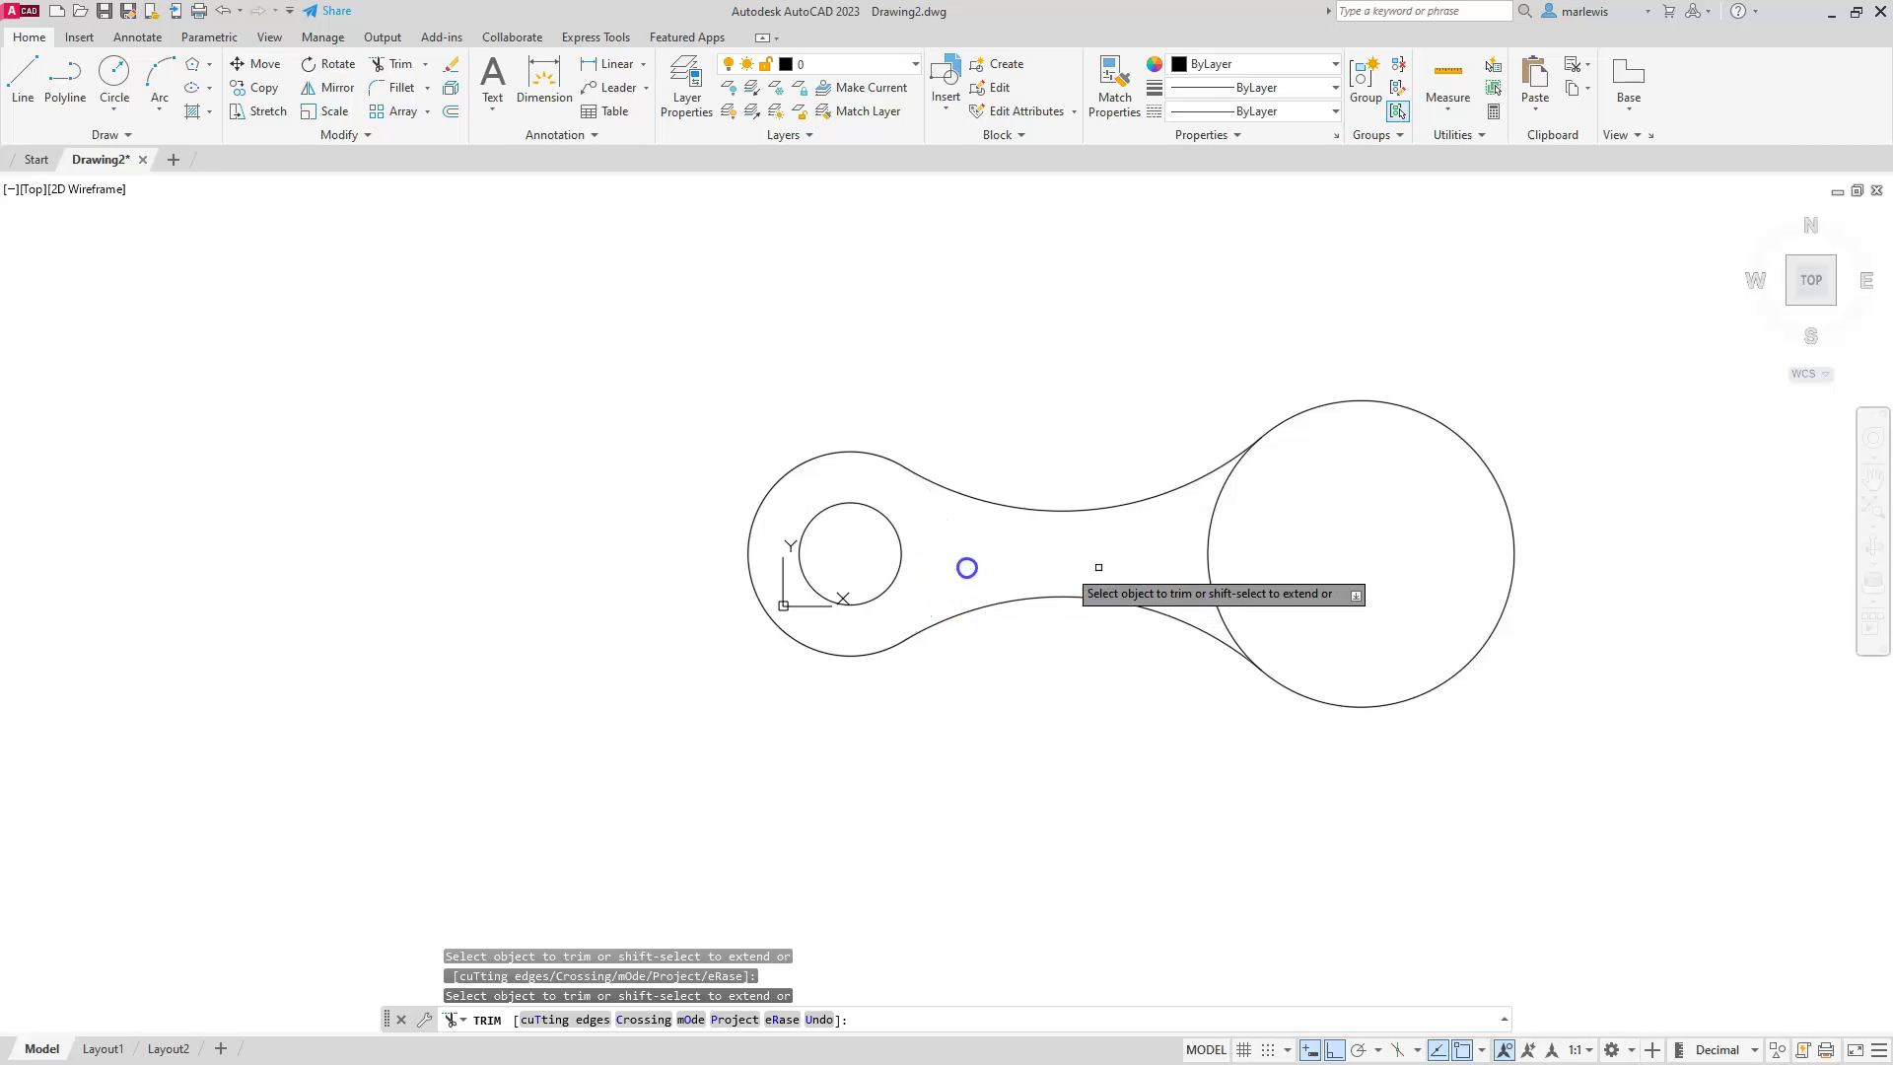
left_click(1211, 561)
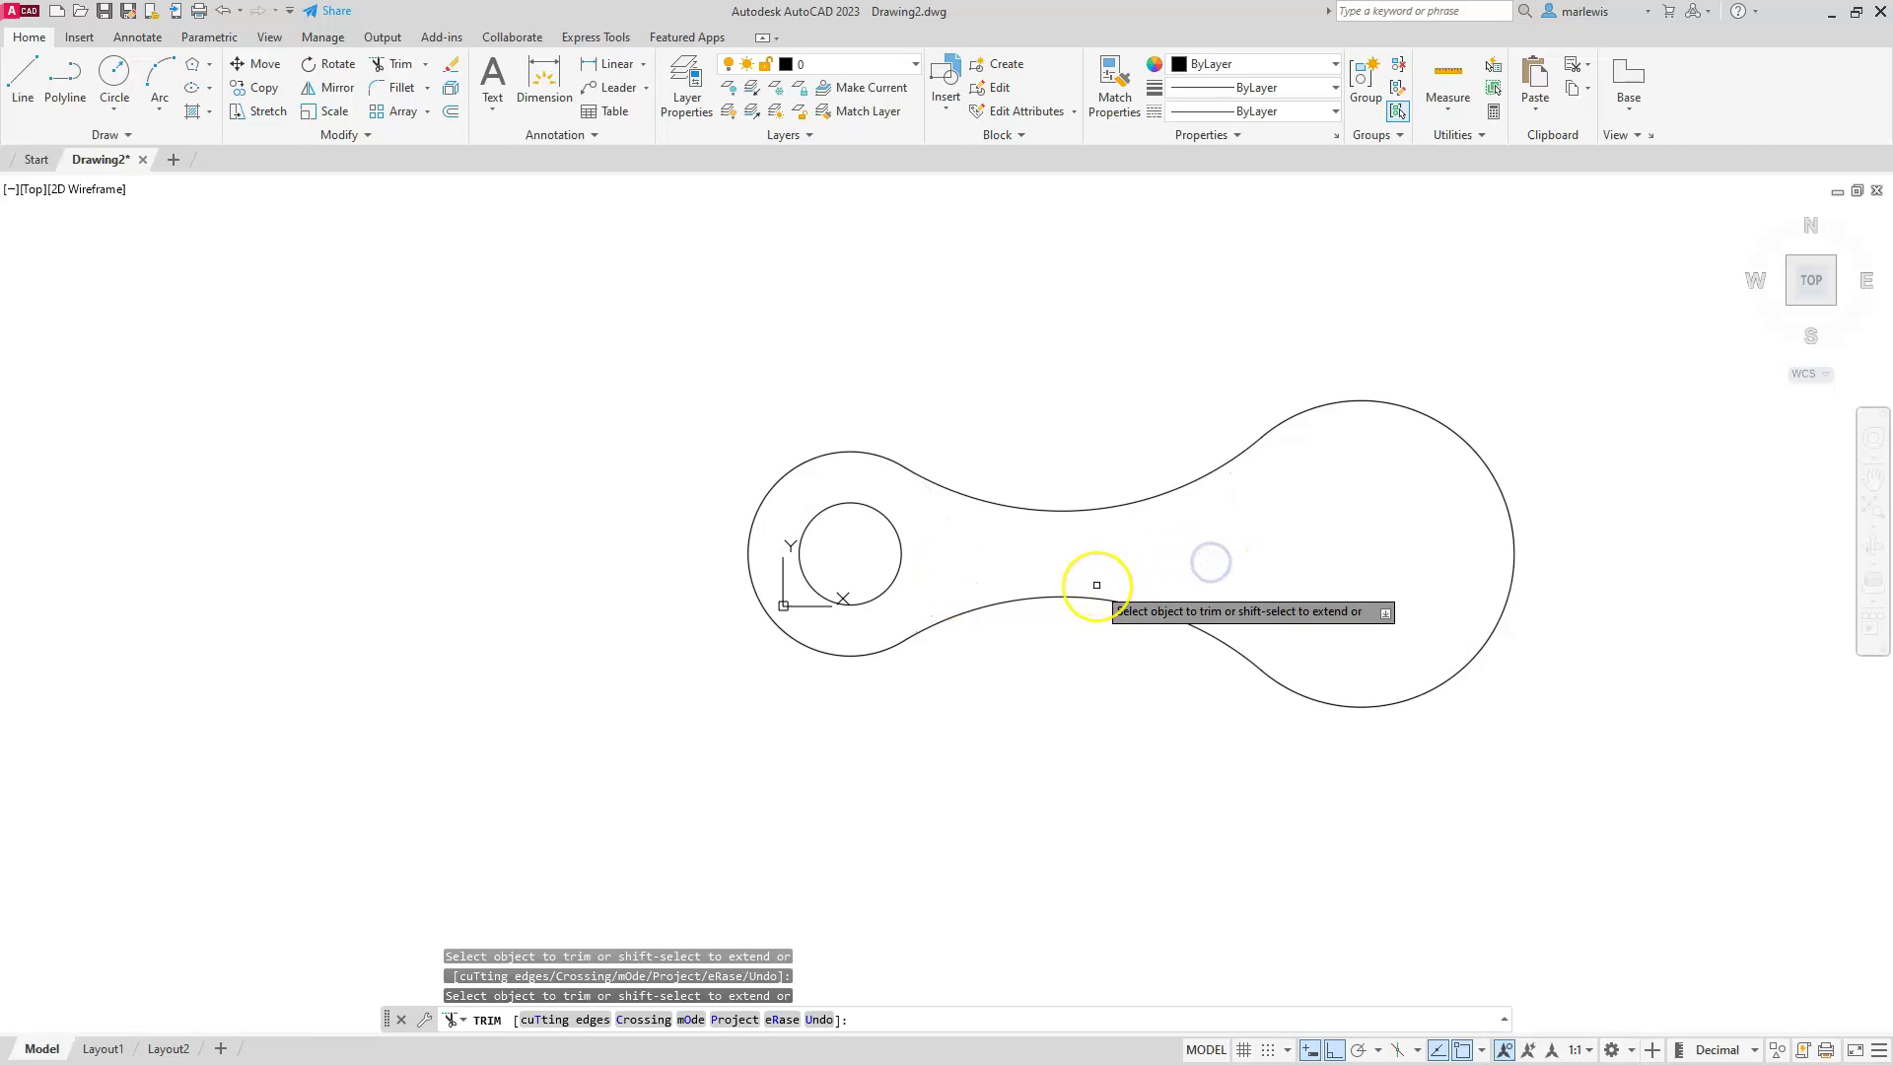
key("Escape")
key("Escape")
key("Escape")
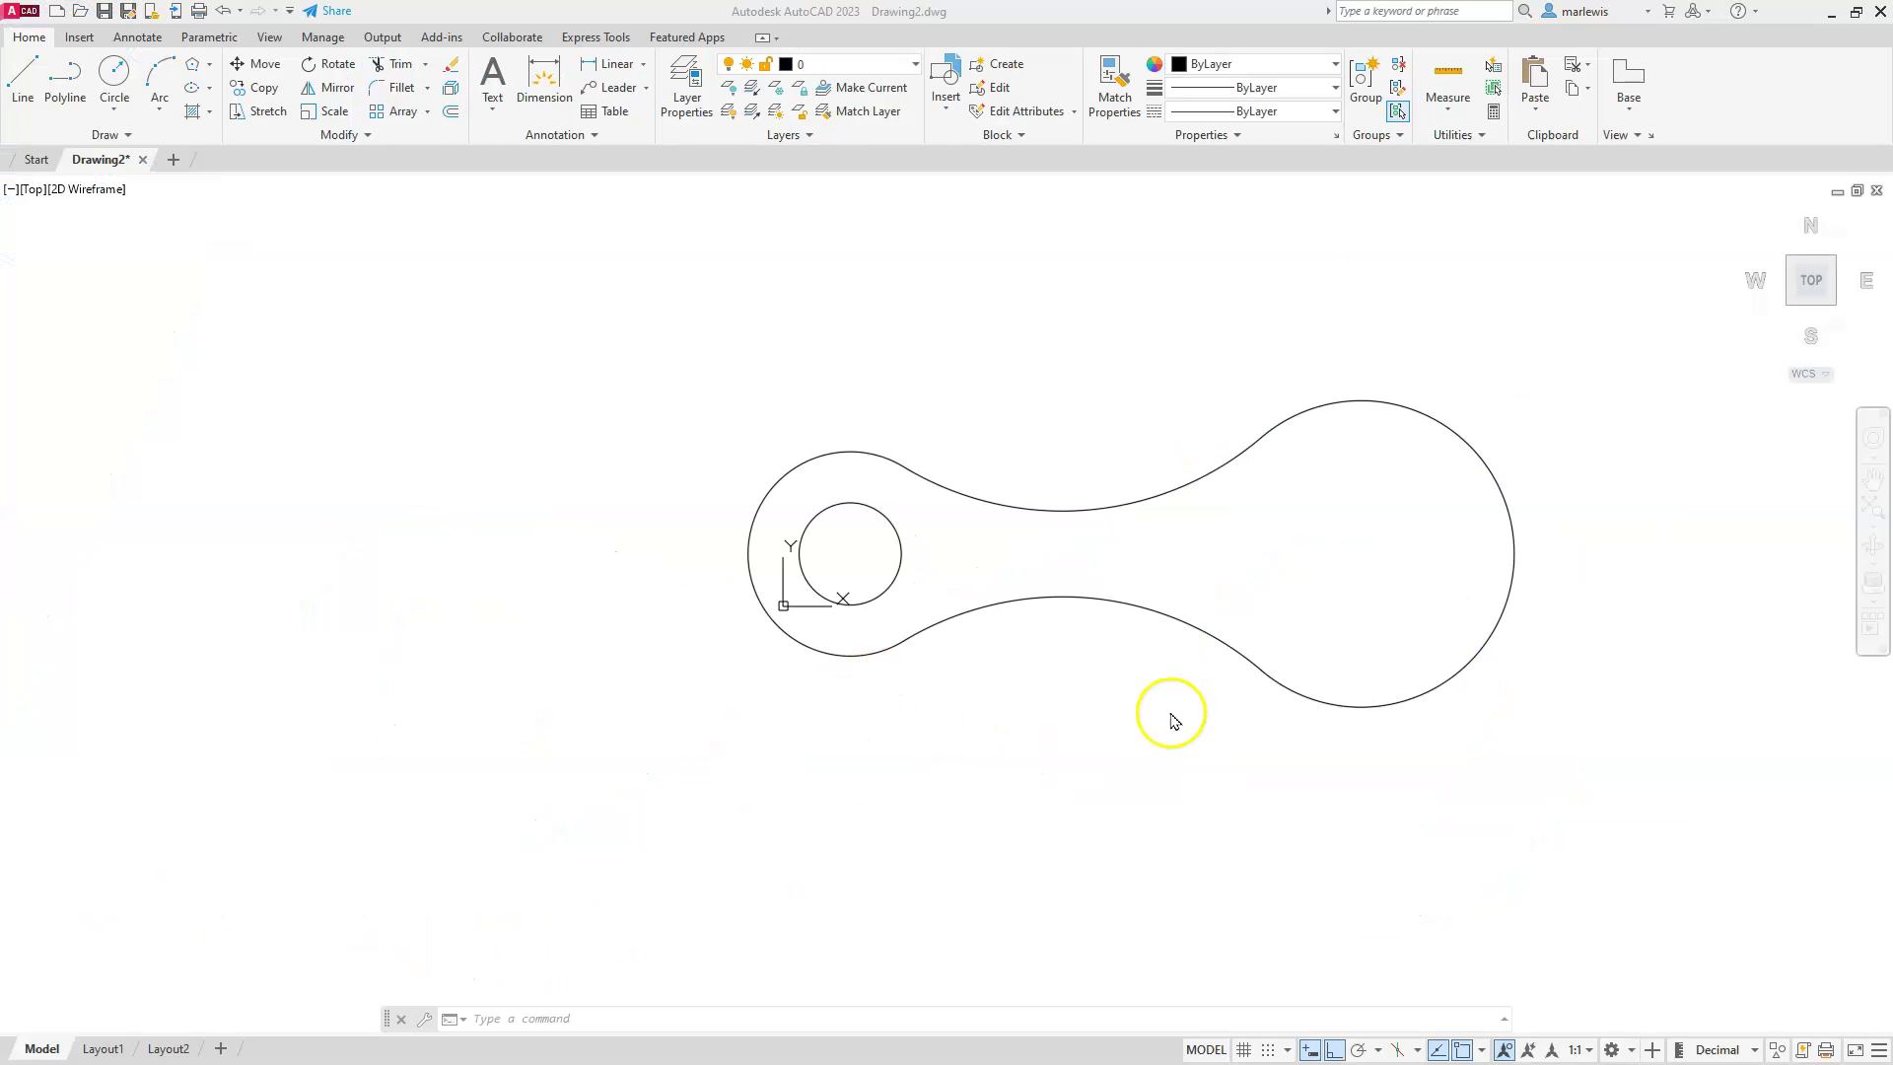
Draw a diameter-35 circle centred on the link's large right end.
left_click(115, 101)
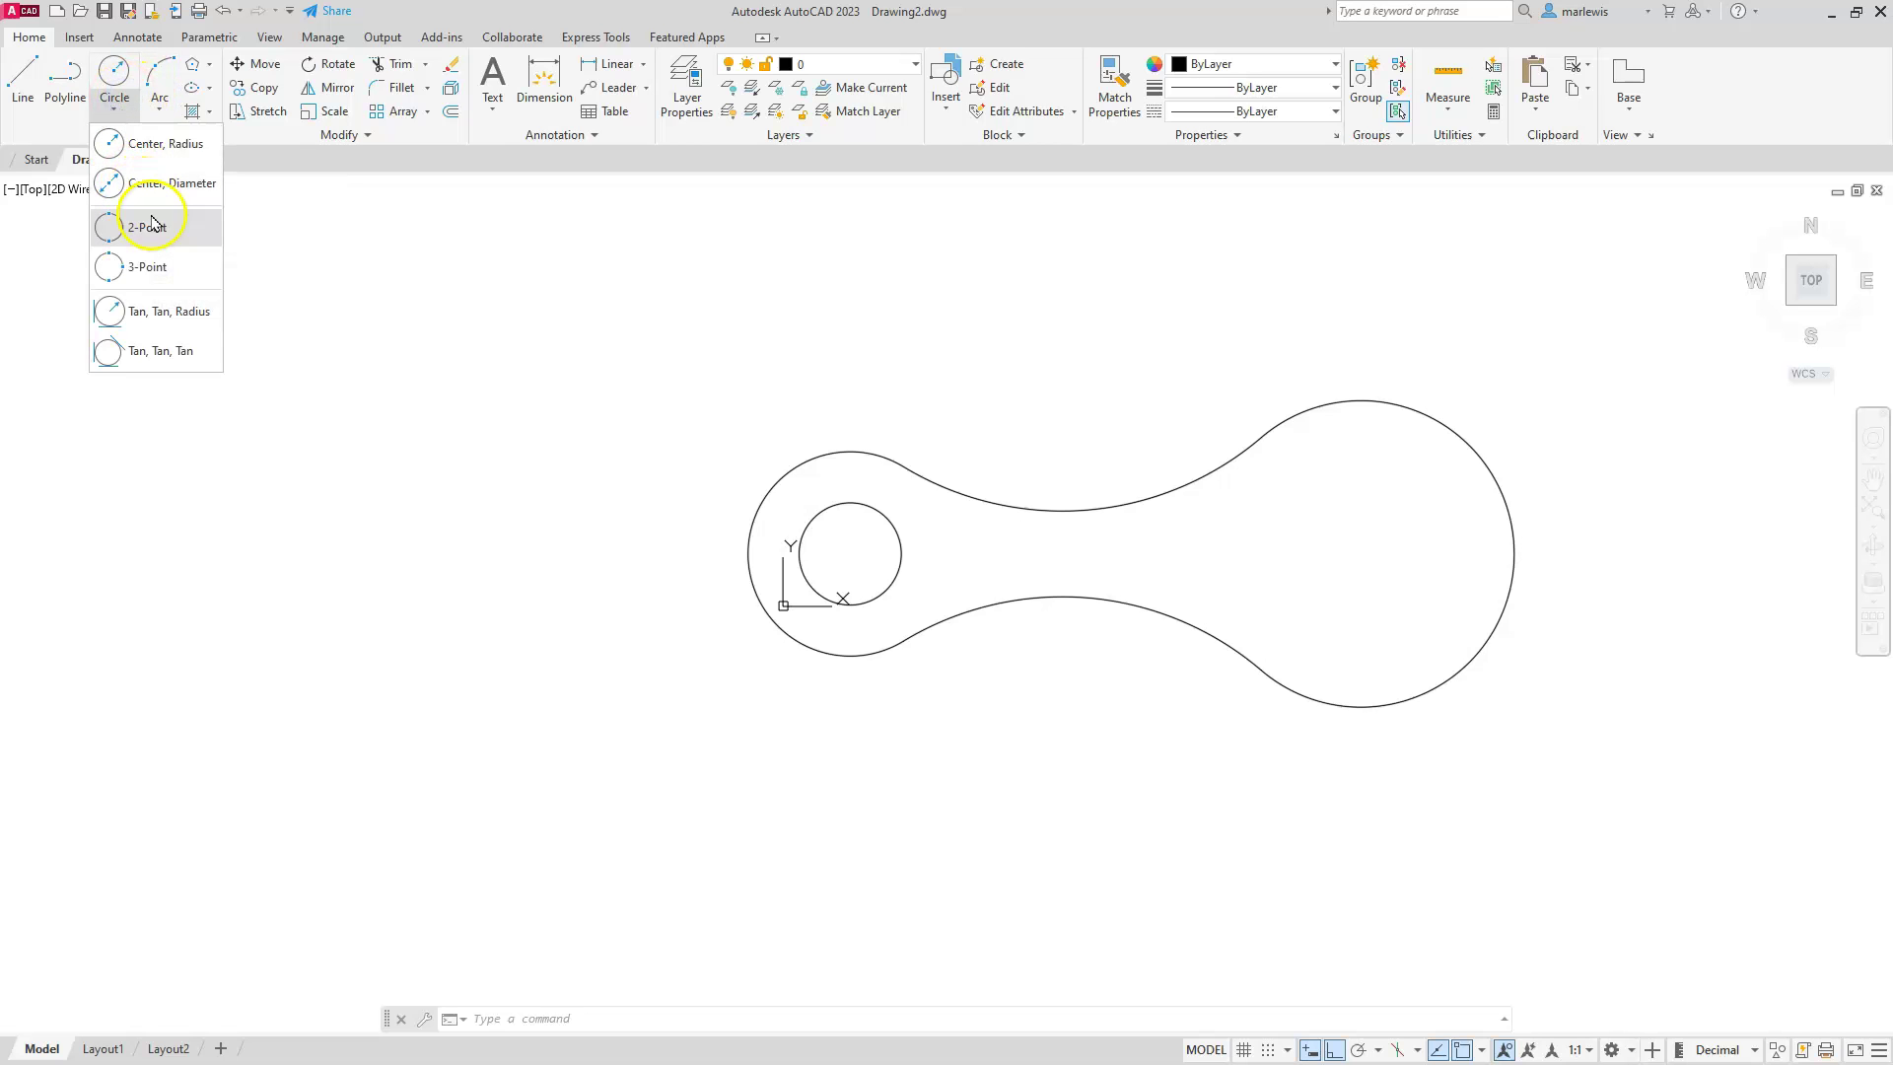
left_click(148, 185)
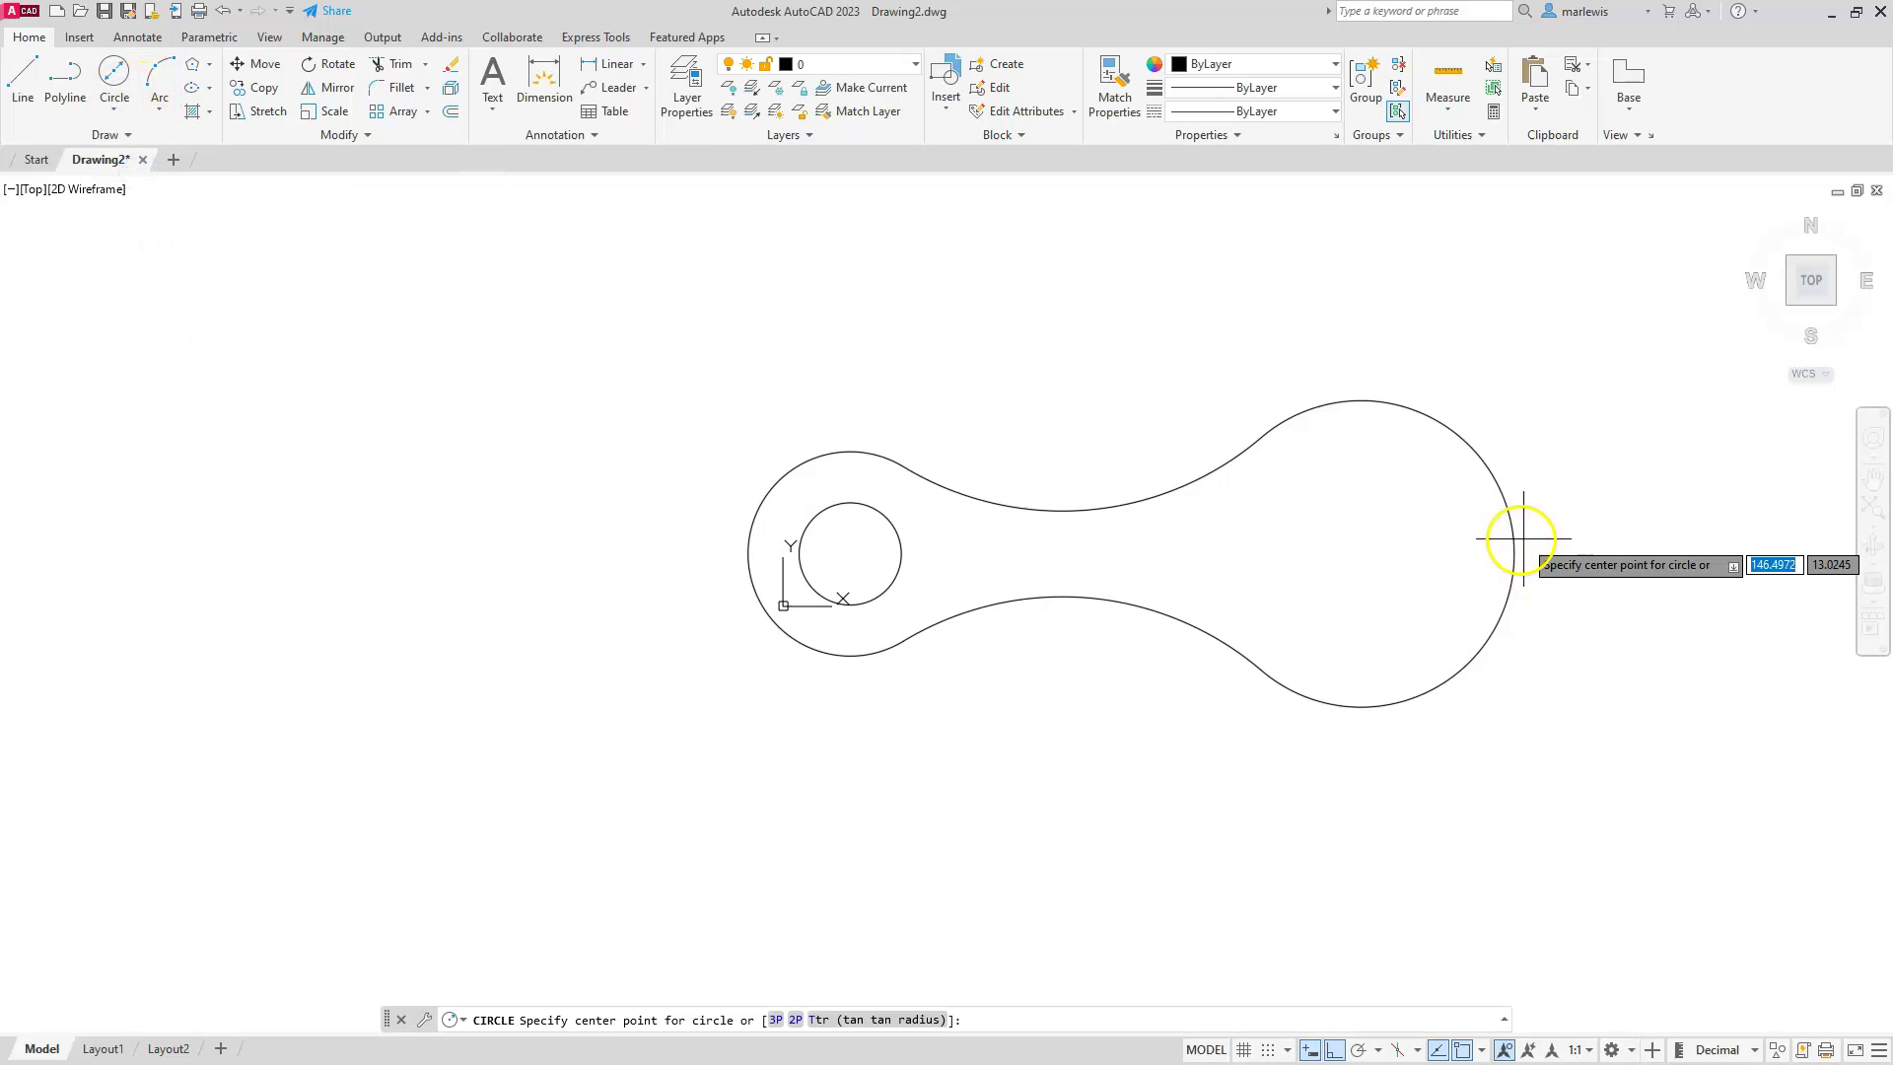
left_click(1361, 553)
type("35")
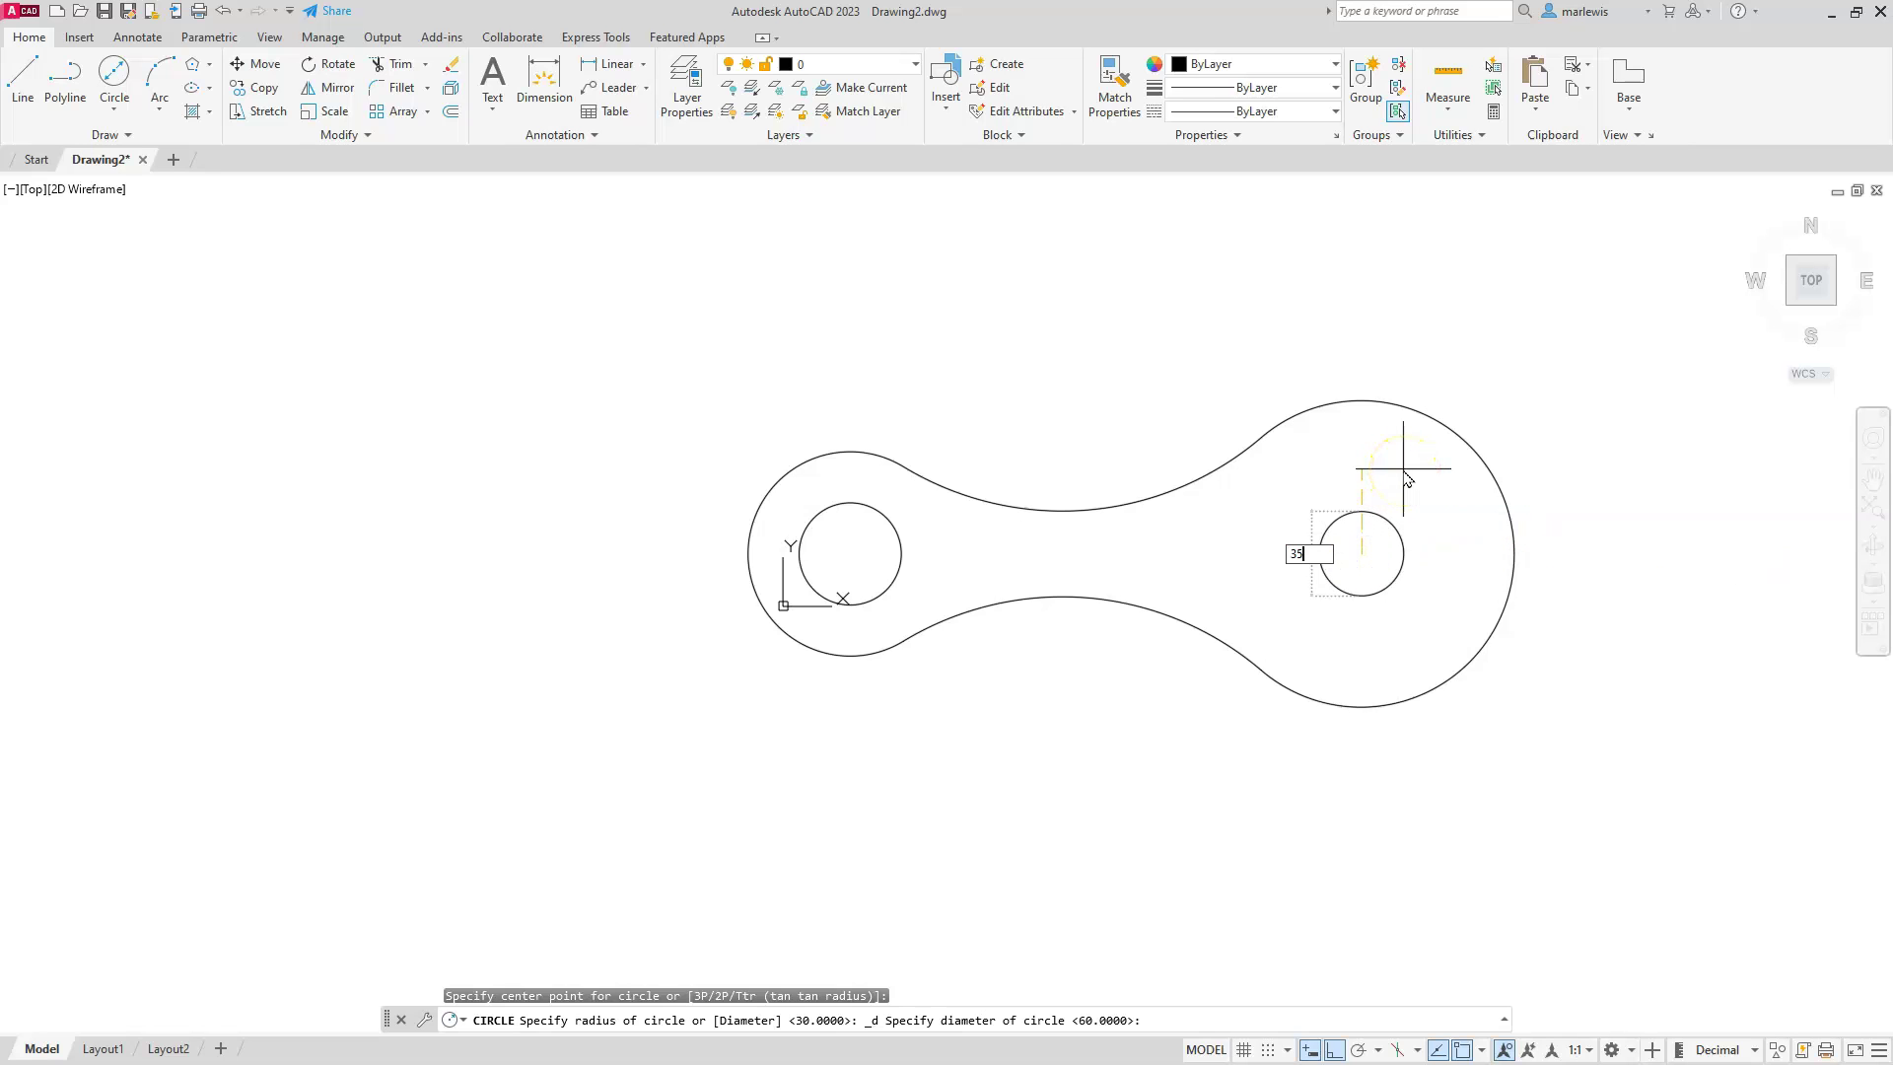
key("Return")
scroll(1402, 521, "up", 4)
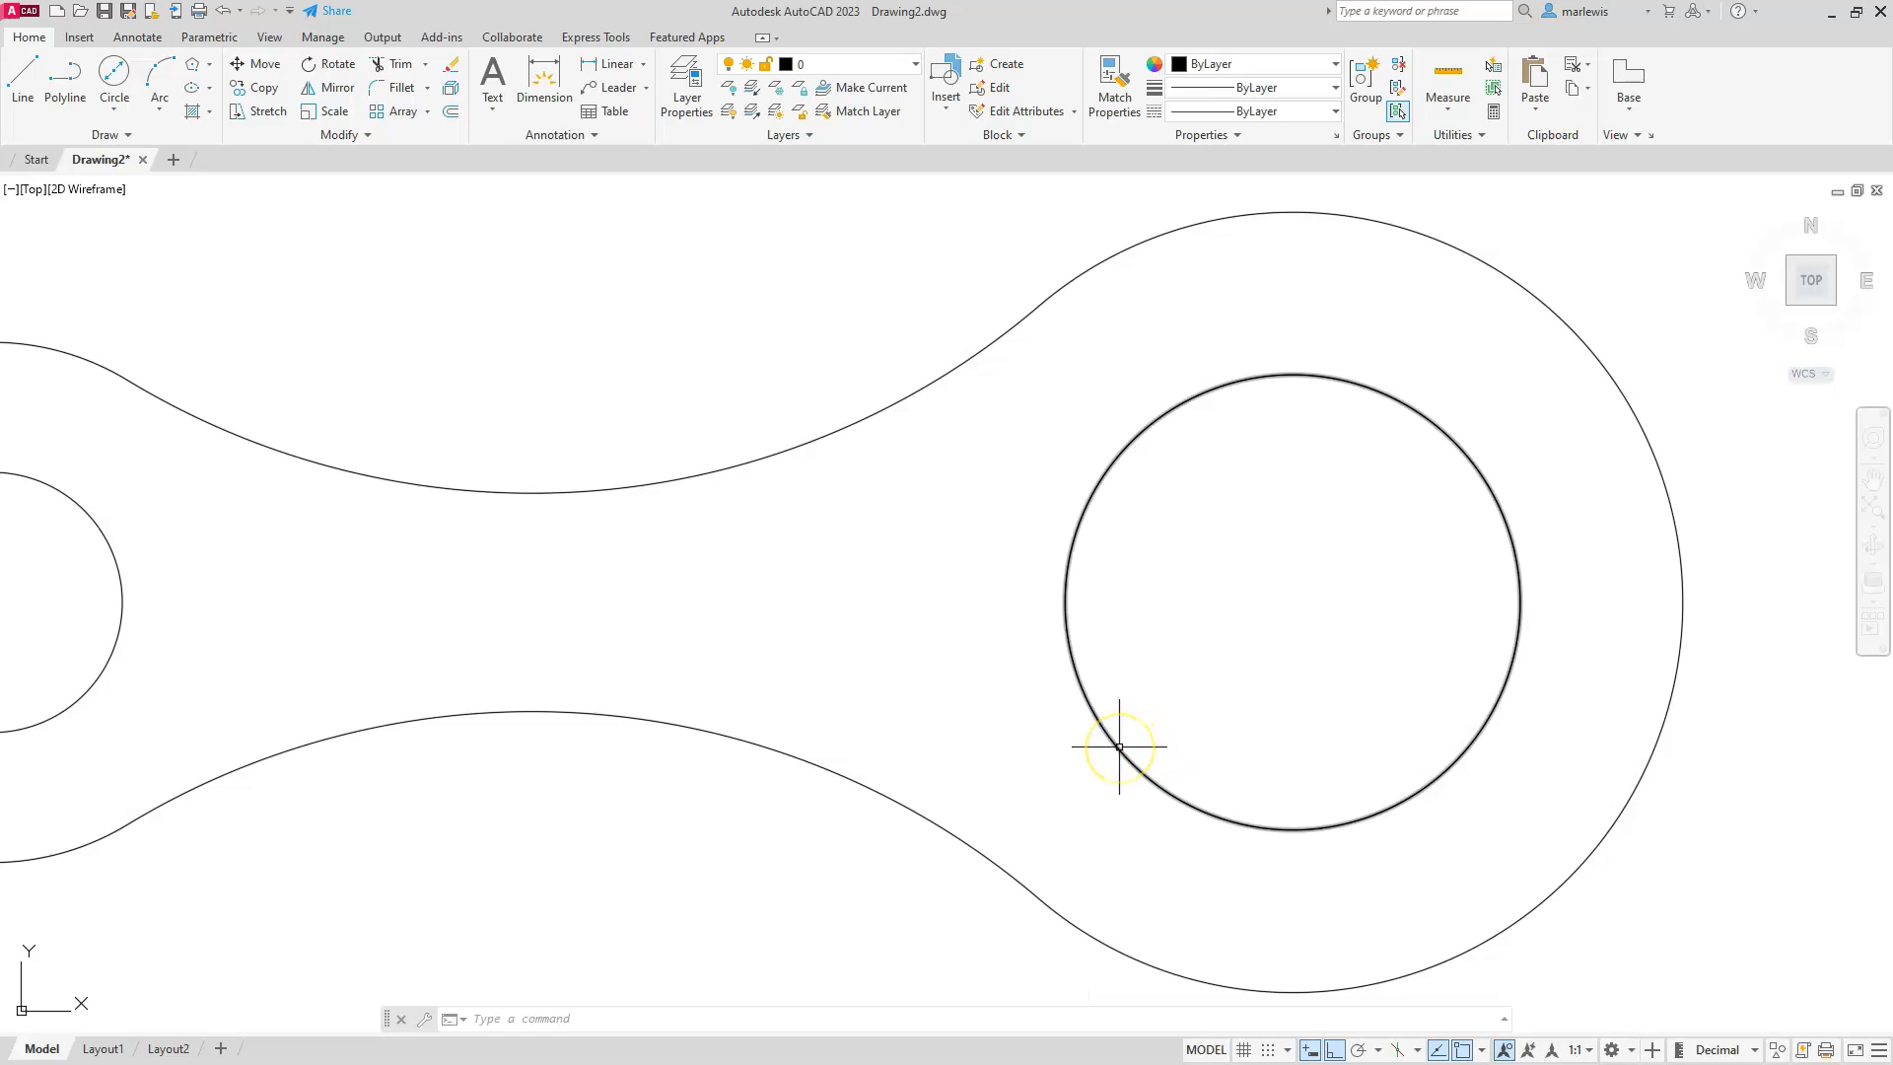
mouse_move(1119, 747)
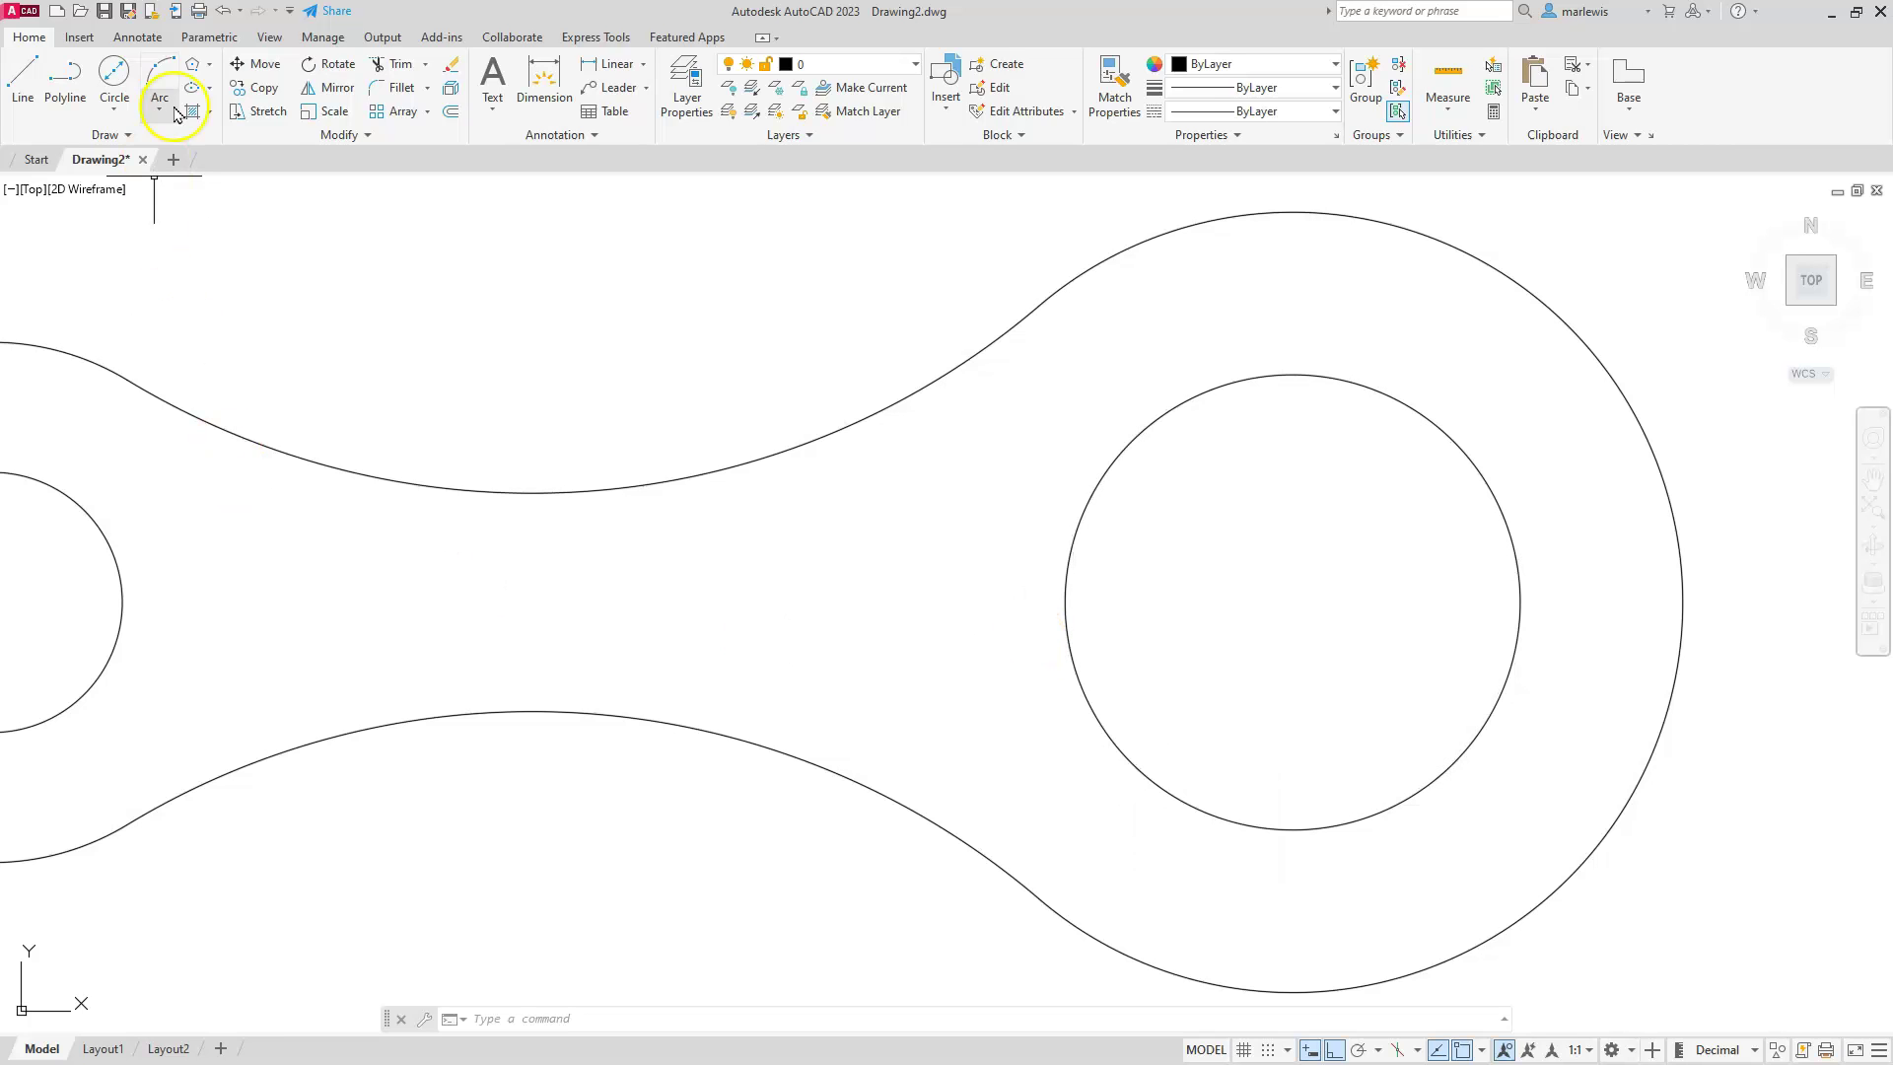
Draw a six-sided polygon on the circle's centre, circumscribed and sized to its top quadrant.
left_click(211, 66)
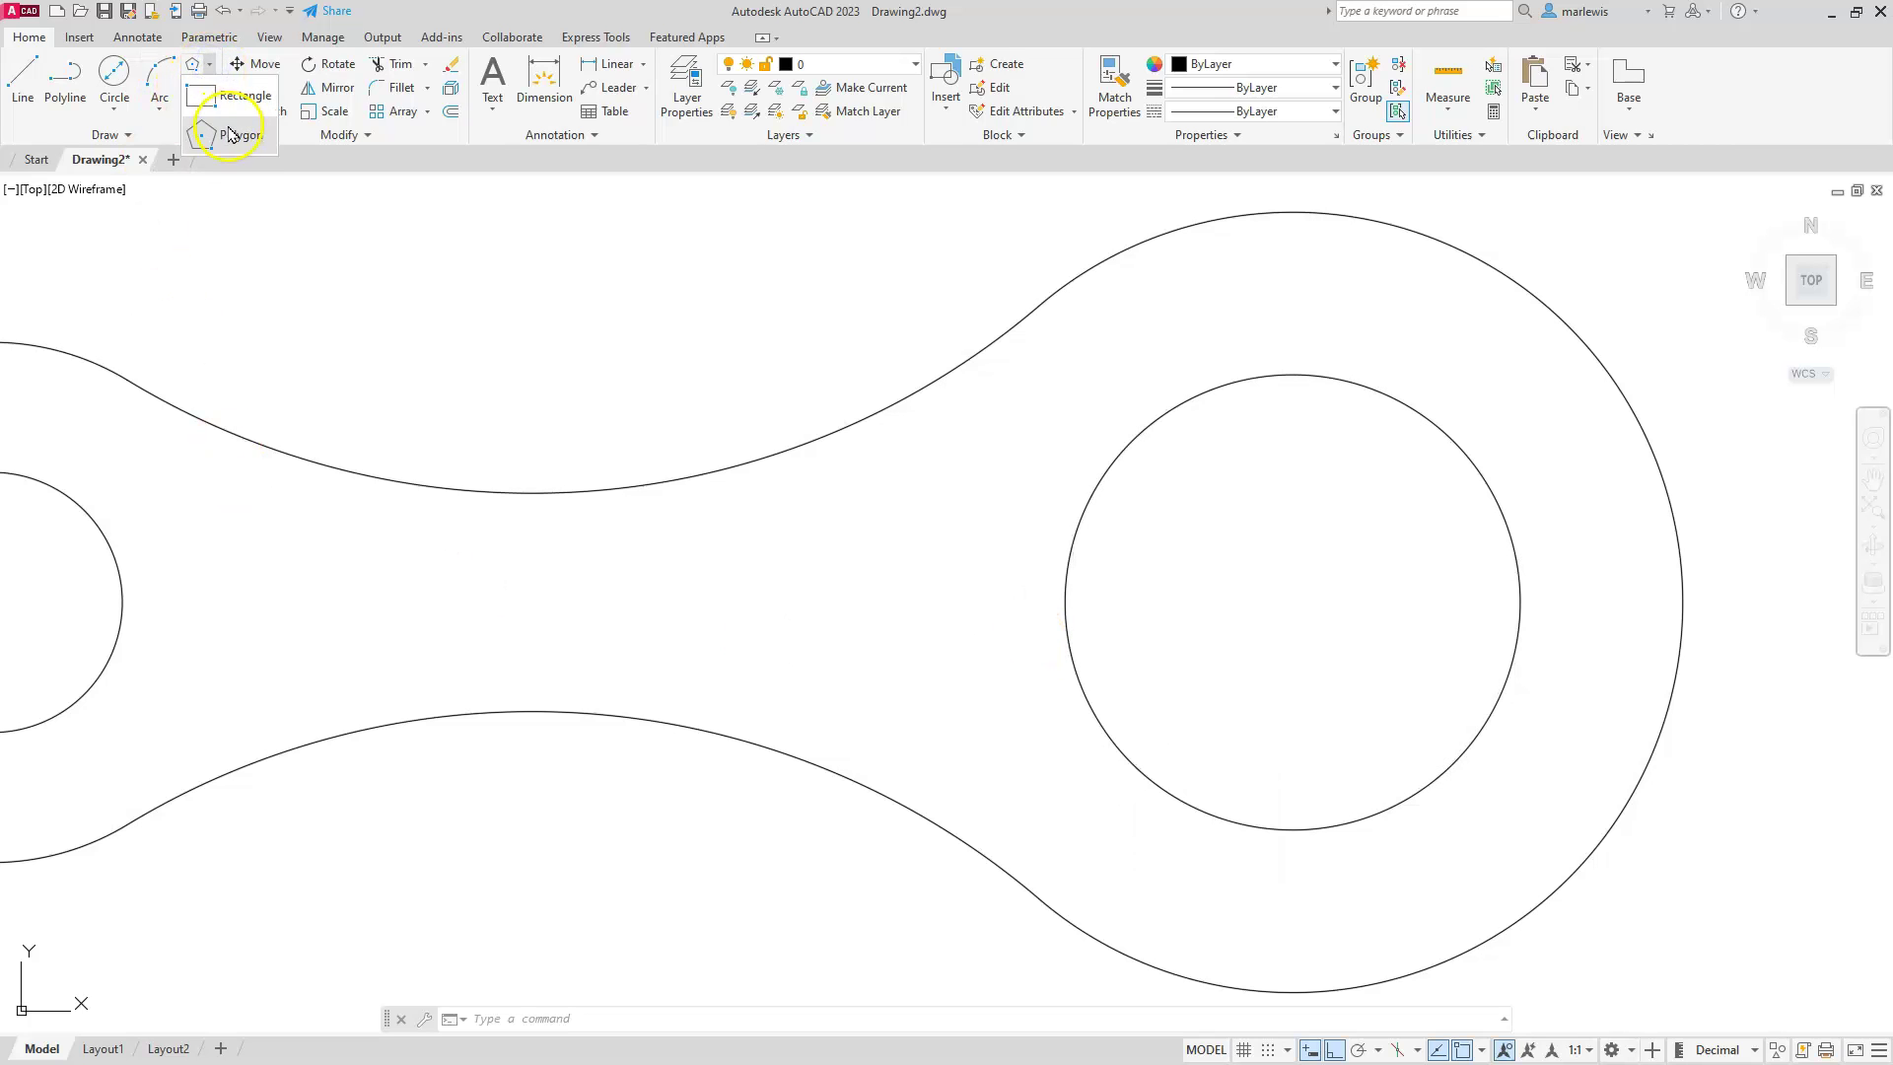
left_click(235, 139)
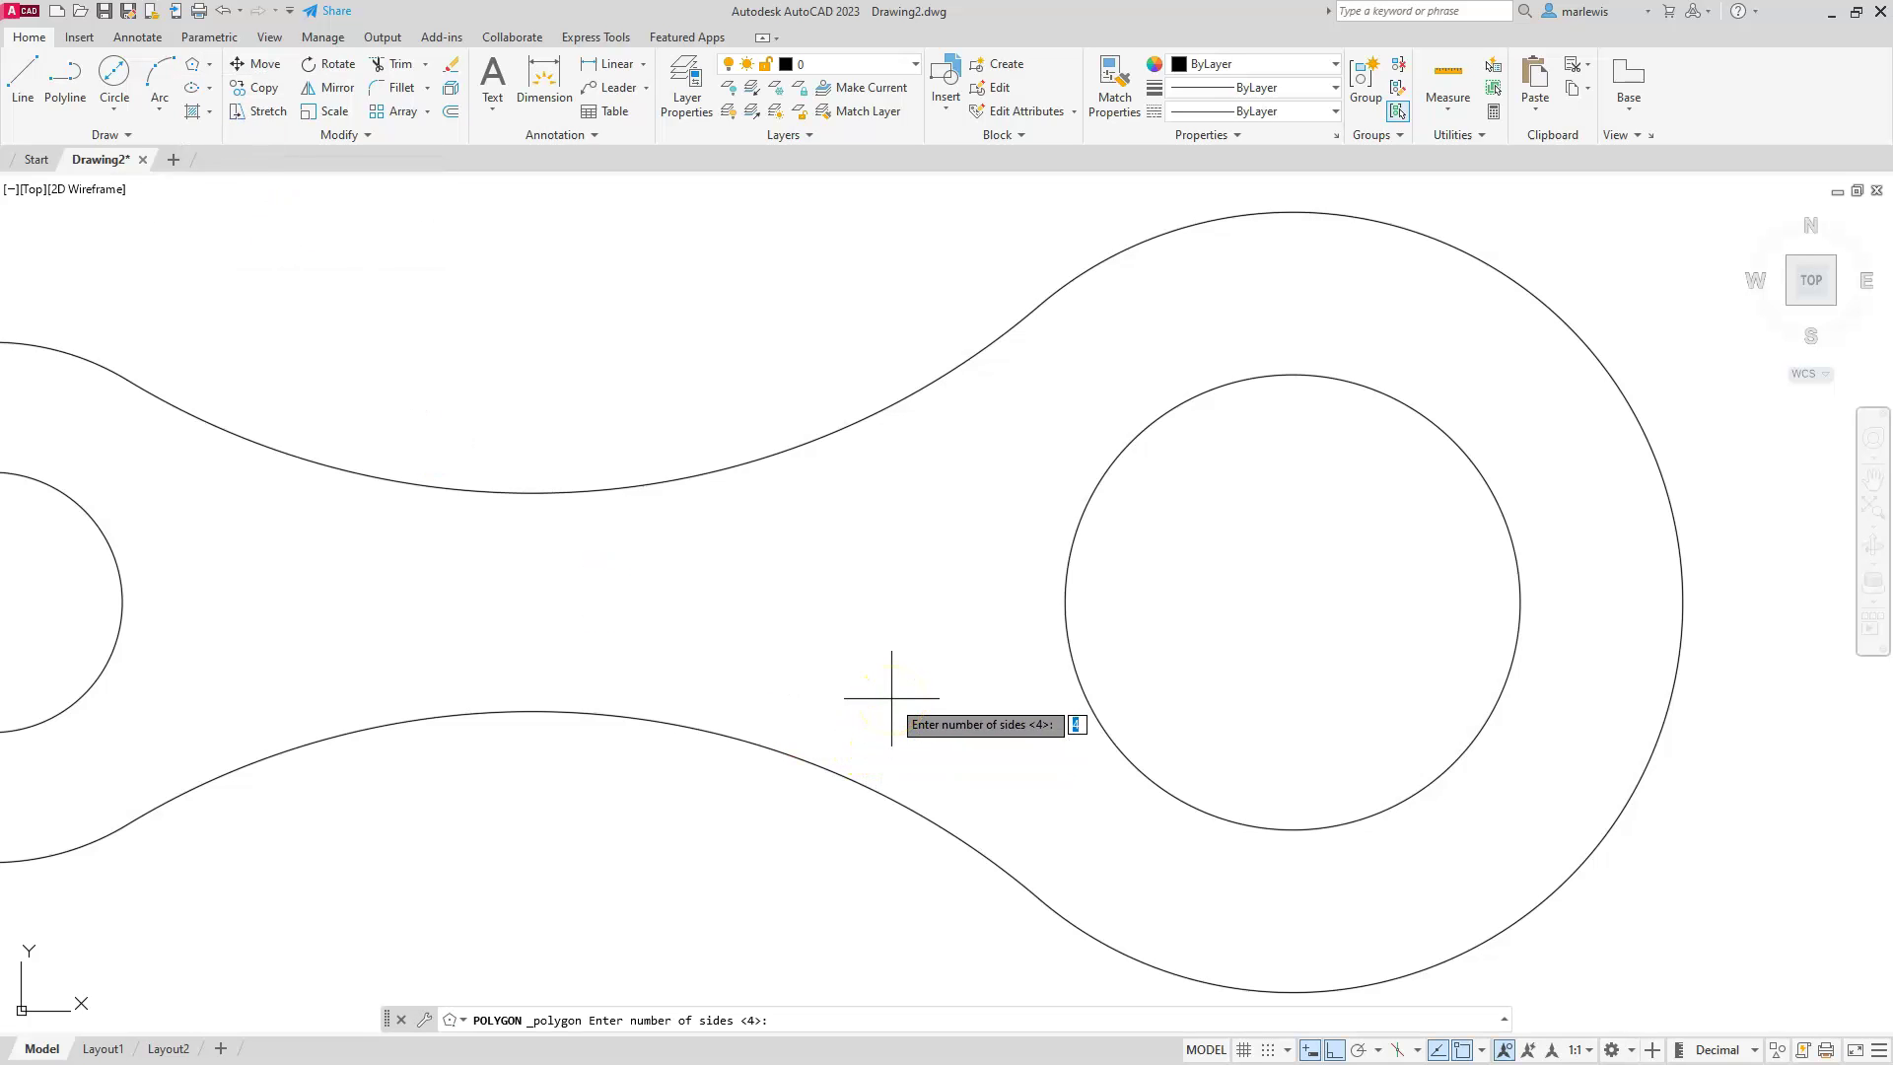
type("6")
key("Return")
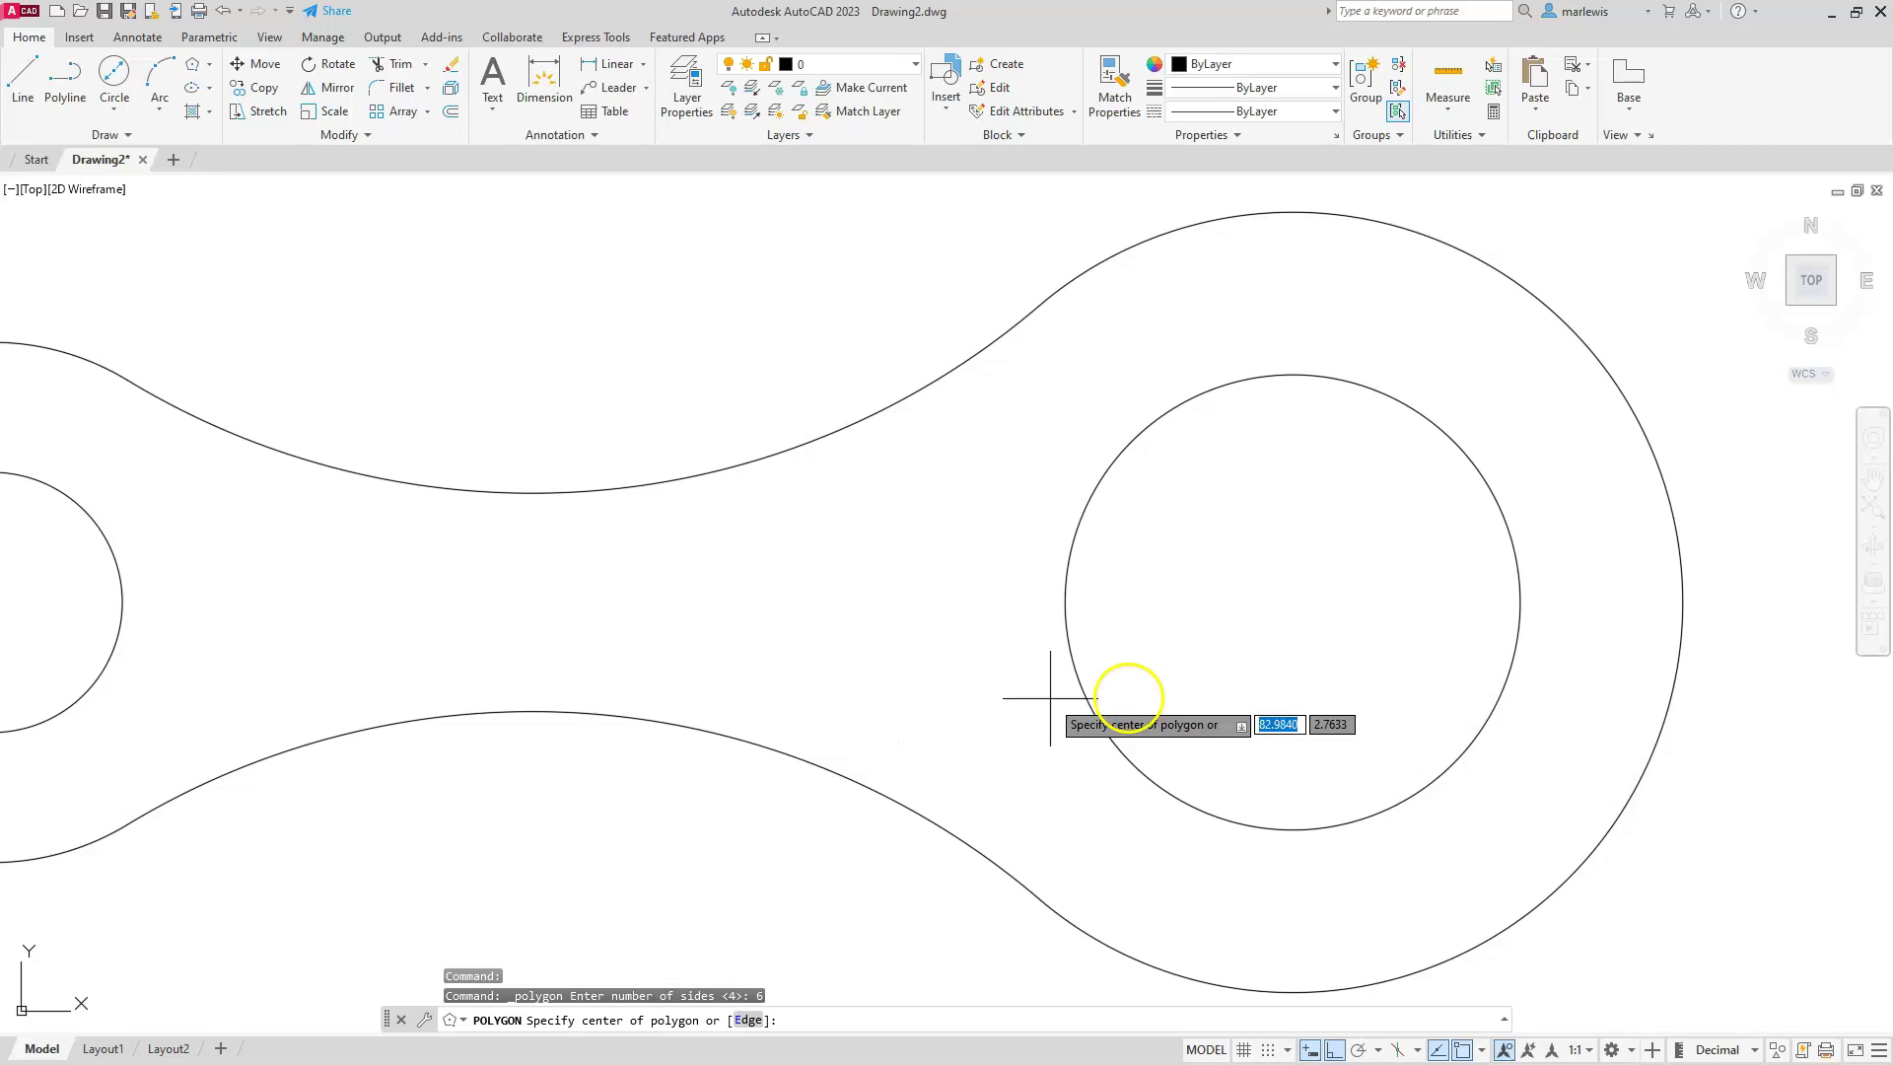
mouse_move(1131, 760)
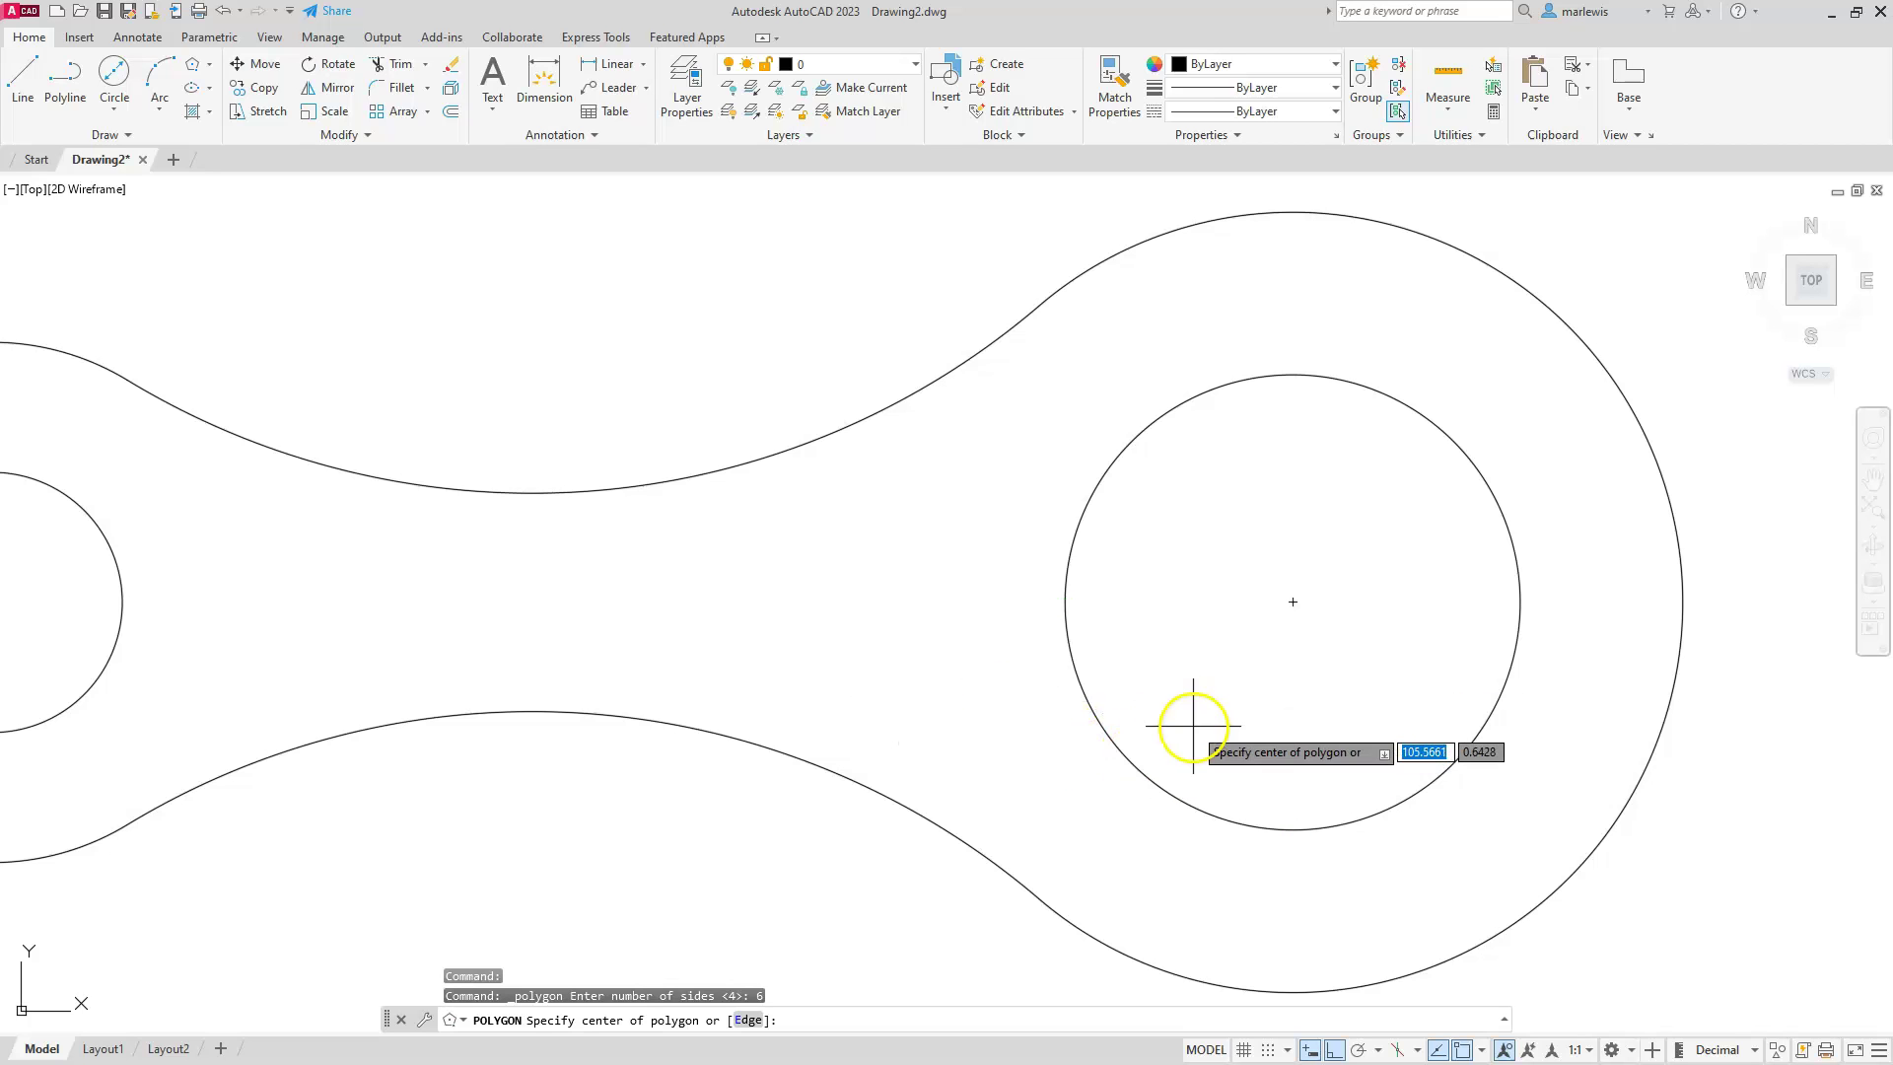
left_click(1292, 601)
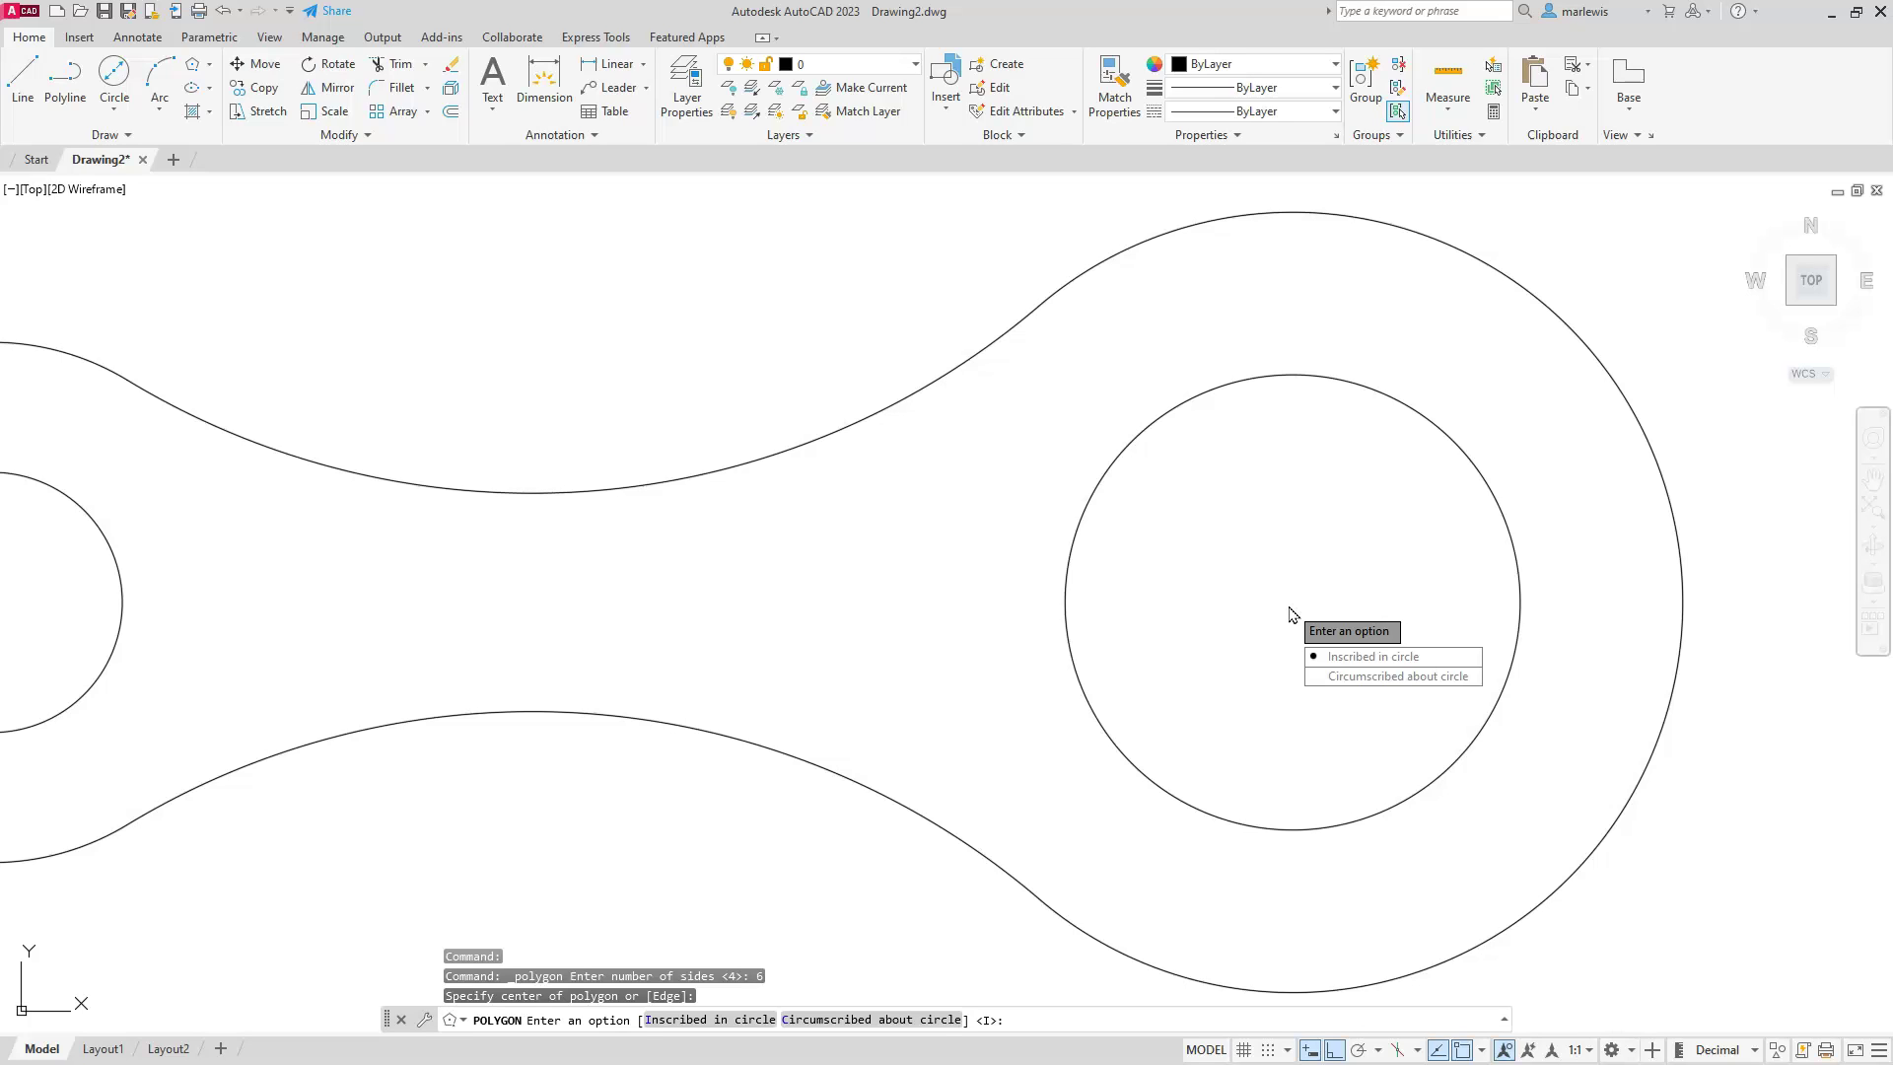
left_click(1342, 678)
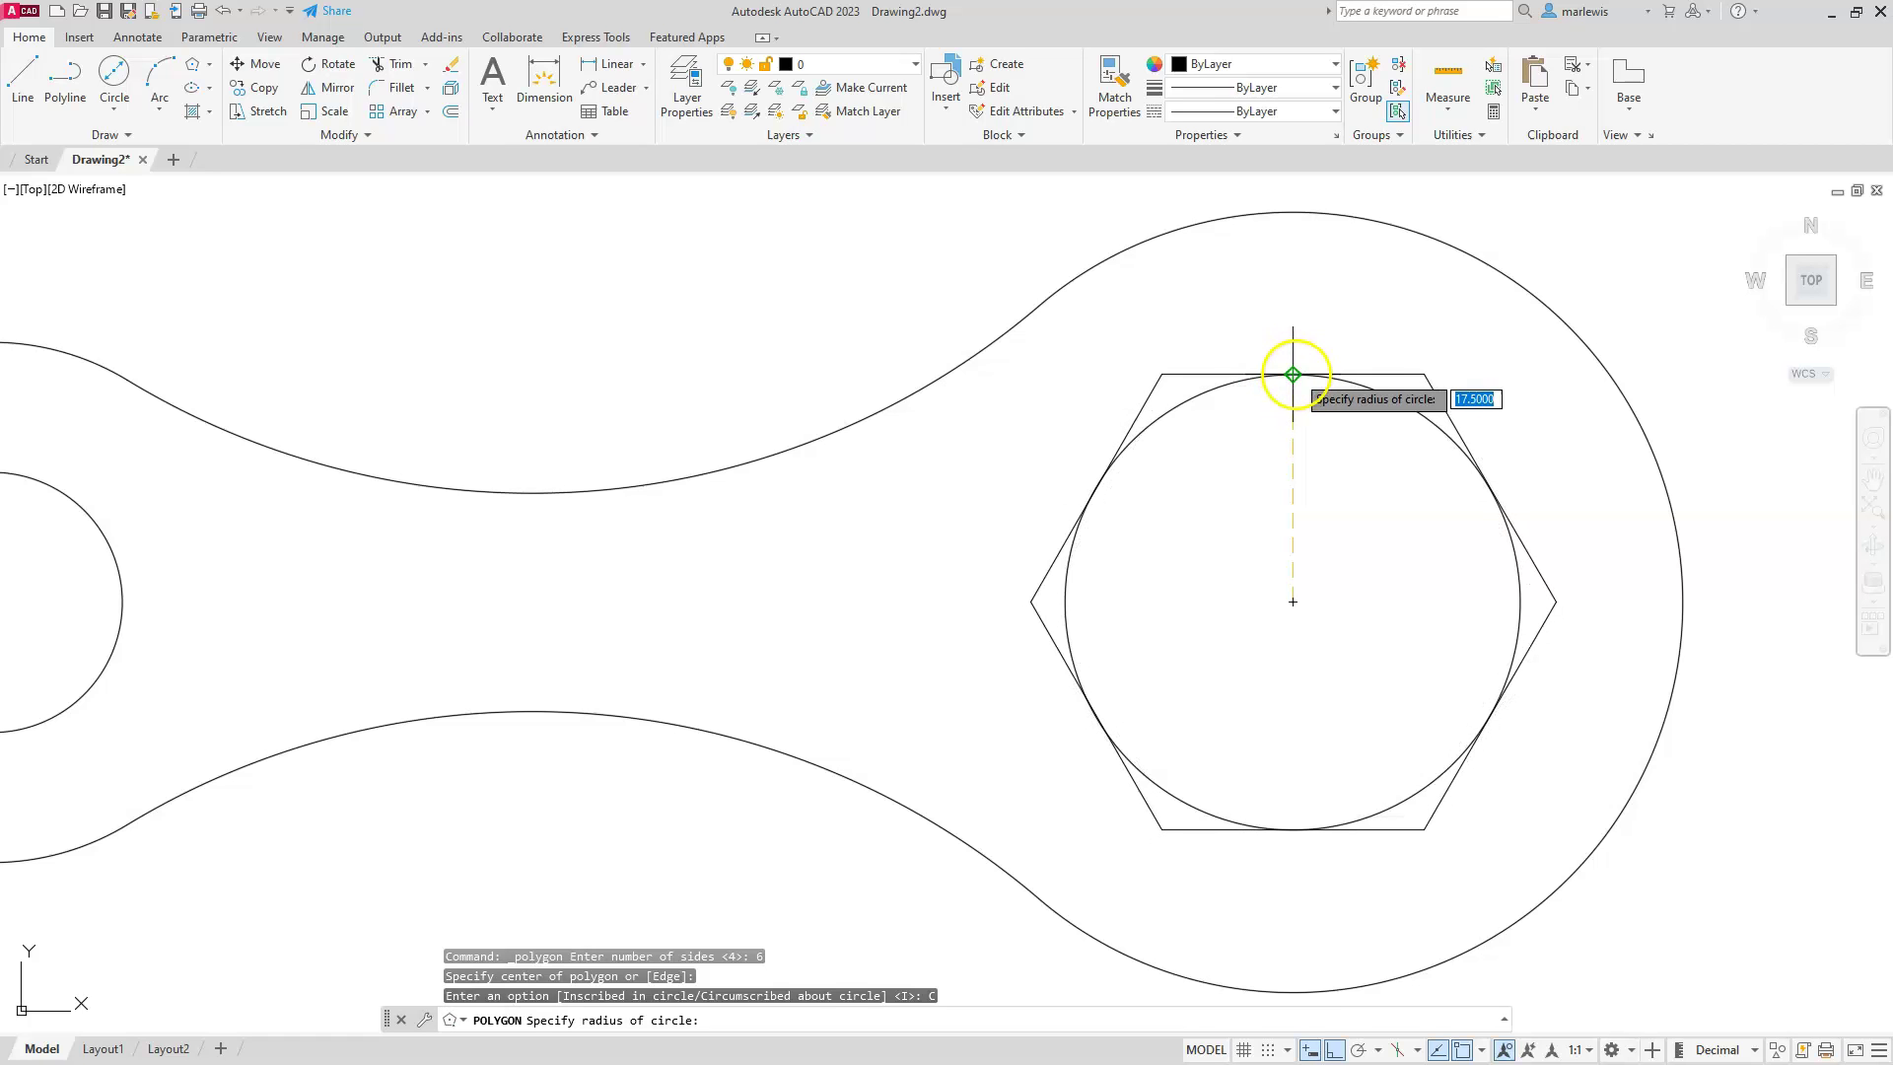
left_click(1293, 375)
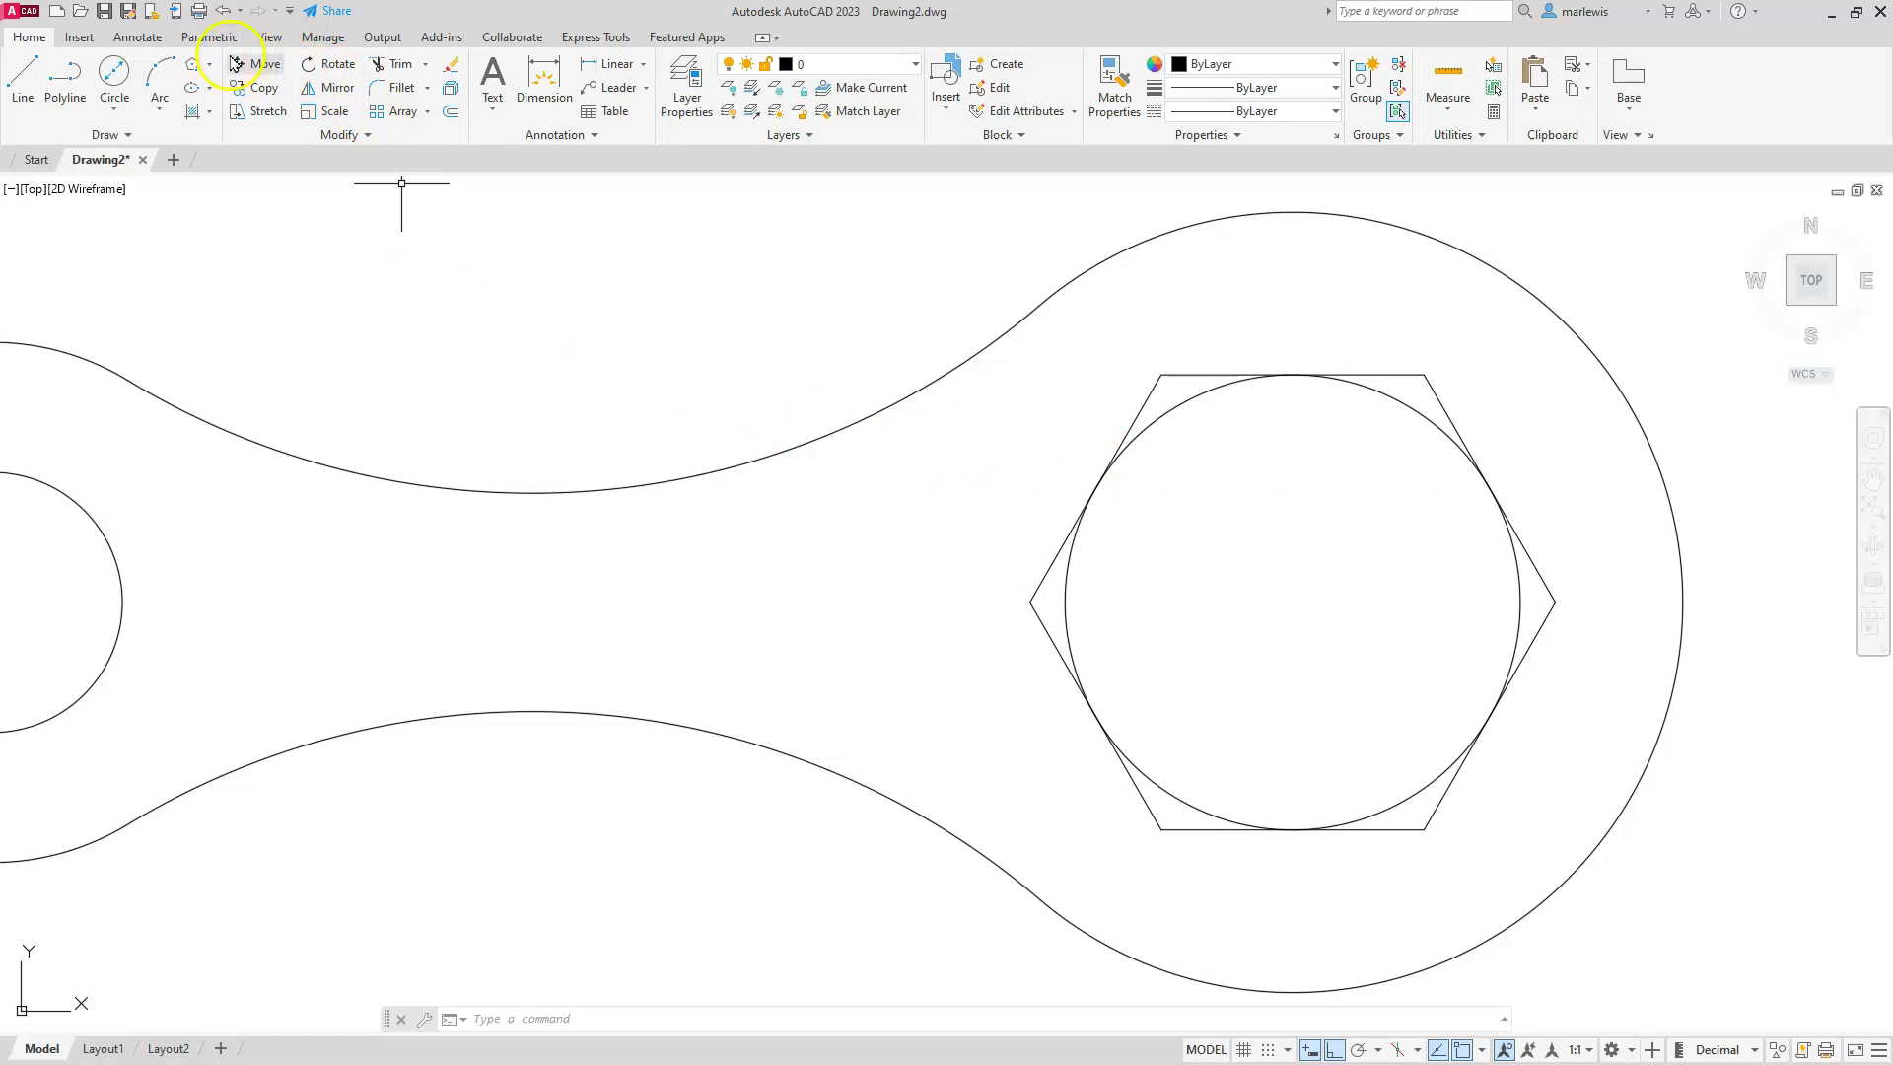
Draw another six-sided polygon inscribed in the diameter-35 circle, sized to its right quadrant.
left_click(196, 66)
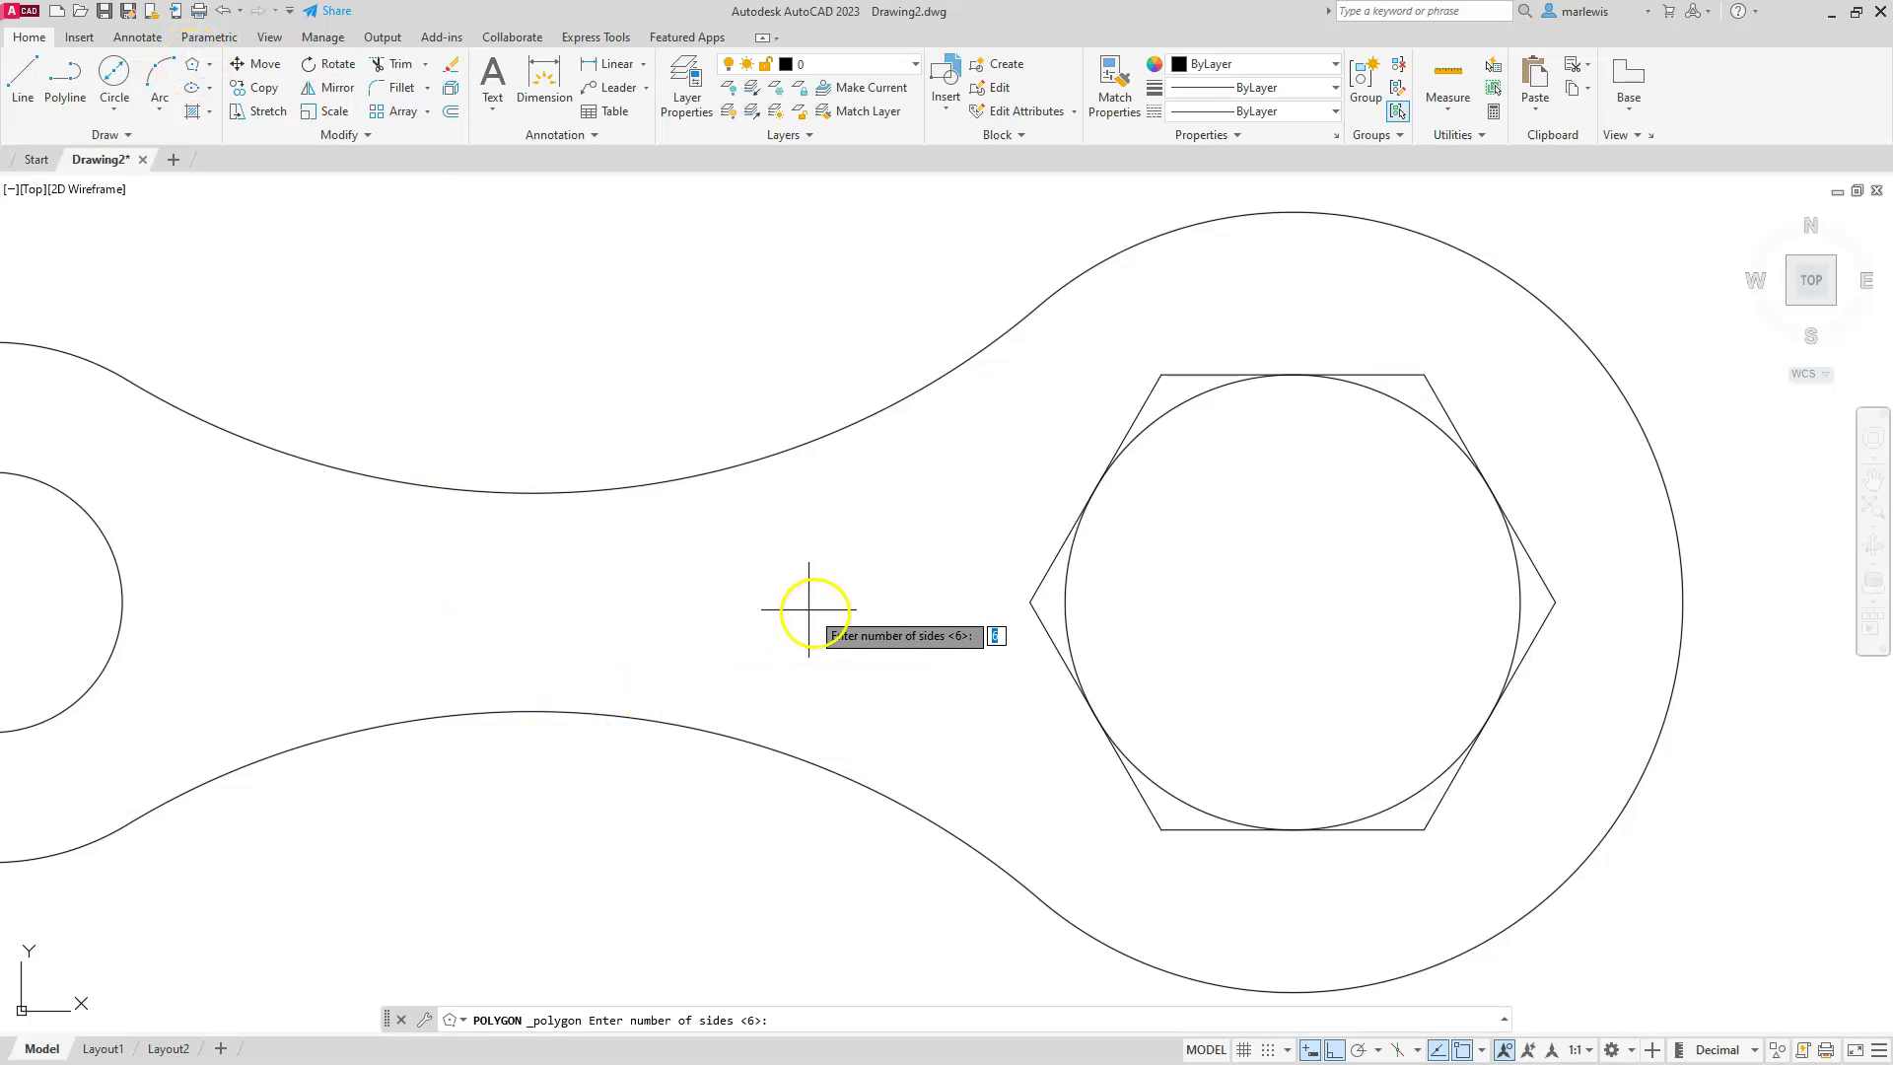
key("Return")
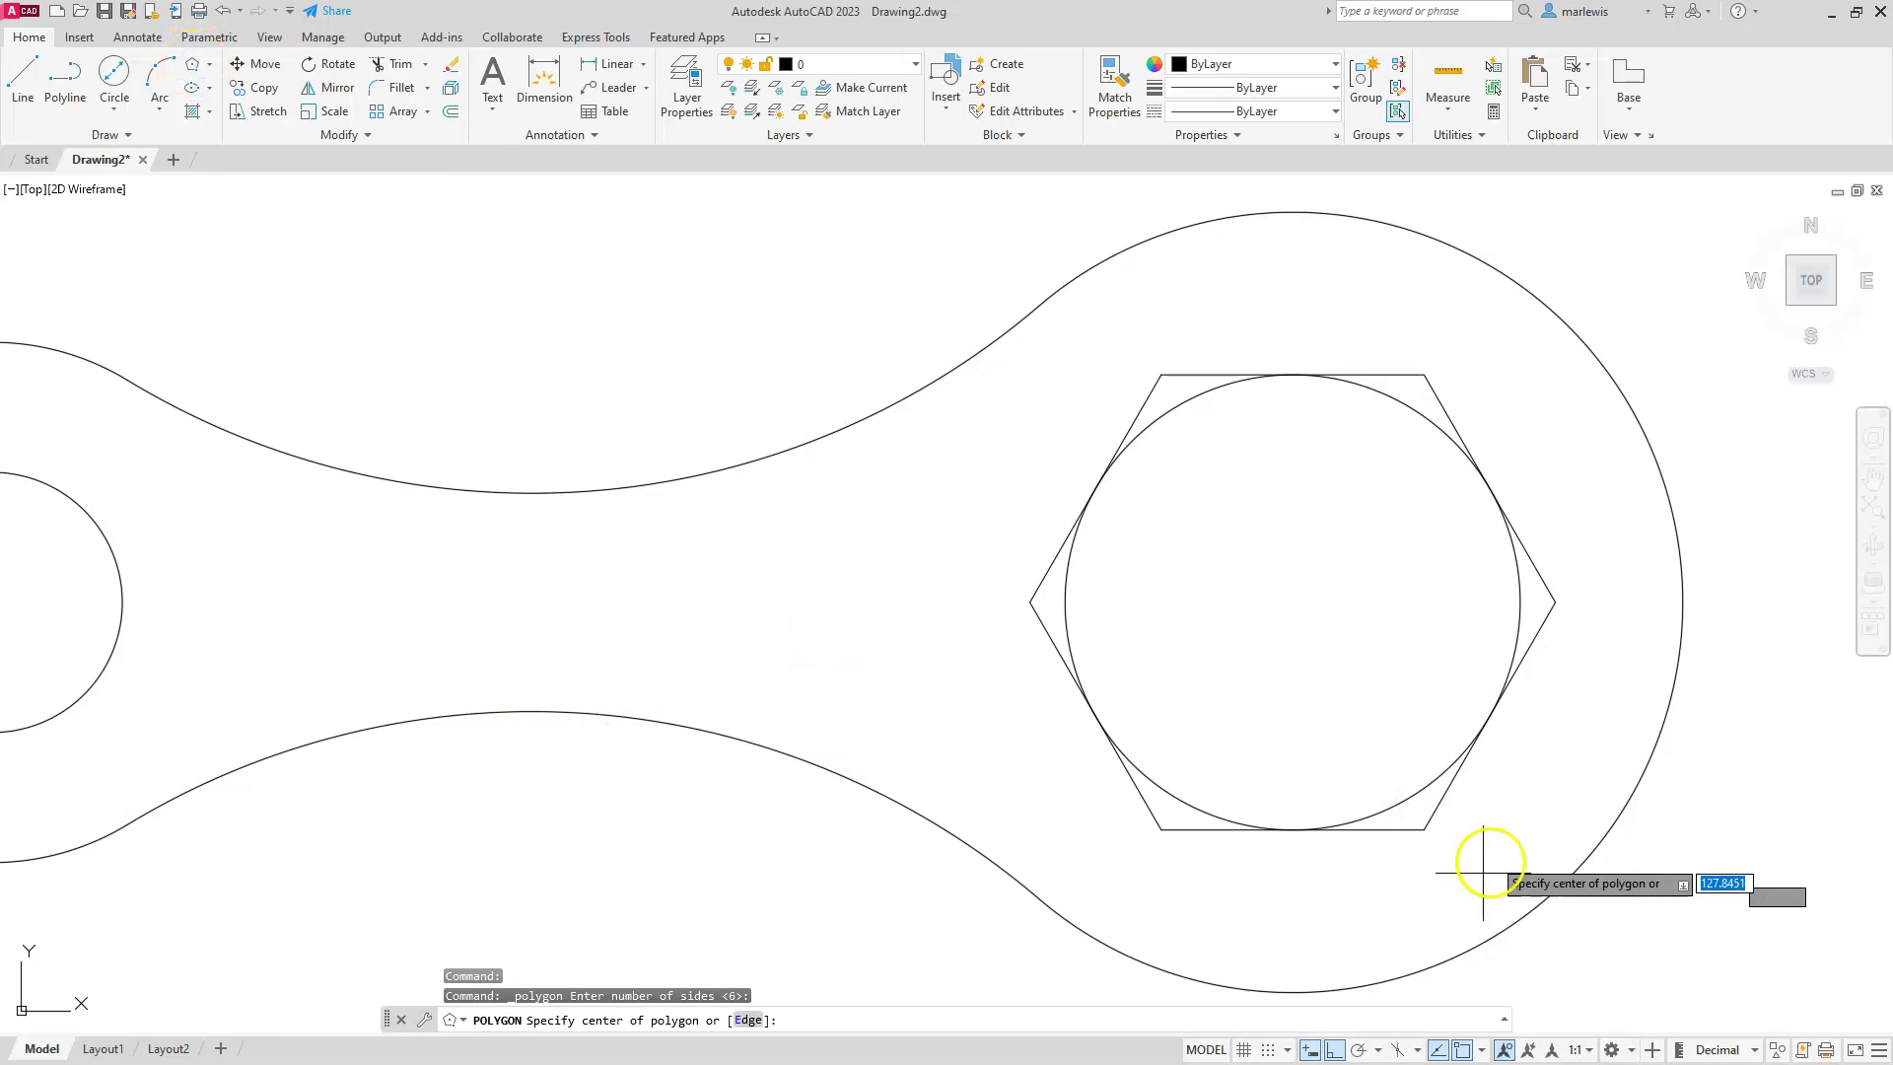
left_click(1293, 601)
left_click(1351, 652)
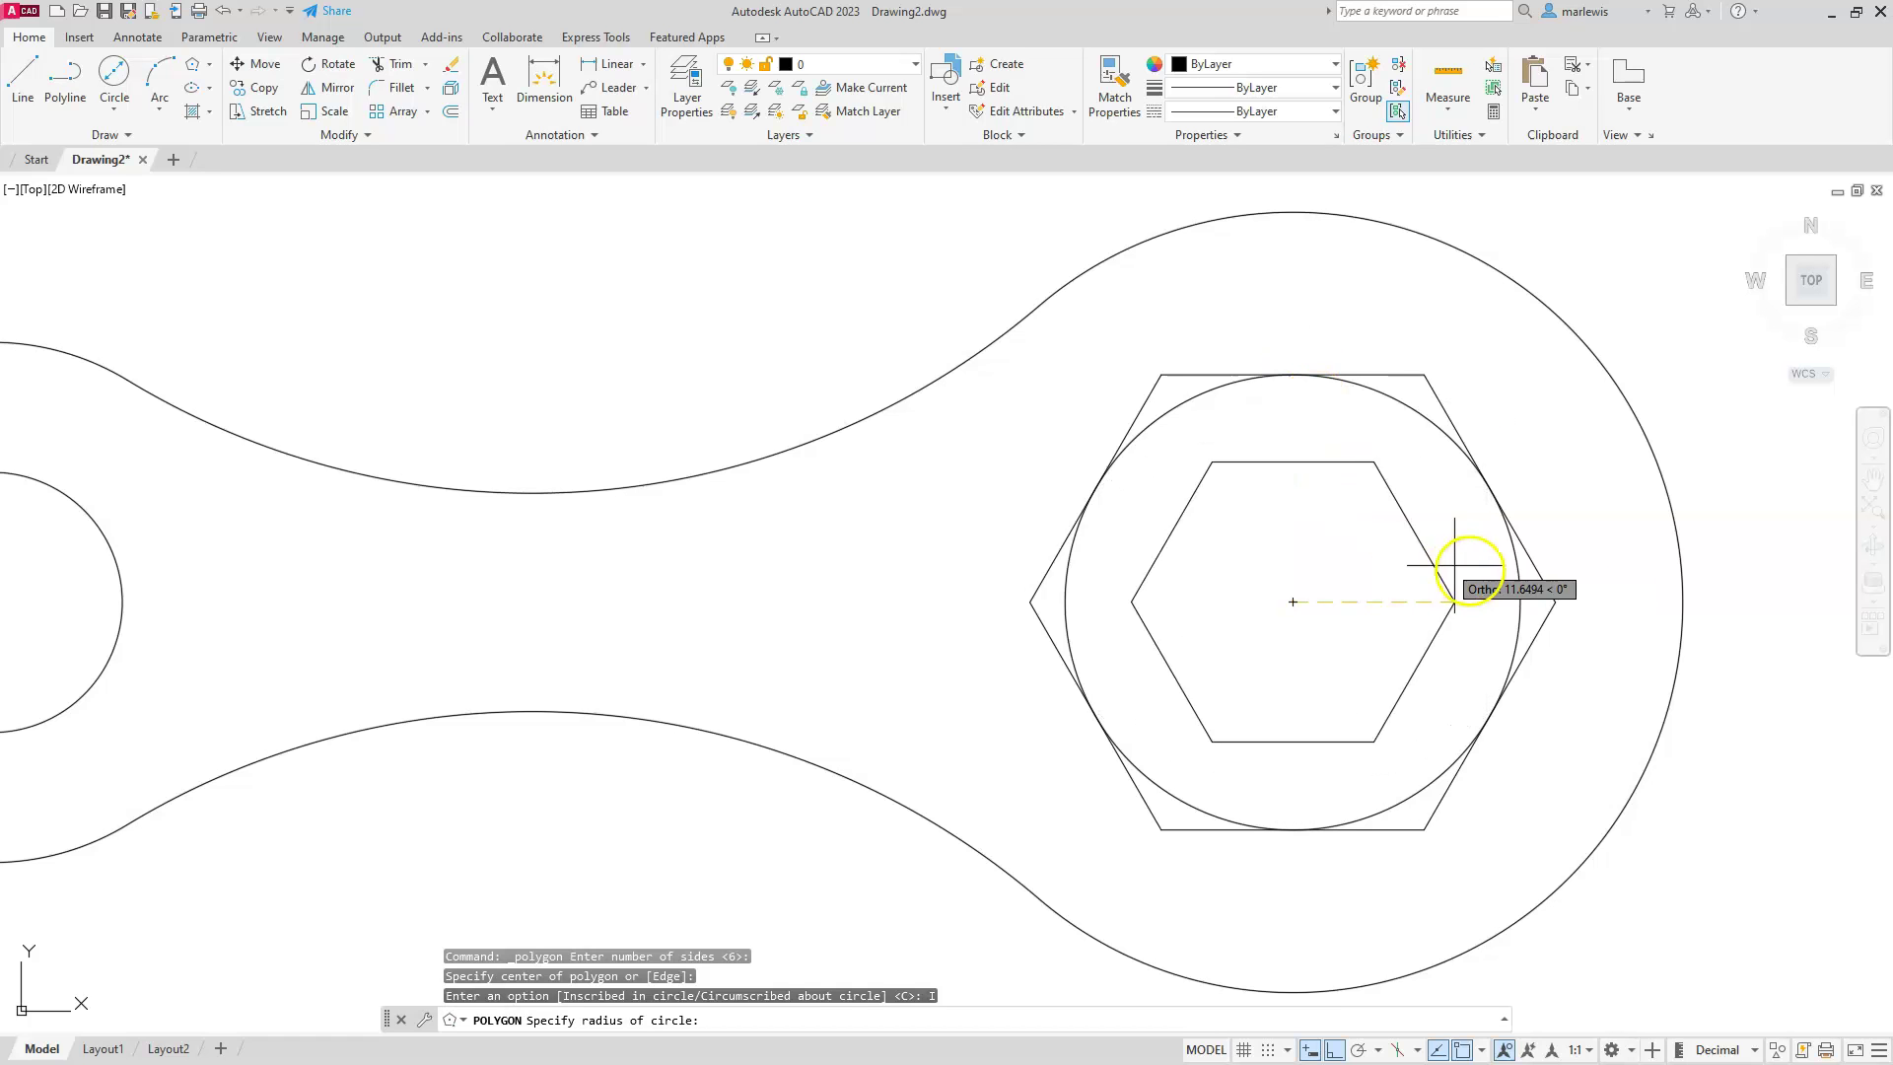
left_click(1520, 601)
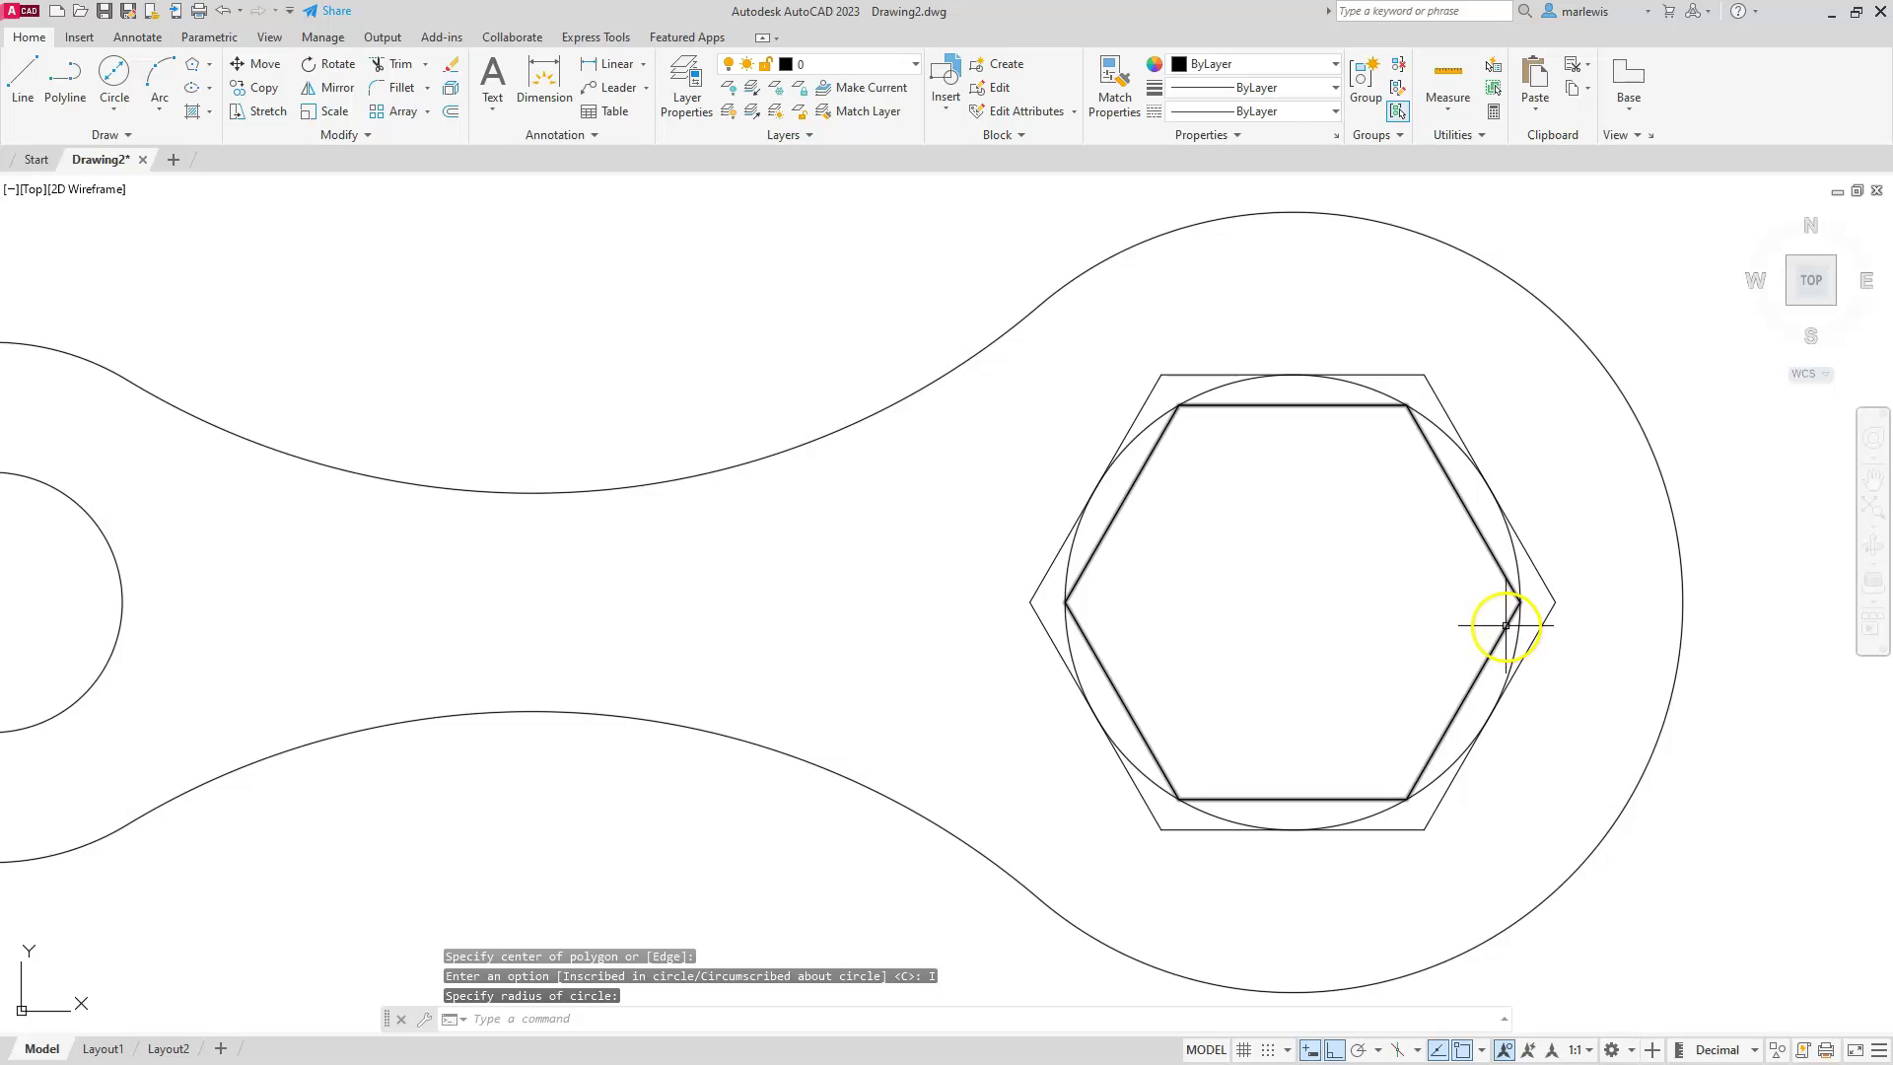
left_click(1528, 554)
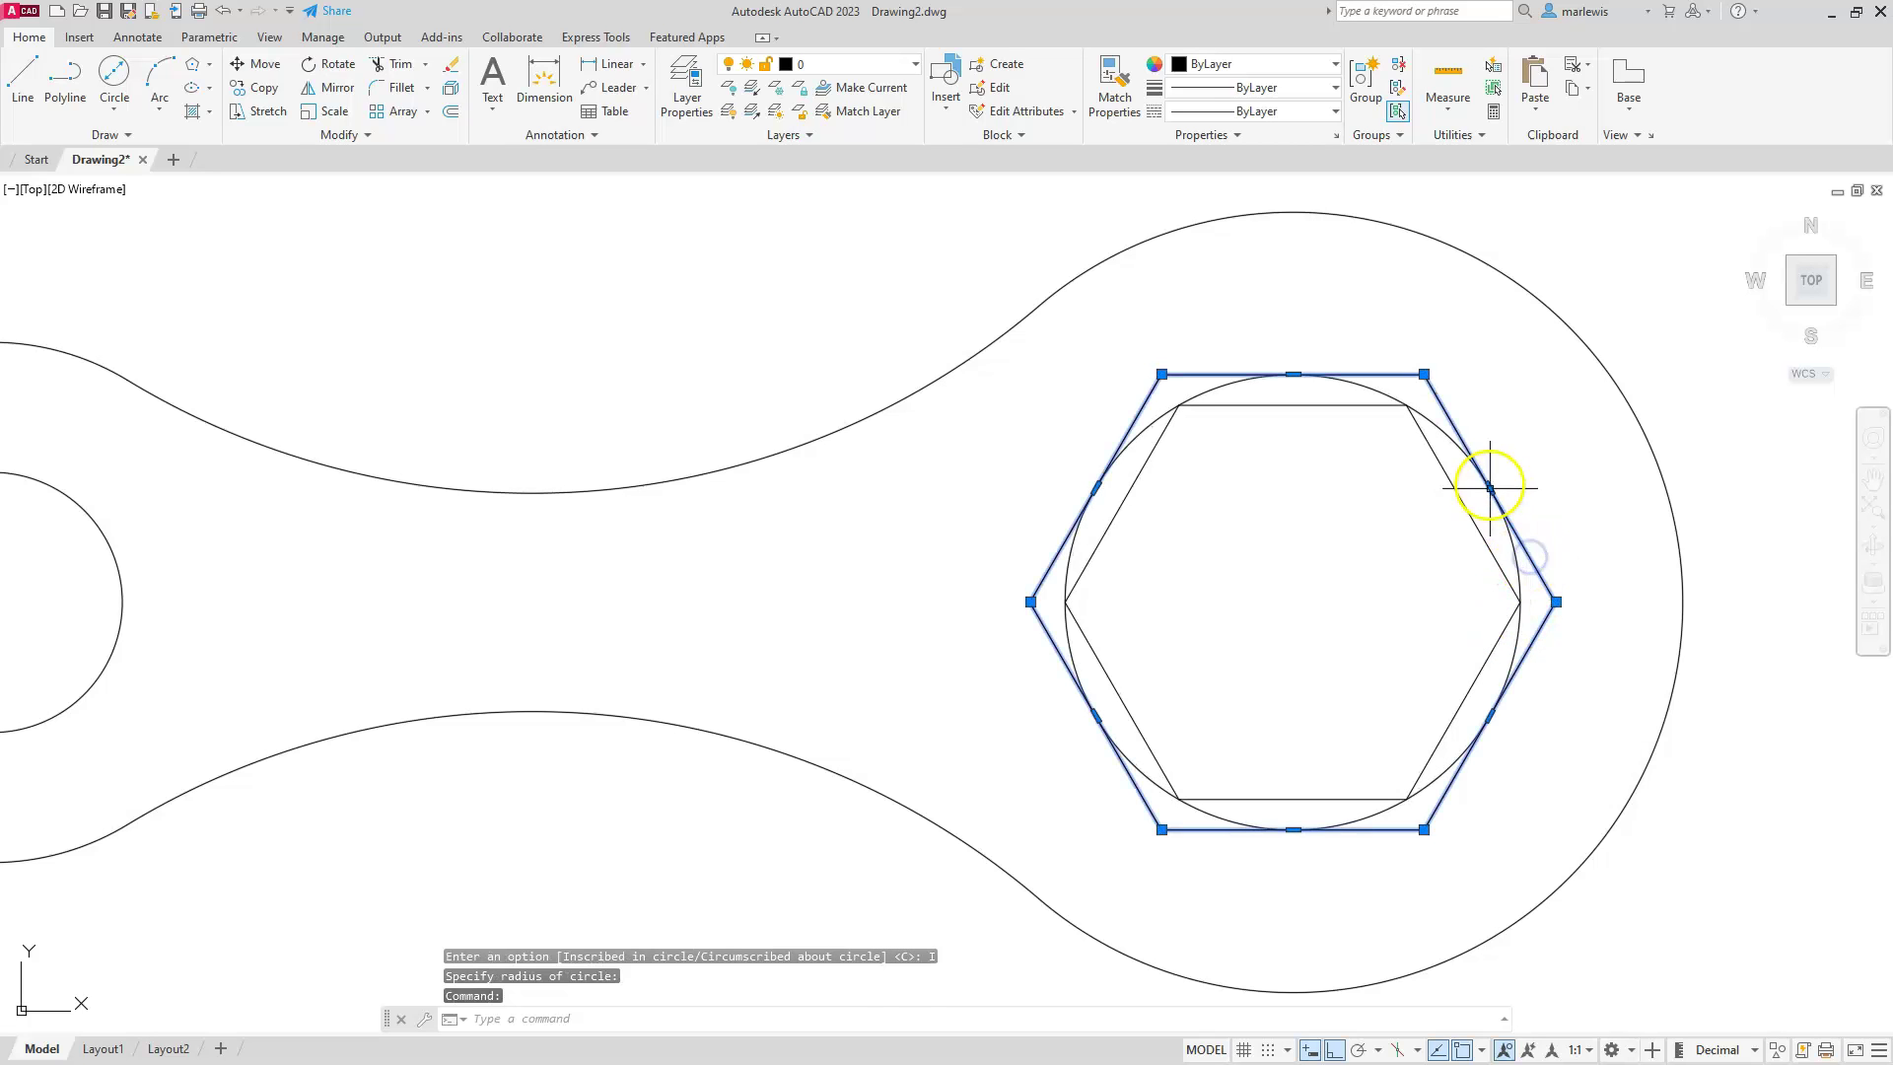
Select the inscribed hexagon and the diameter-35 circle and erase them.
mouse_move(1490, 487)
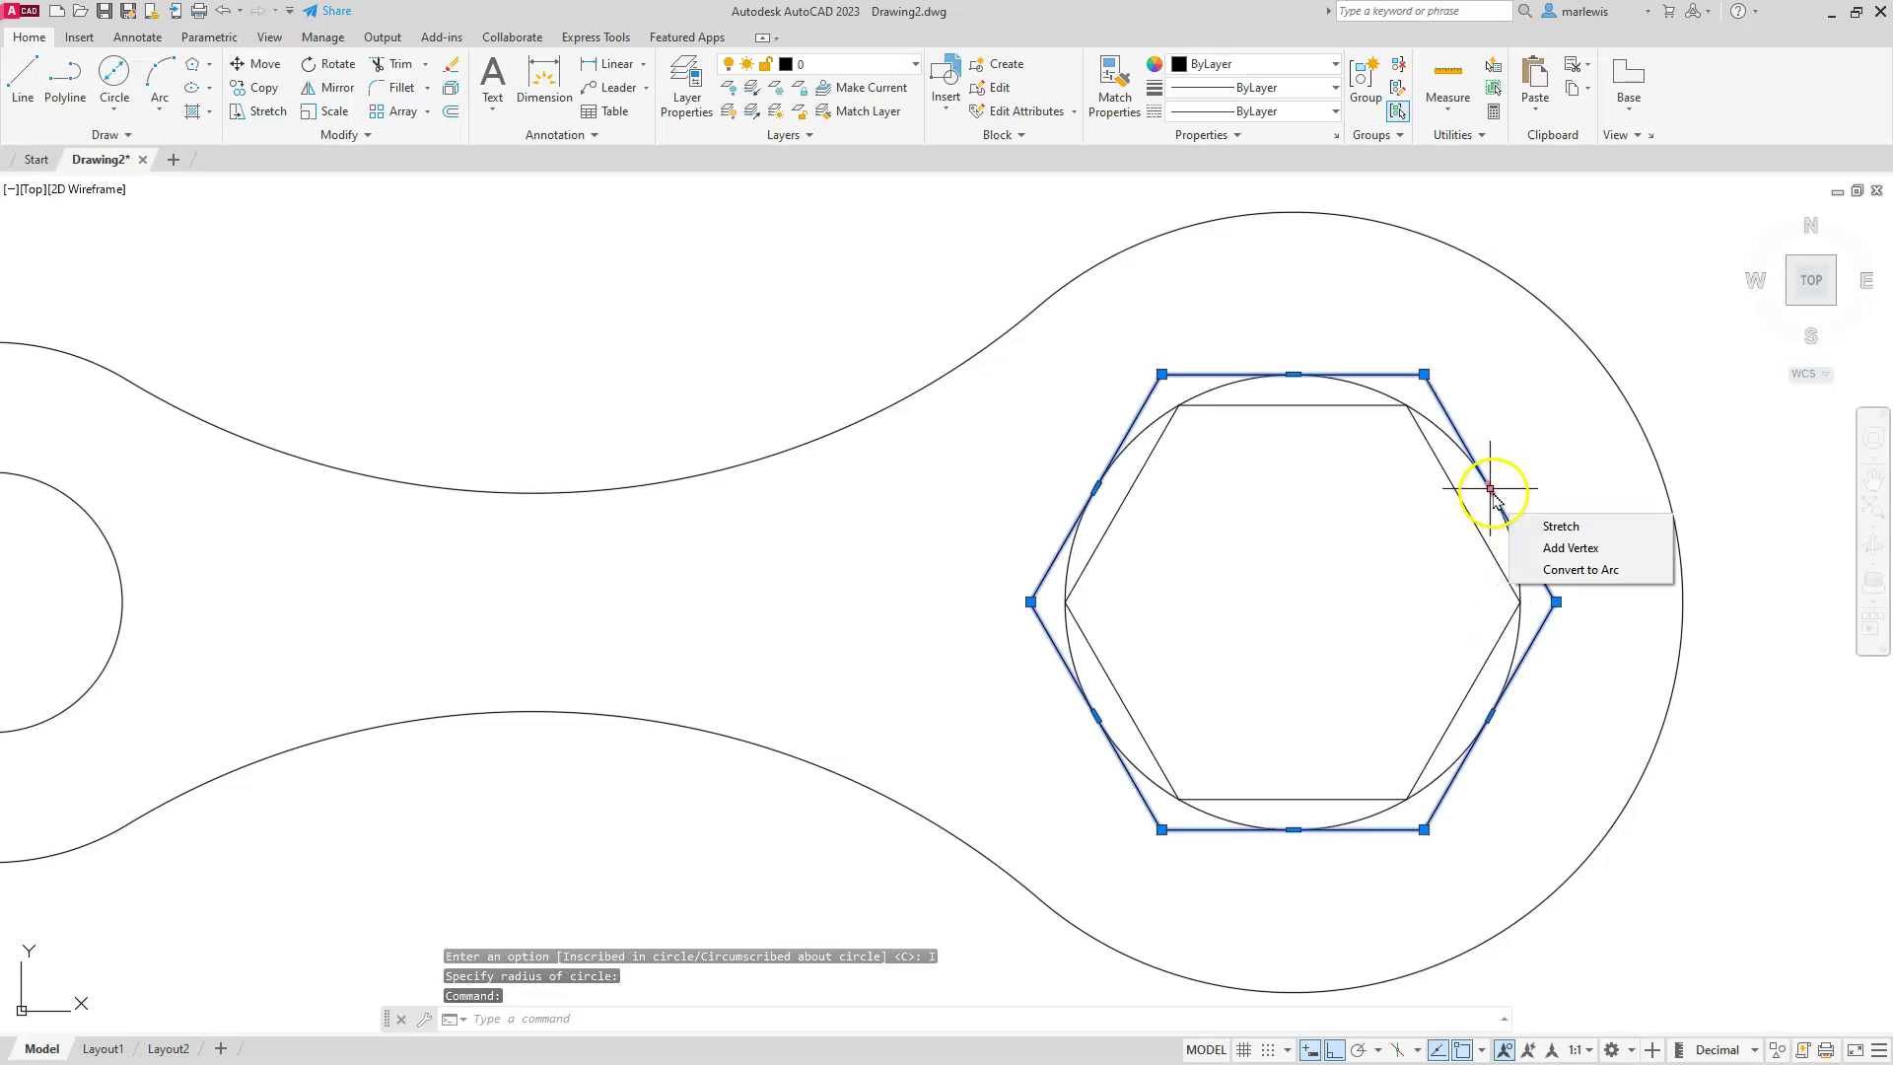
key("Escape")
key("Escape")
left_click(1490, 545)
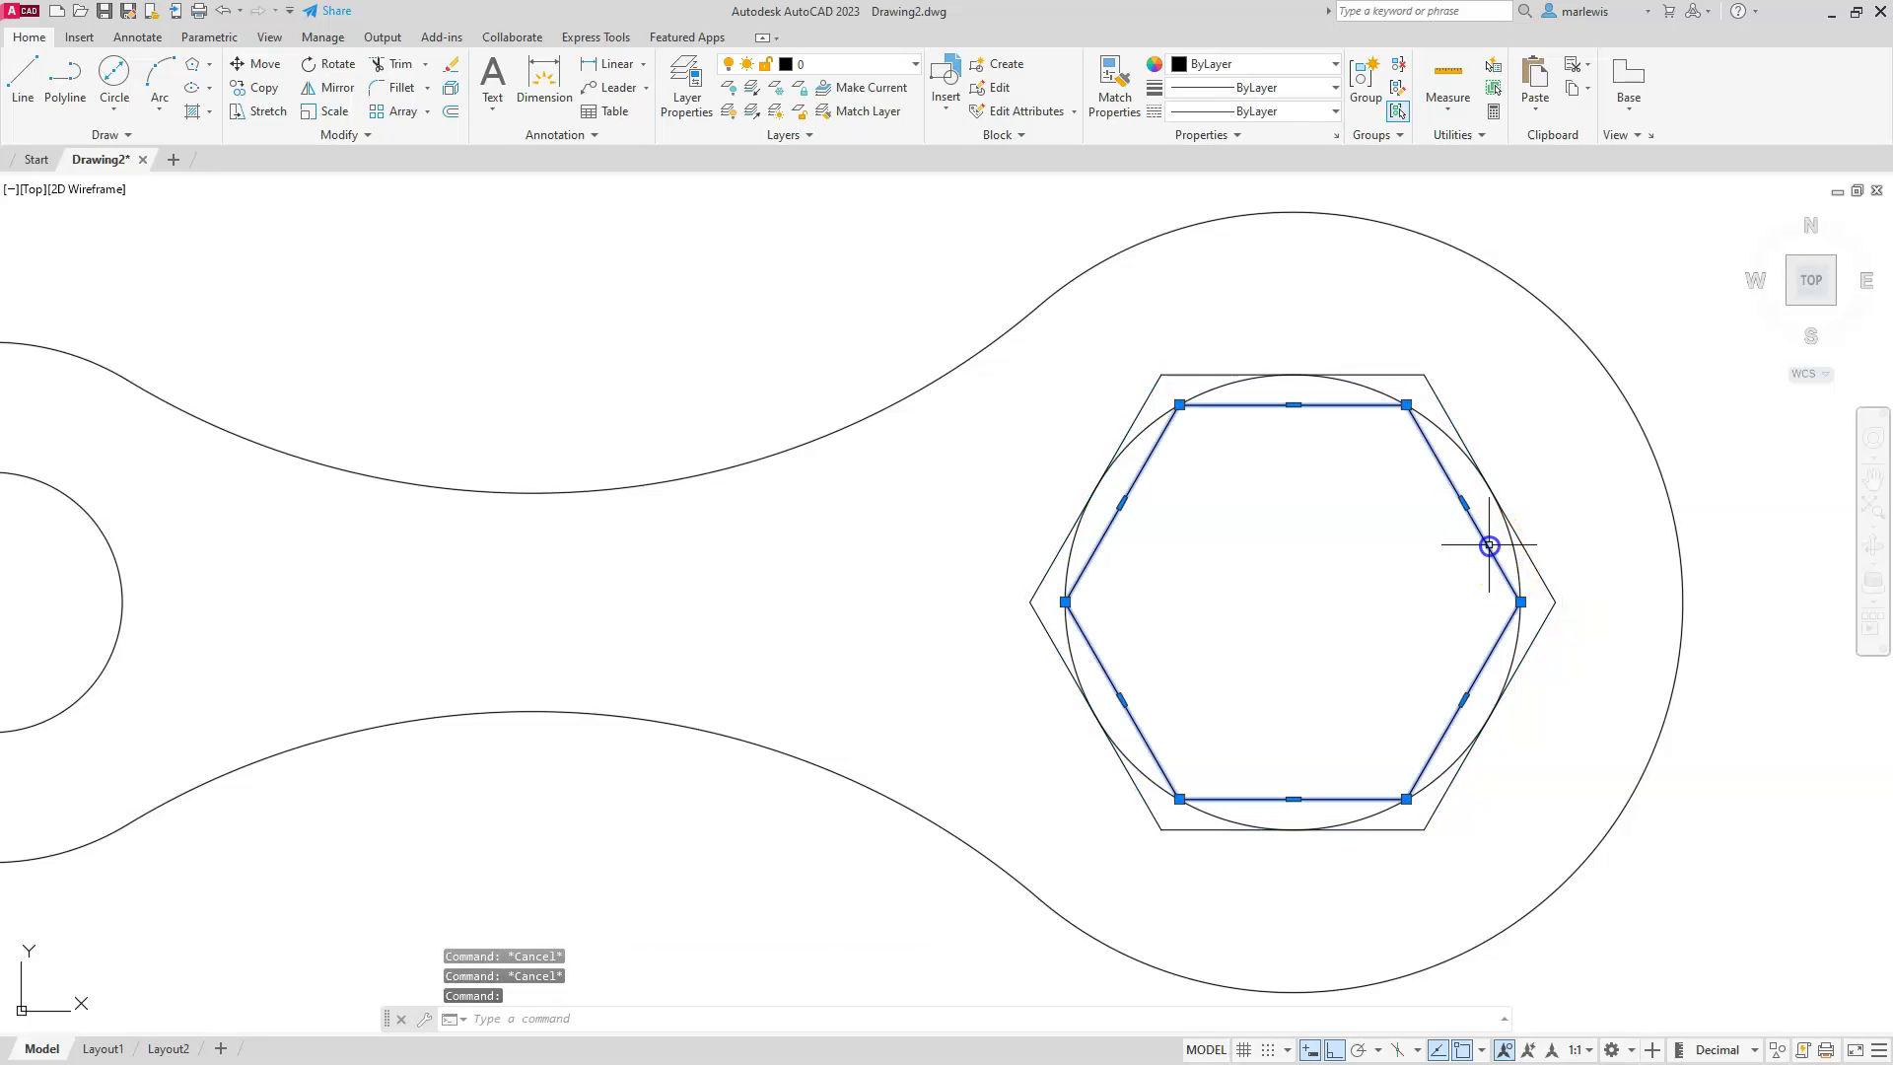
mouse_move(1406, 405)
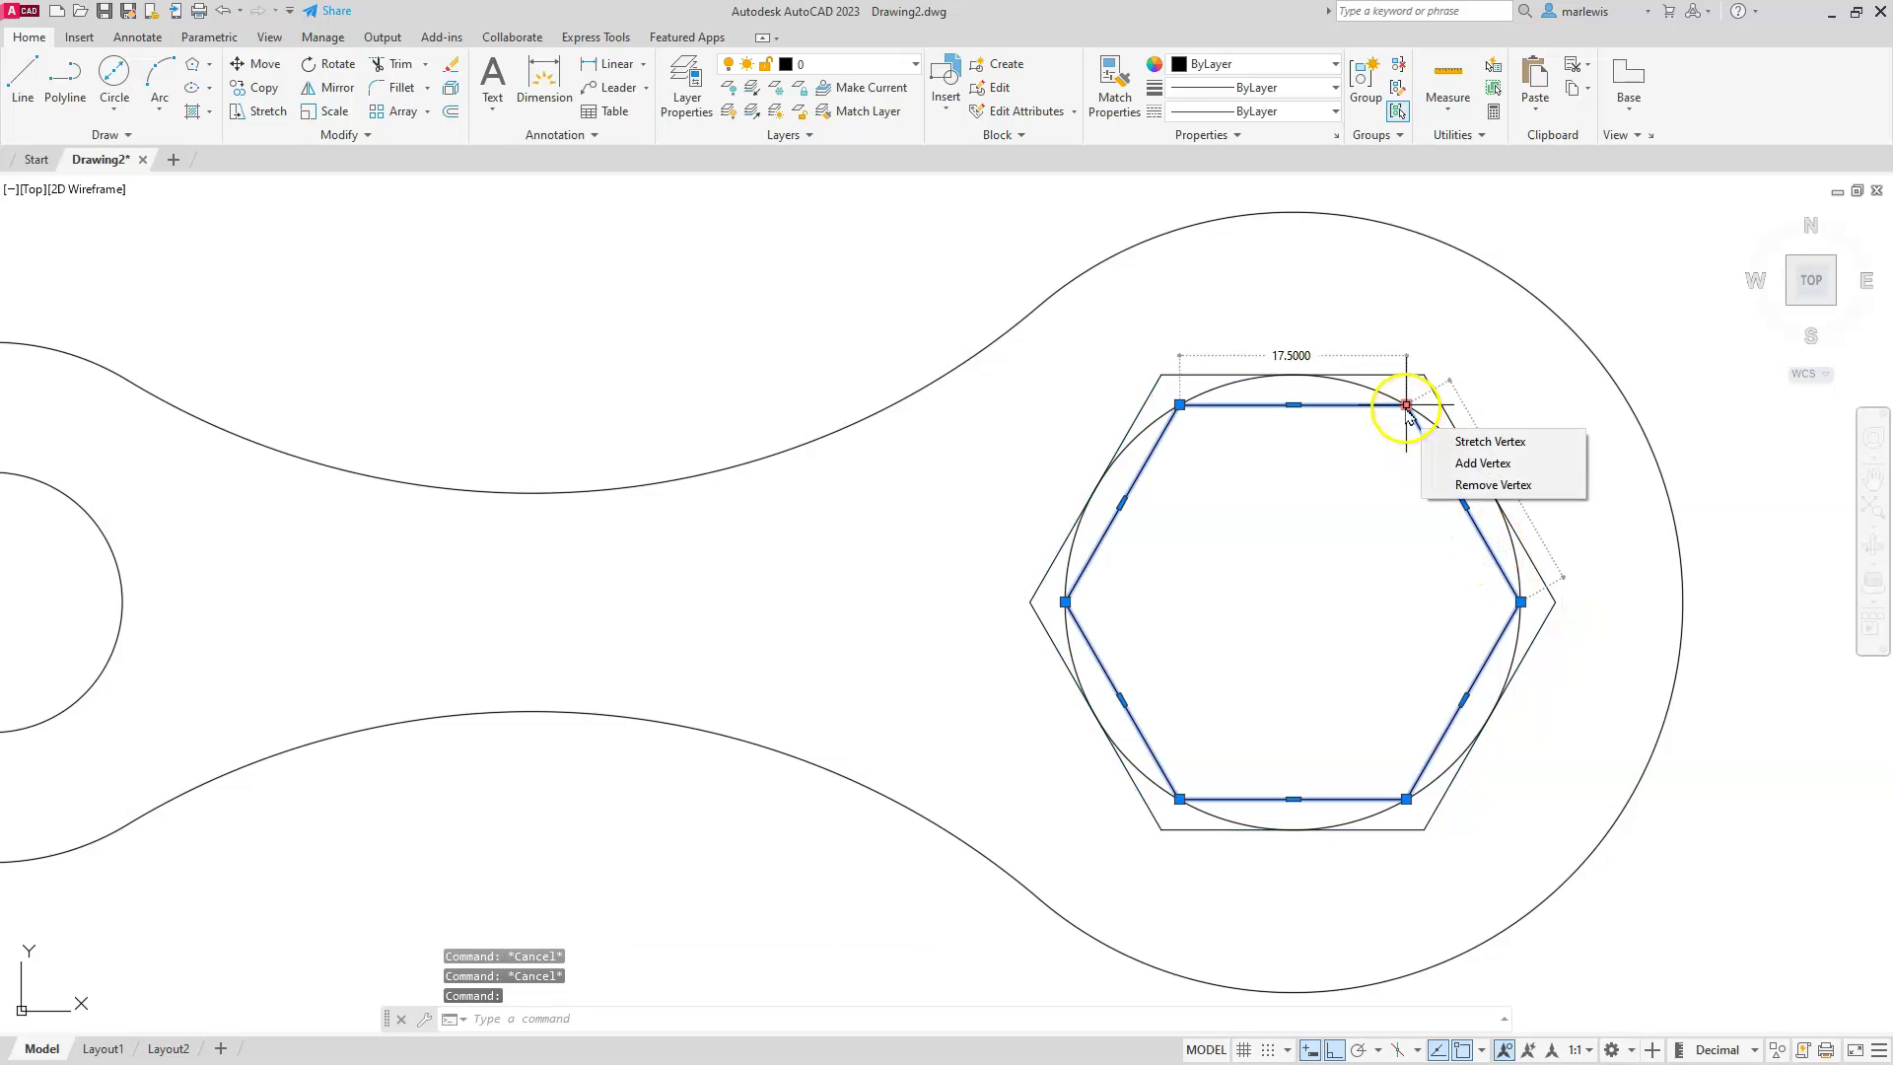
key("Escape")
key("Escape")
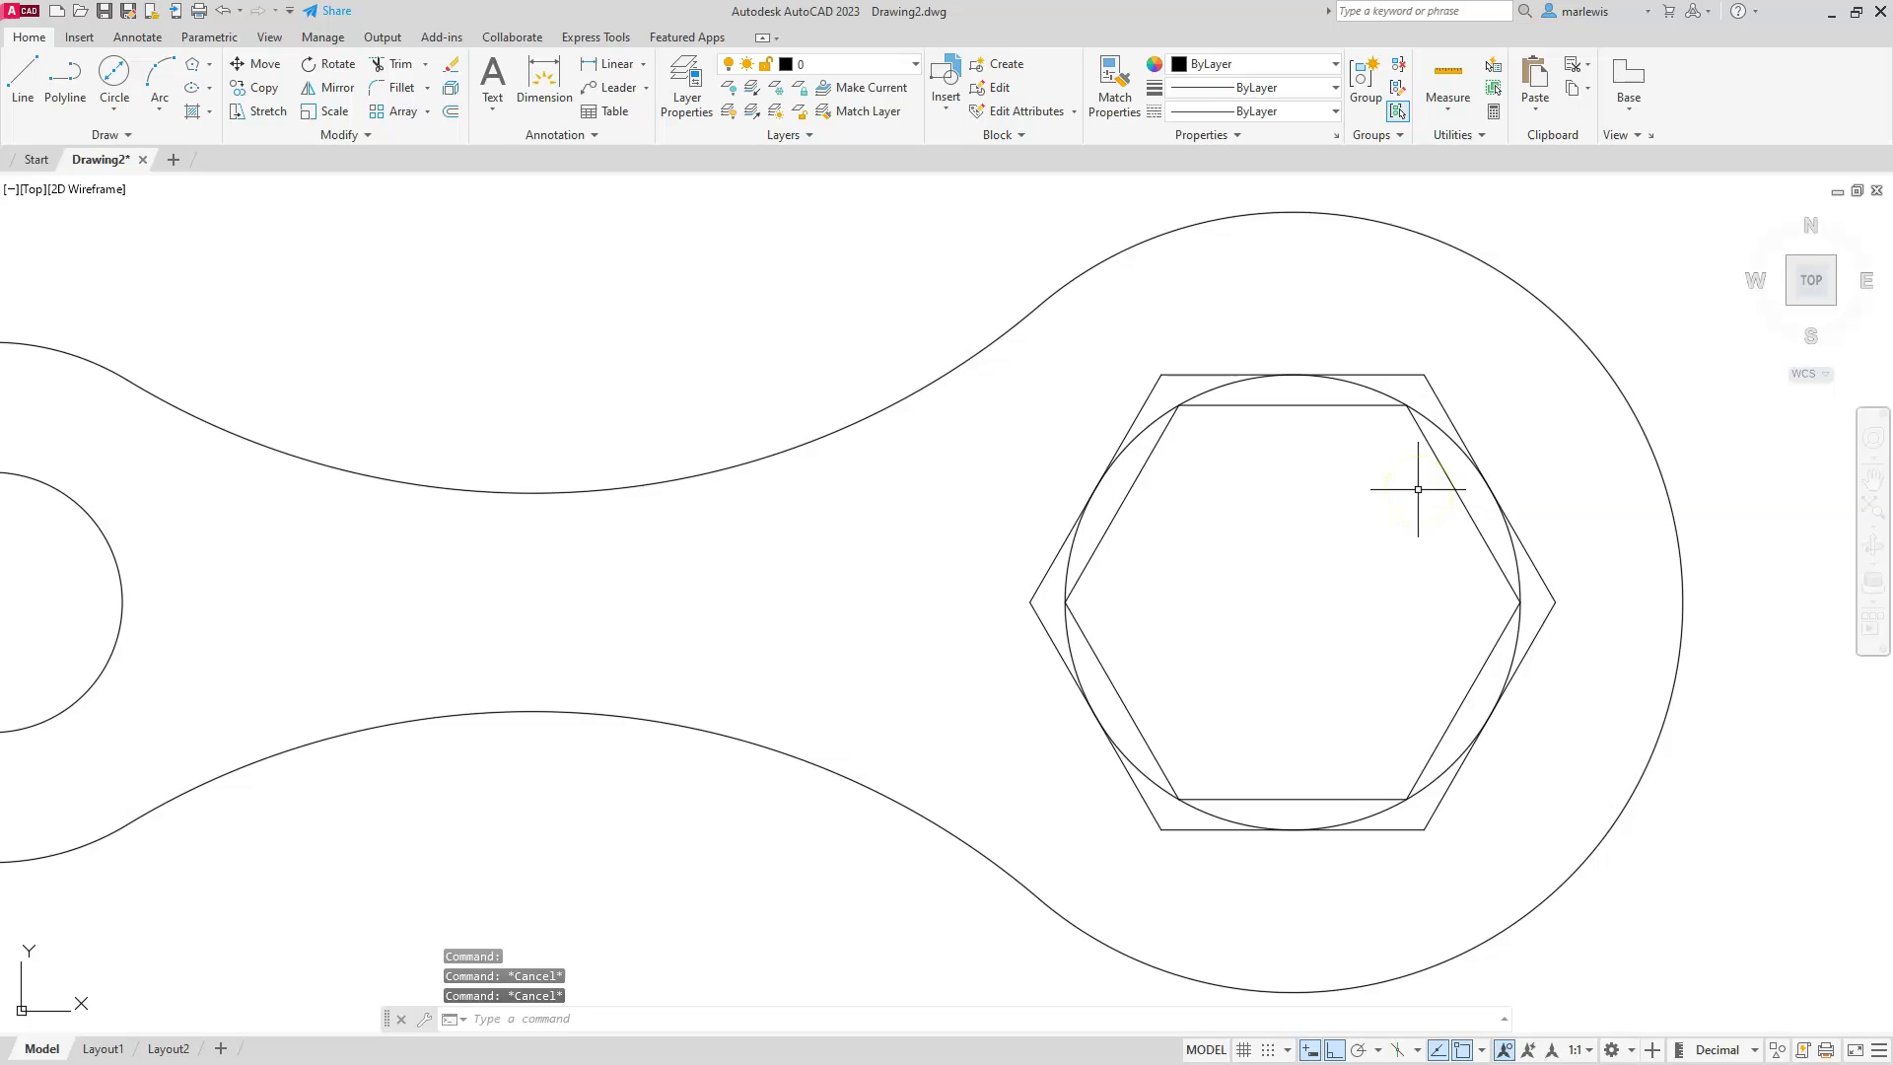
left_click(1423, 430)
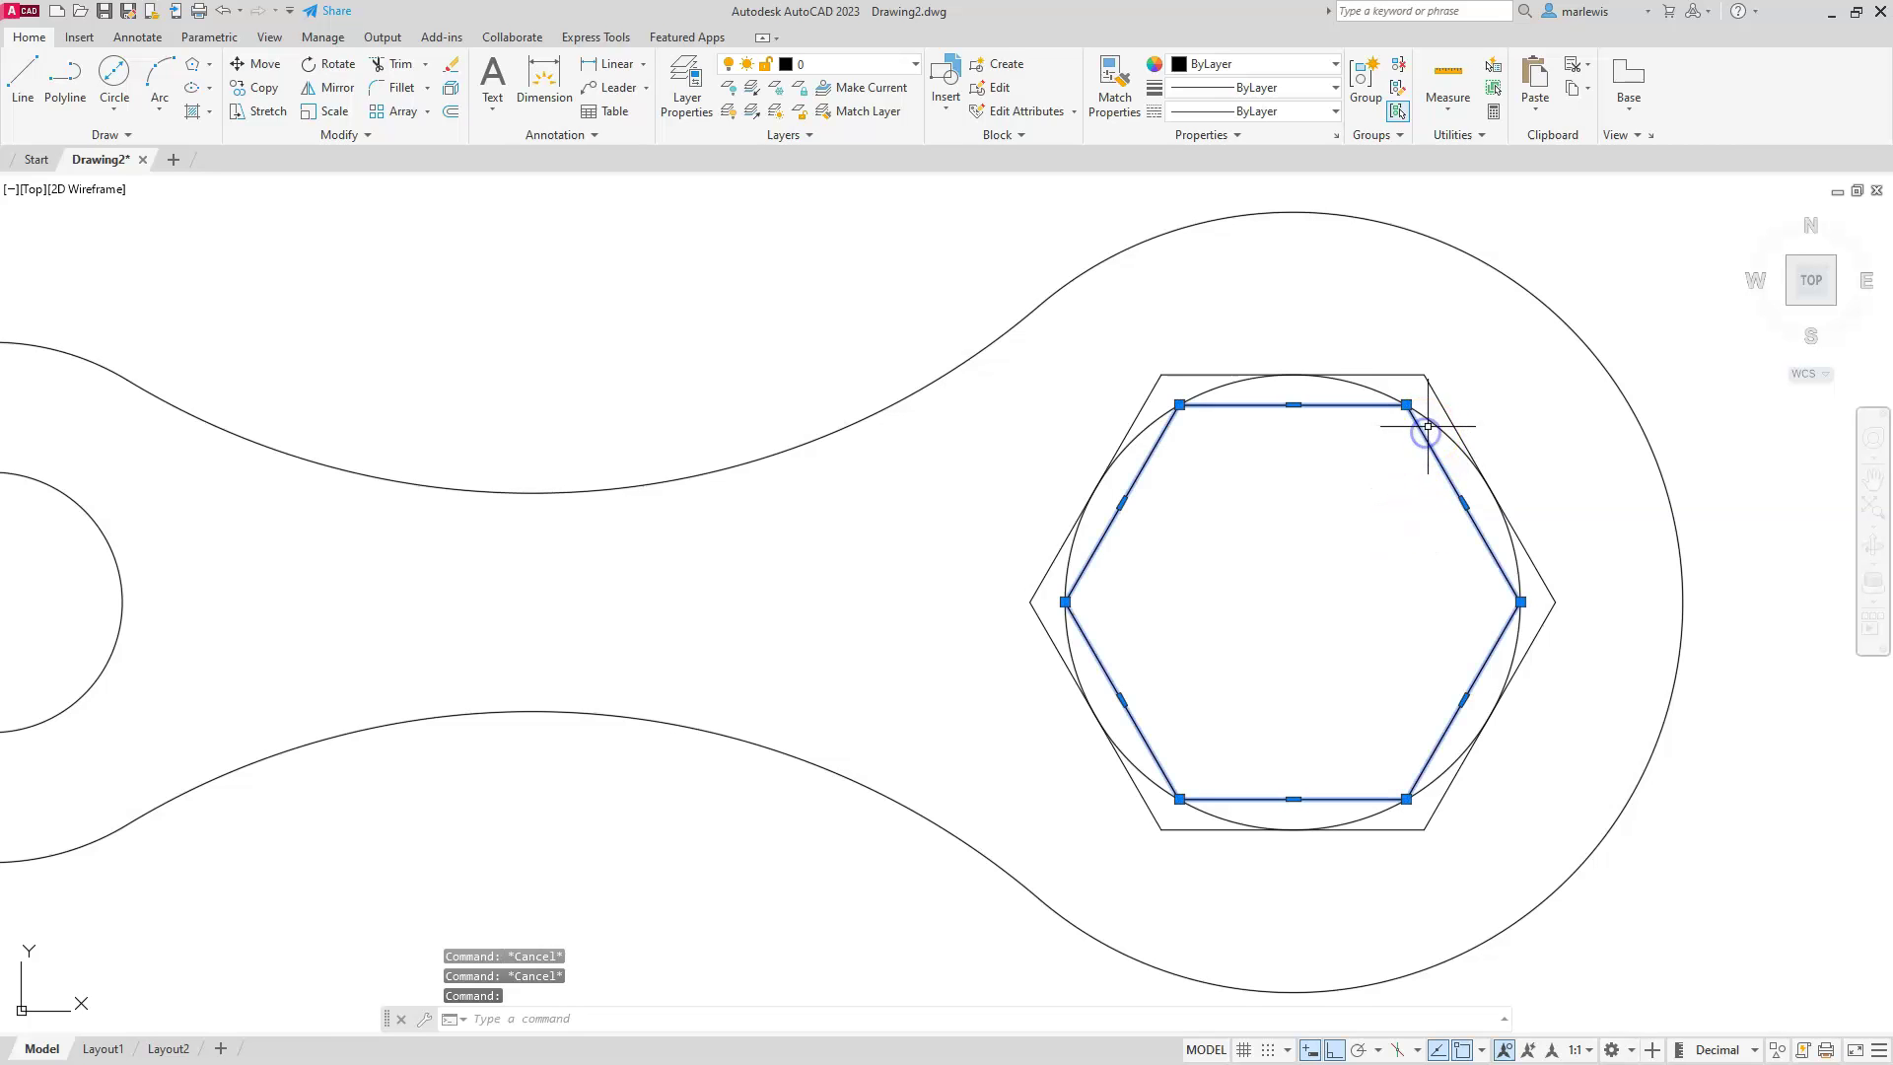
left_click(1430, 426)
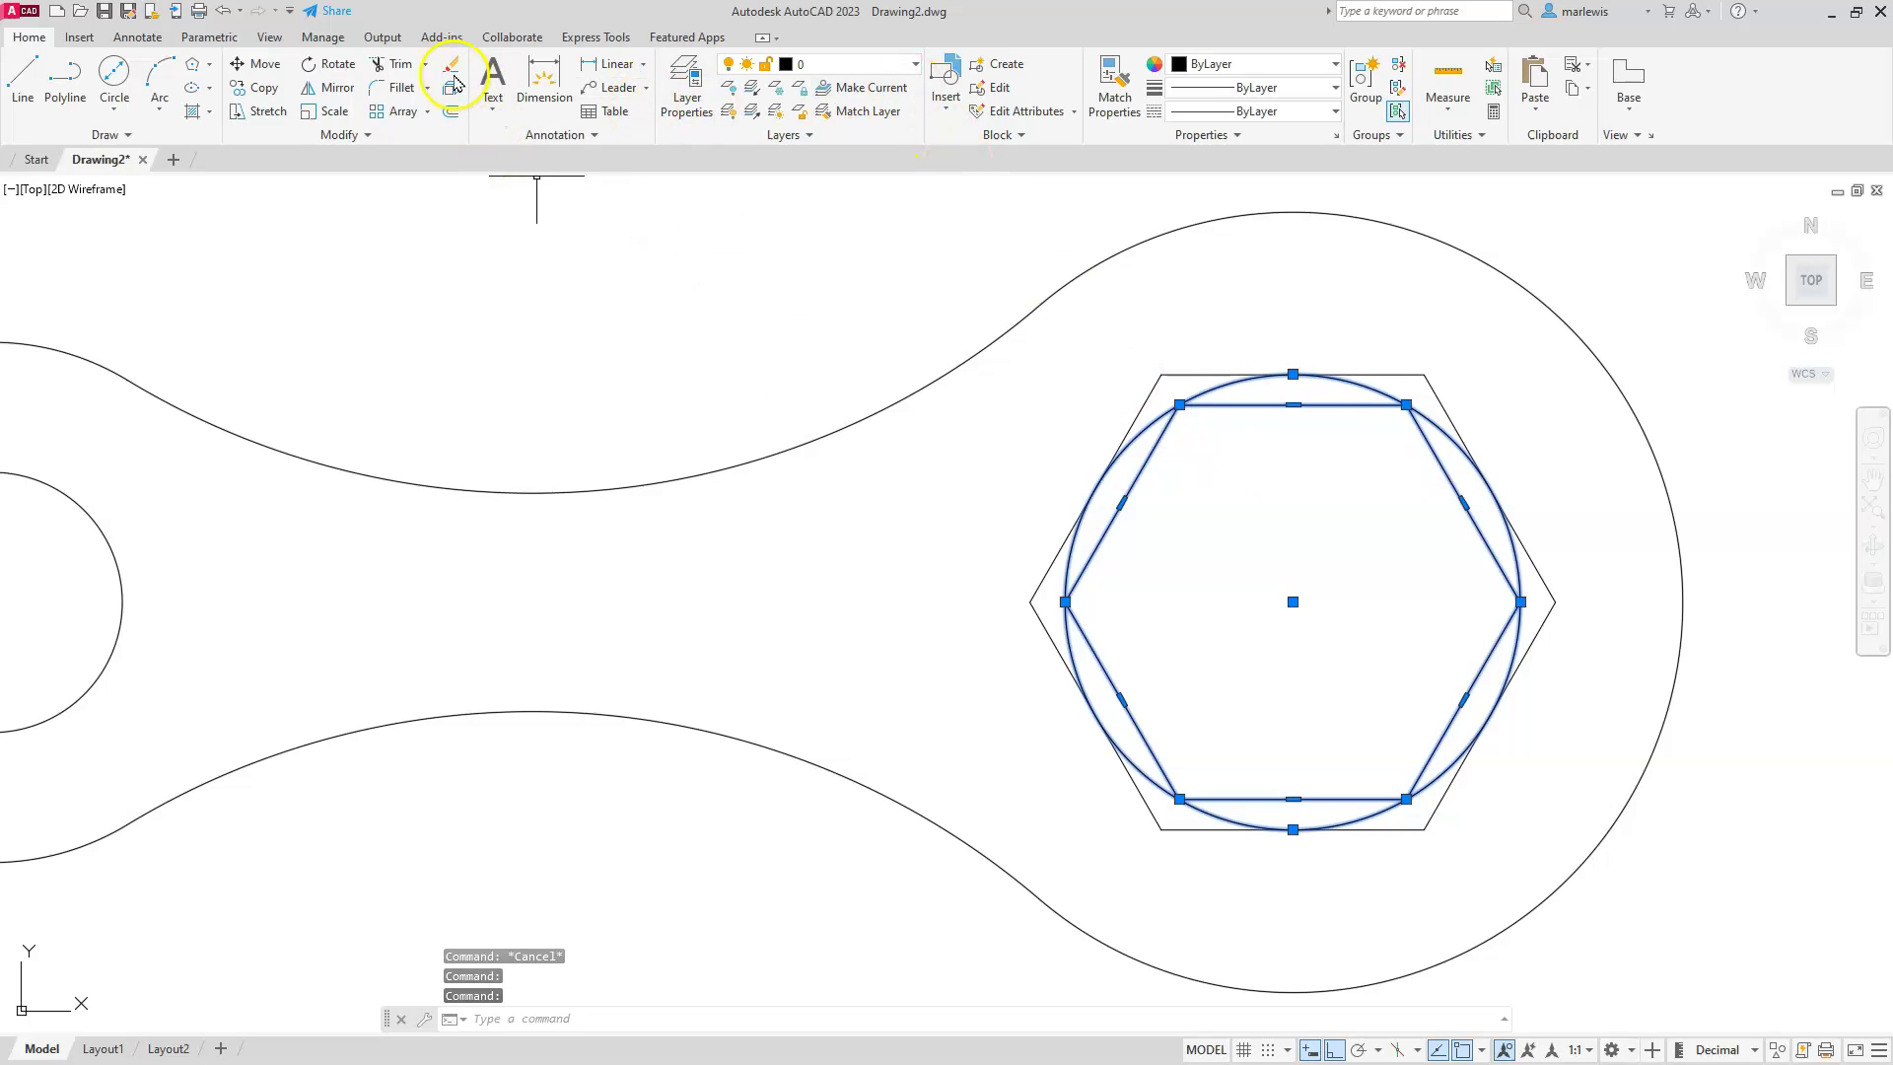
left_click(454, 79)
Zoom and pan so the whole link outline sits centred in the view.
scroll(951, 680, "down", 10)
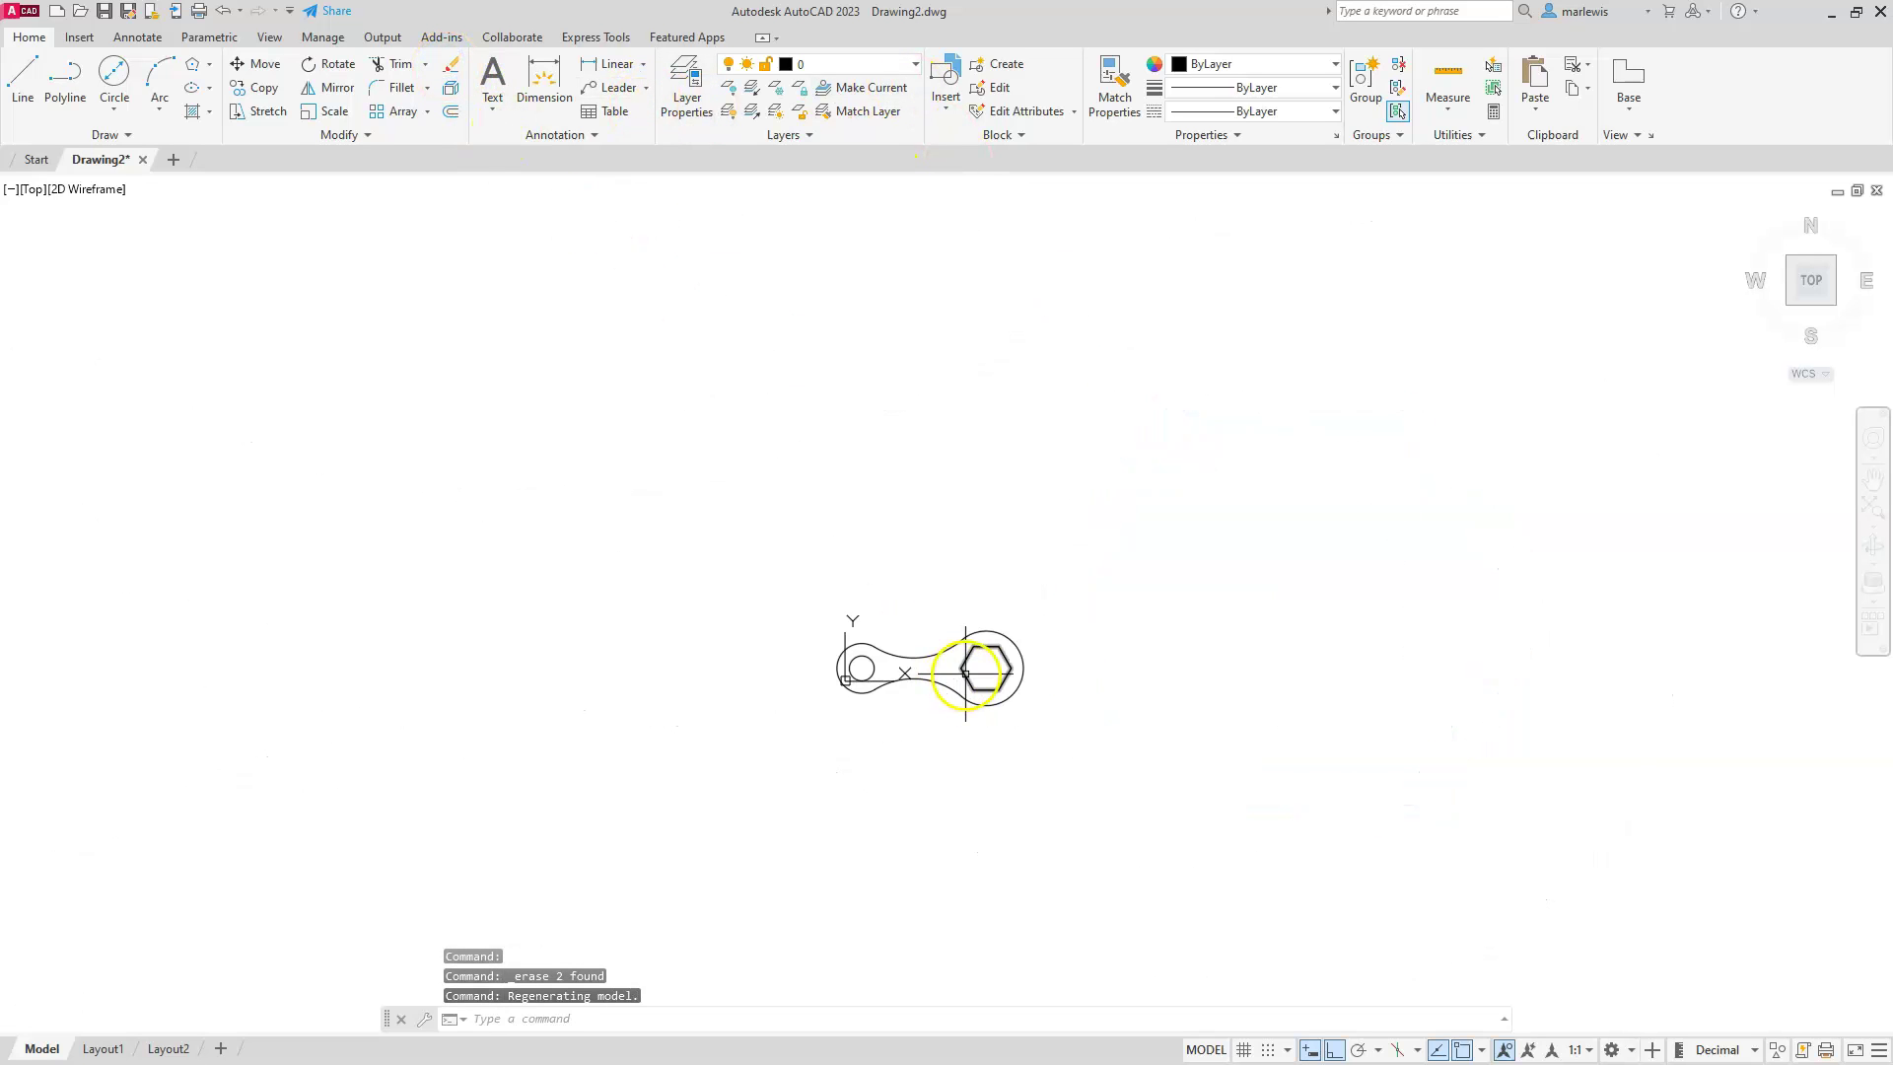
scroll(965, 674, "up", 8)
mouse_move(913, 726)
middle_mouse_down()
mouse_move(1128, 681)
mouse_move(1003, 708)
middle_mouse_up()
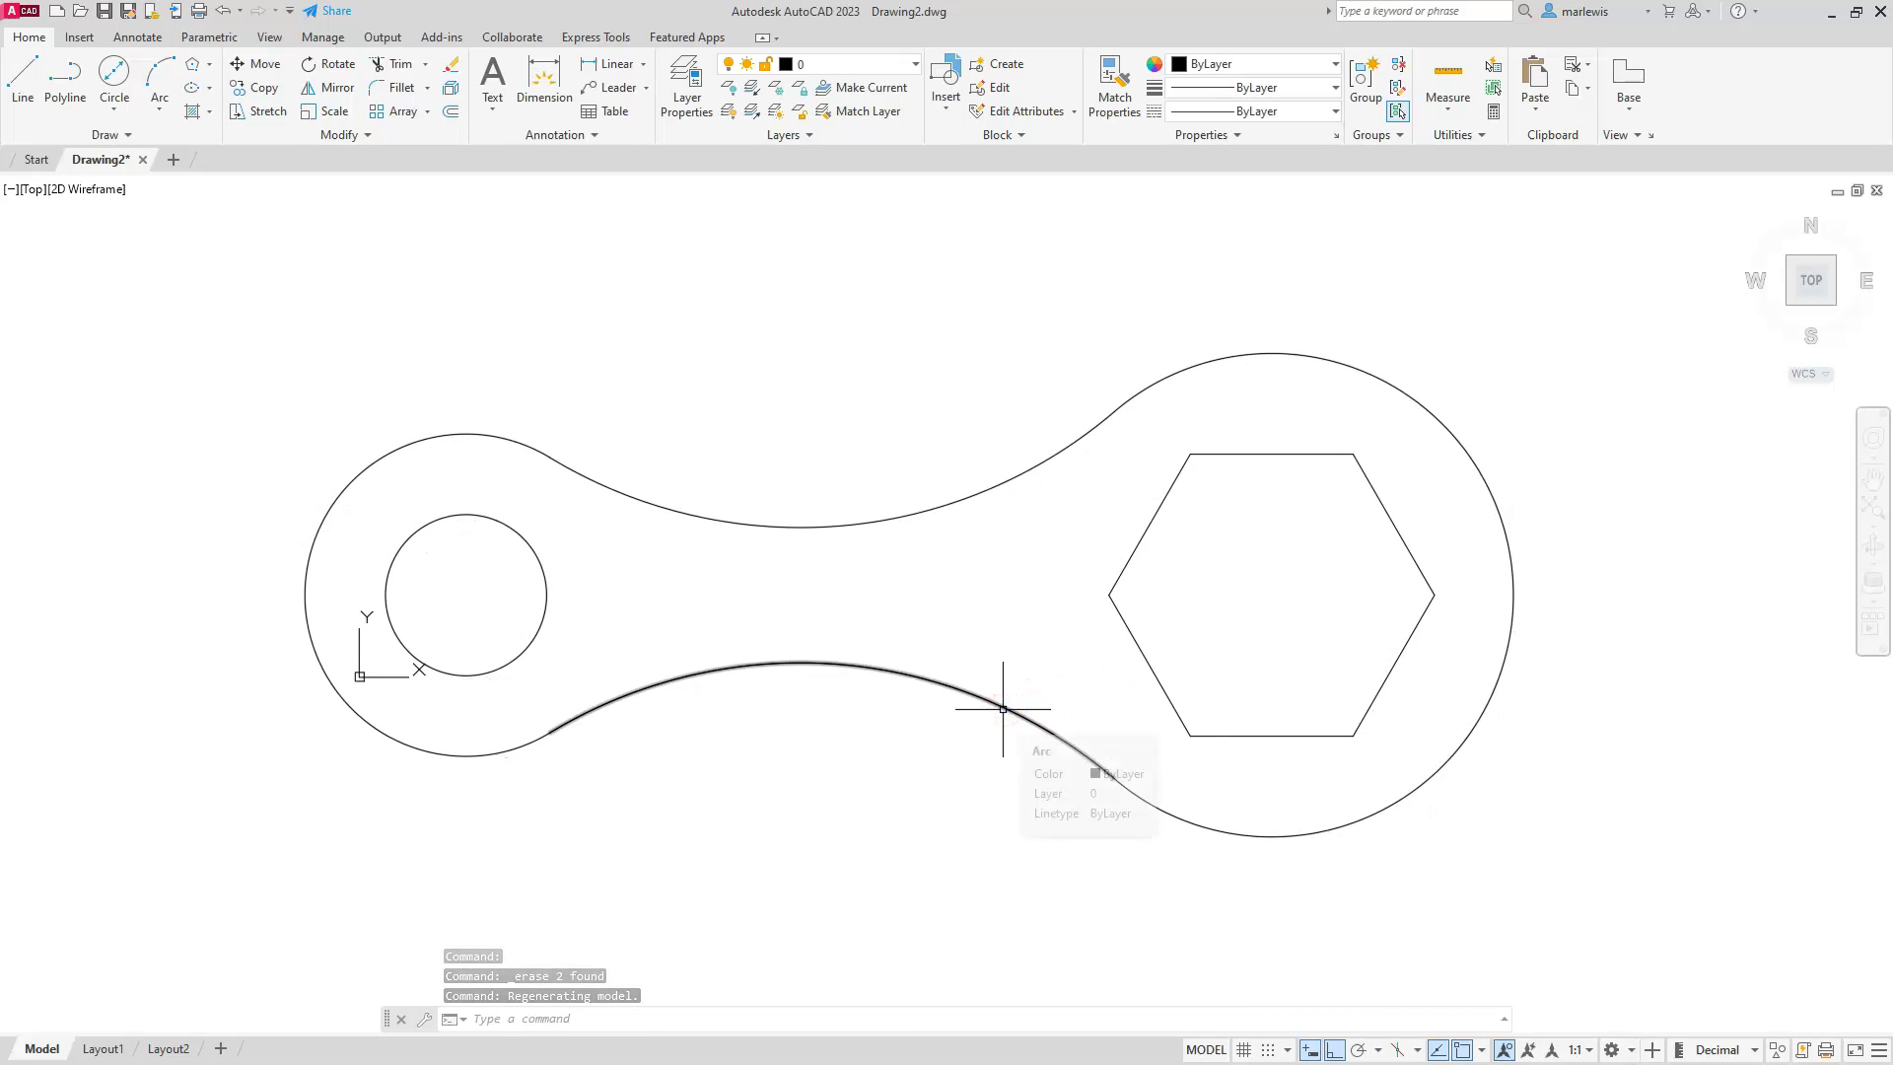